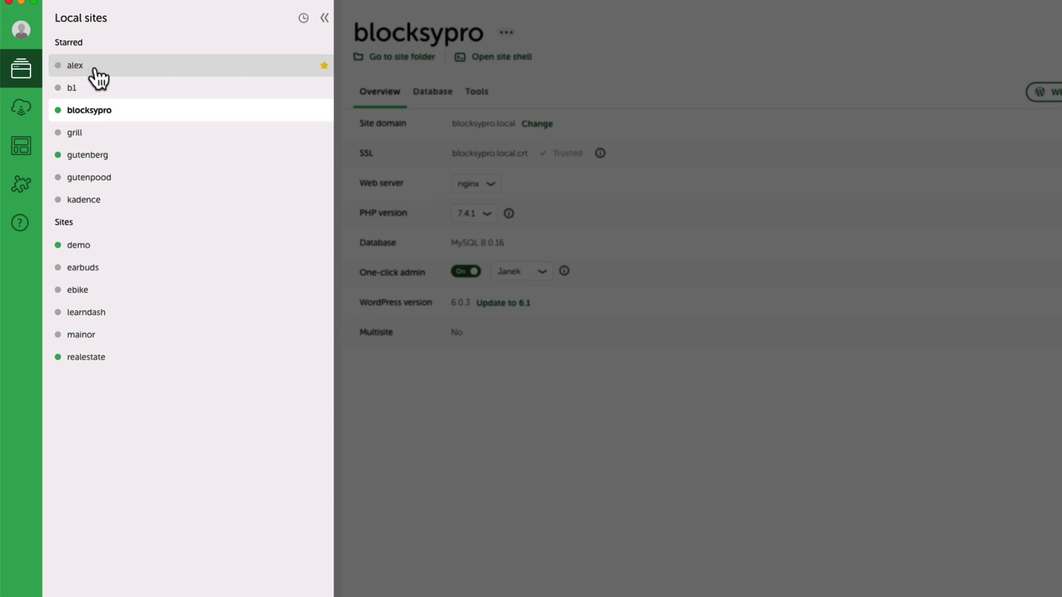
# Review blocksypro's PHP and web server choices, keep 7.4.1 and nginx, and open its Database tab.
pyautogui.click(474, 213)
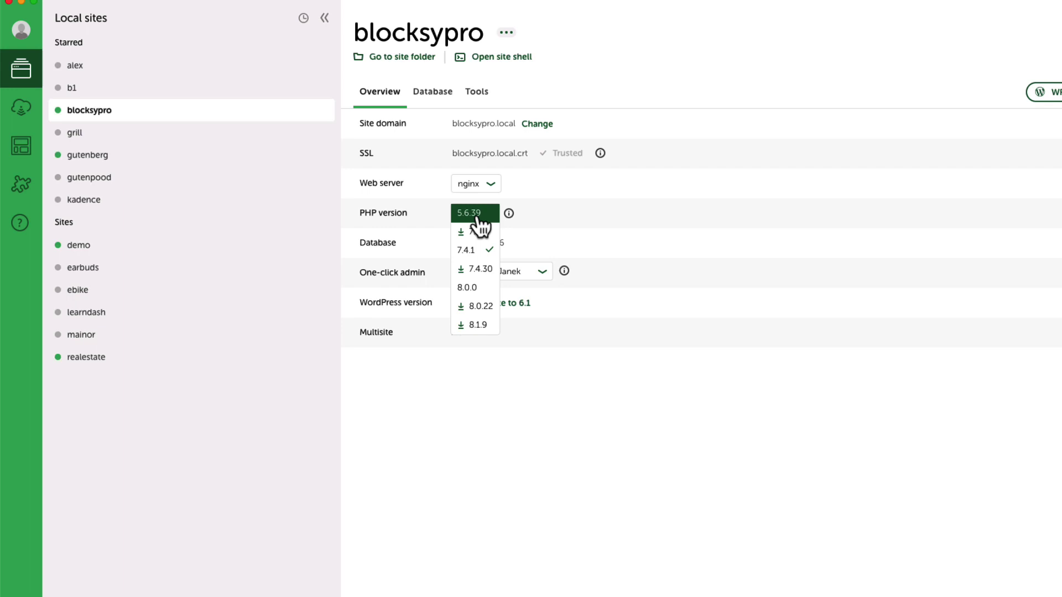
pyautogui.click(483, 188)
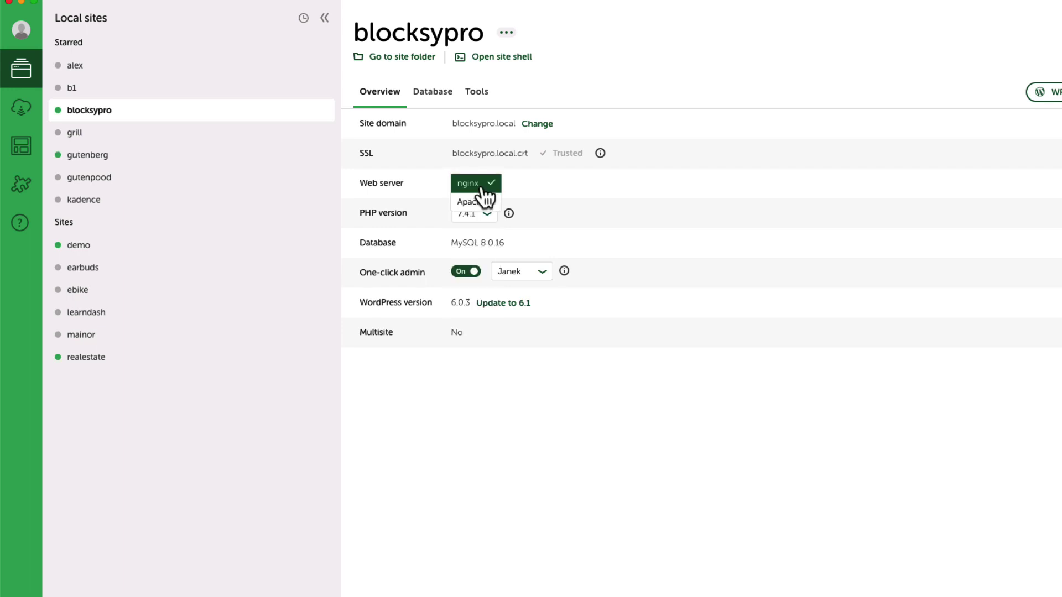
pyautogui.click(483, 188)
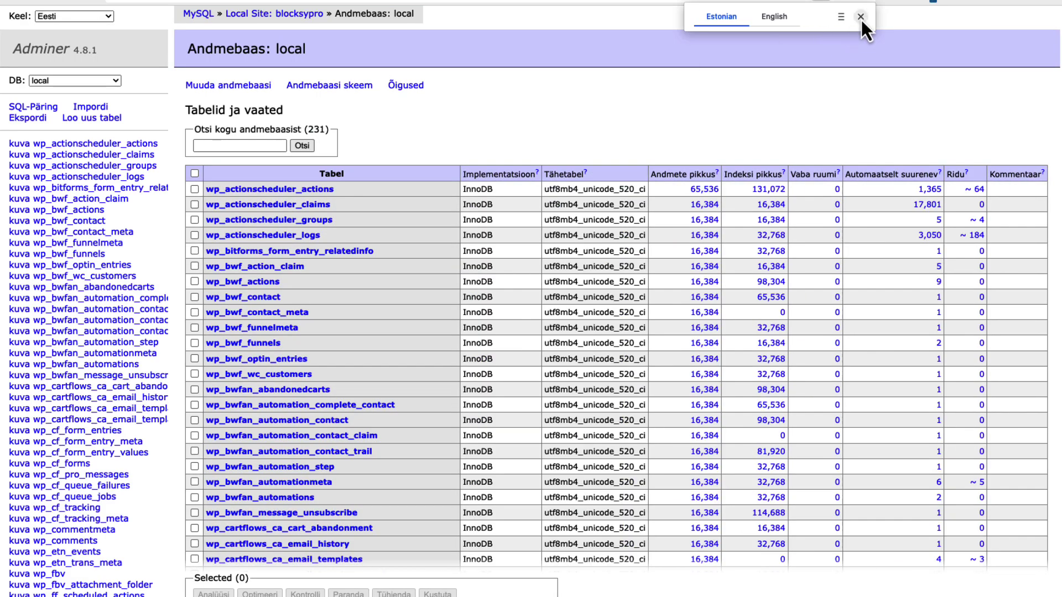
# Dismiss Adminer's translation popup and return to the blocksypro site's Tools section in Local.
pyautogui.click(861, 16)
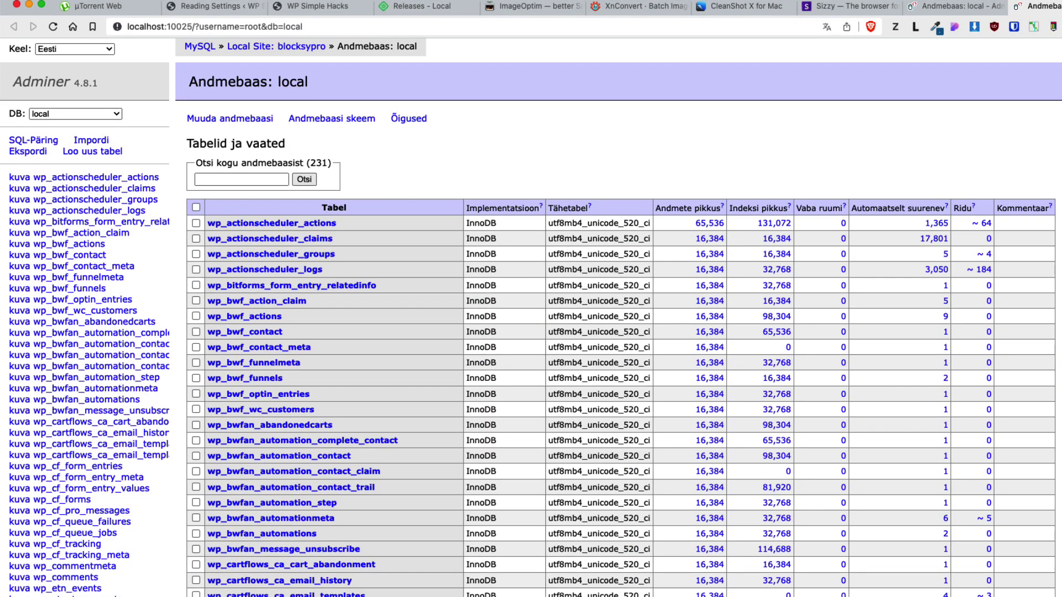
pyautogui.press('super+Tab')
pyautogui.click(481, 94)
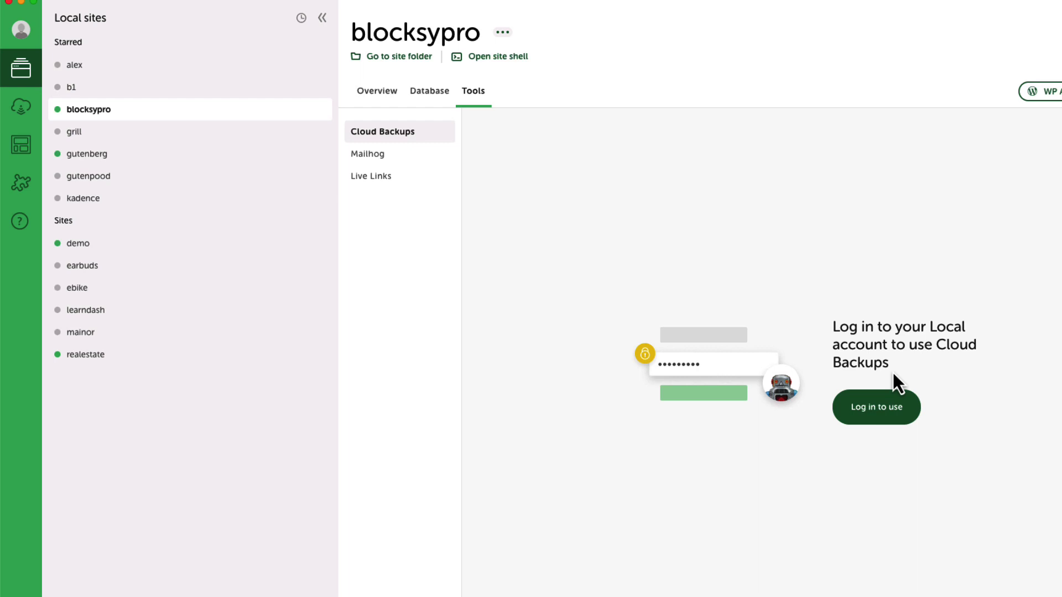
# Open blocksypro's MailHog inbox from Local's Tools and dismiss the browser notification prompt.
pyautogui.click(361, 156)
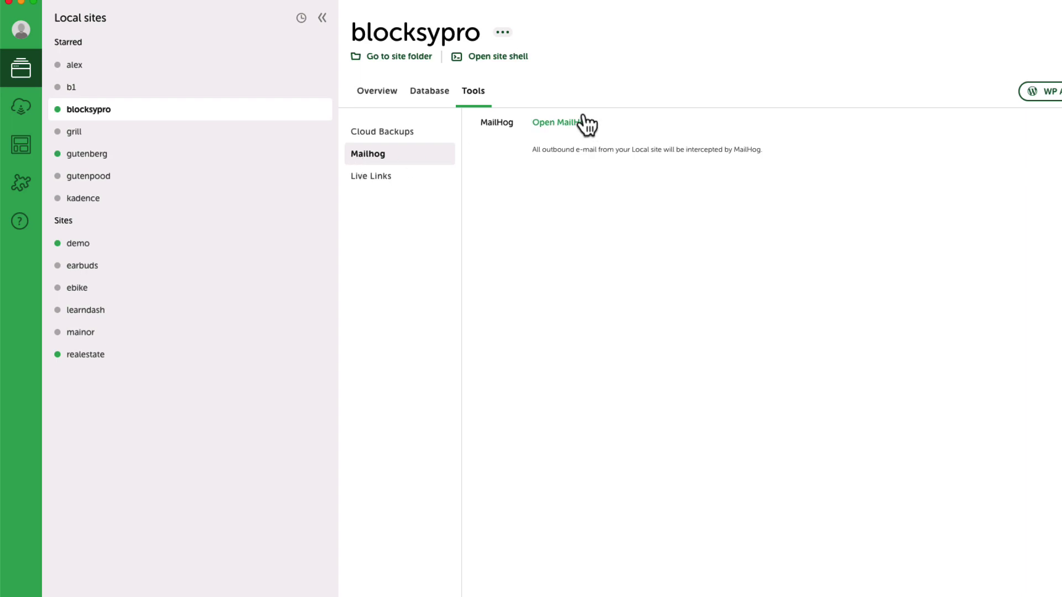
pyautogui.click(562, 122)
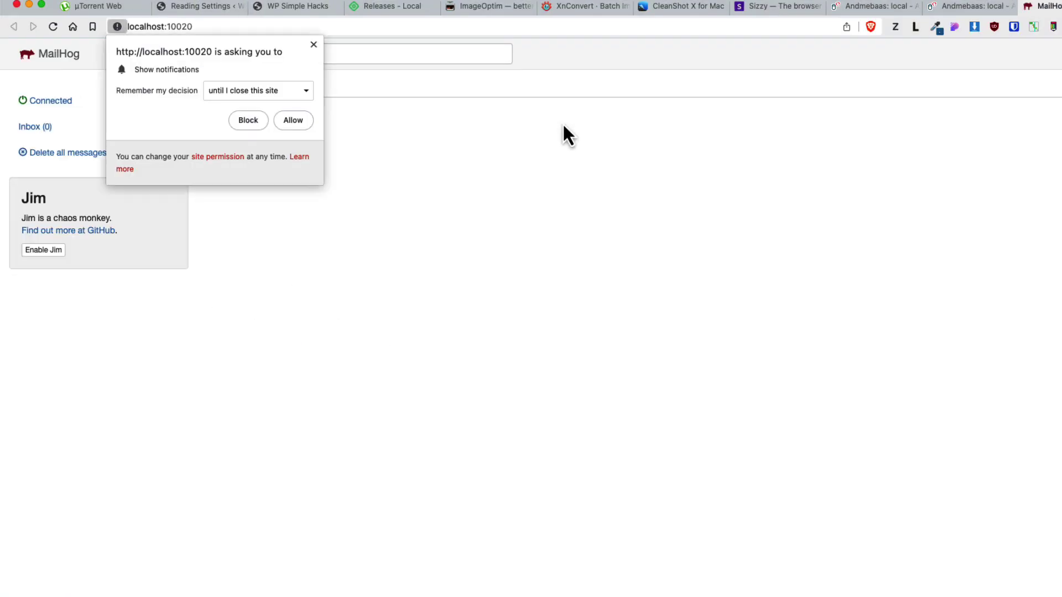
pyautogui.click(118, 134)
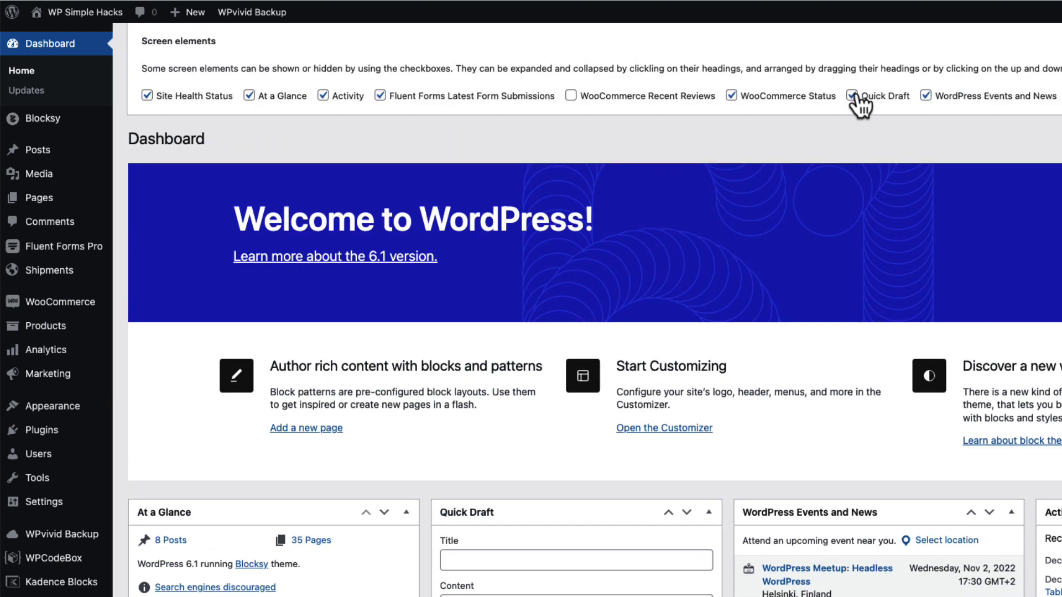
# Hide the Quick Draft, Events and News, Welcome and WooCommerce Status boxes from the WordPress dashboard.
pyautogui.click(852, 95)
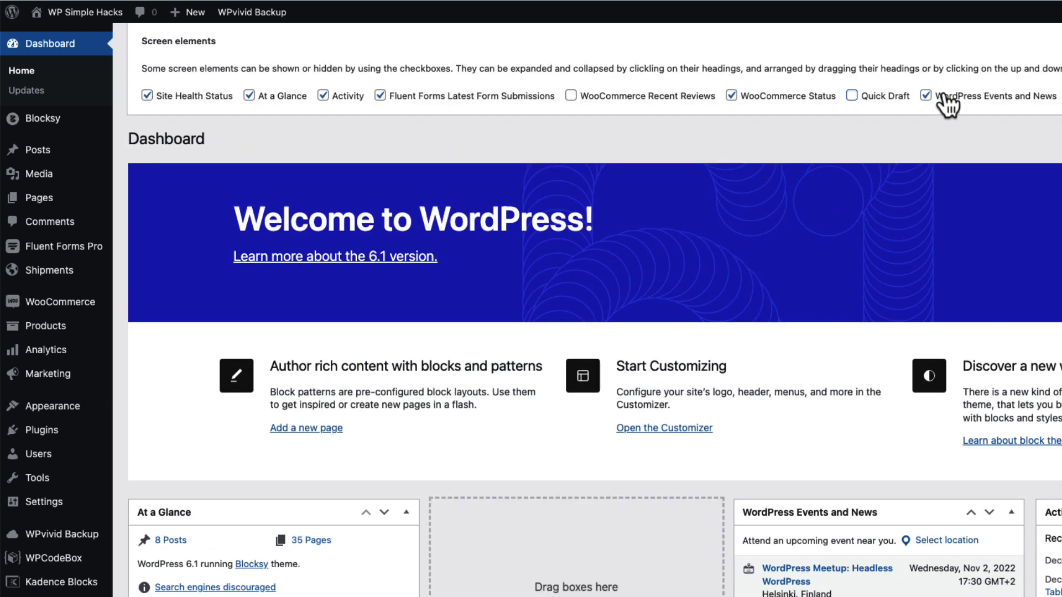
pyautogui.click(925, 96)
pyautogui.click(1057, 95)
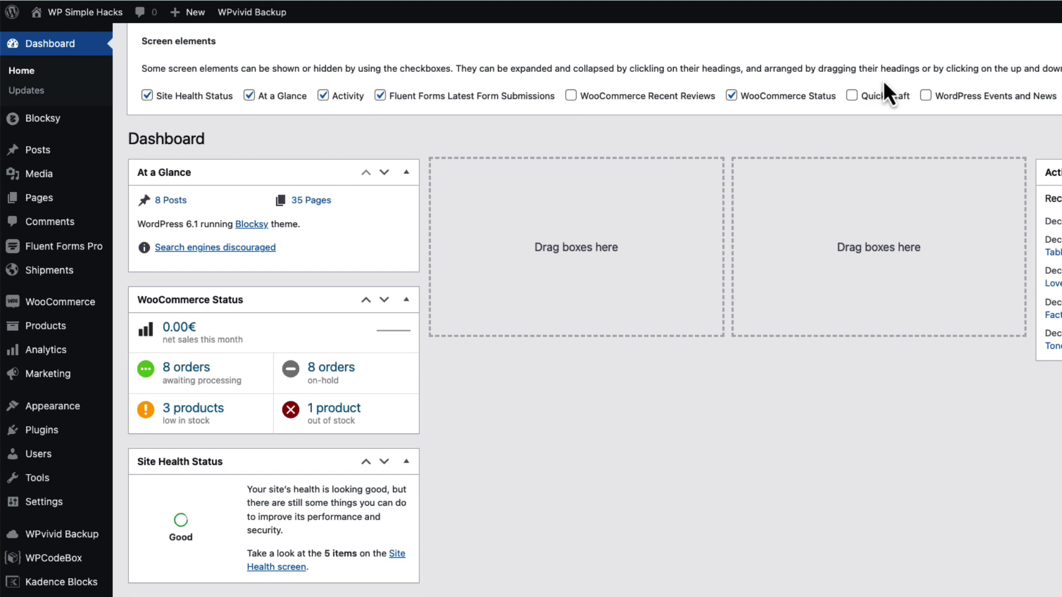
pyautogui.click(741, 96)
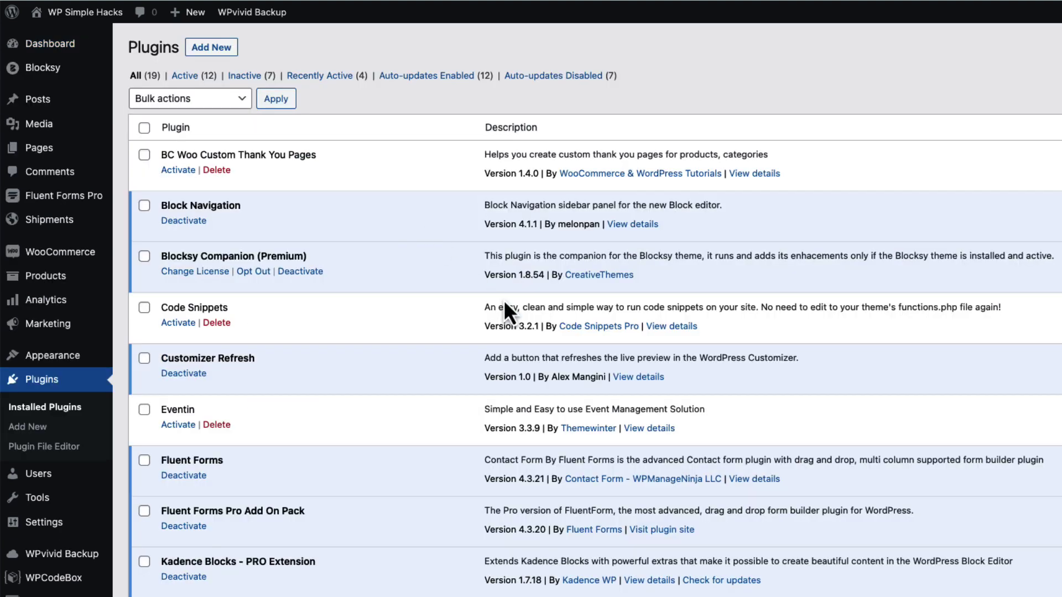
pyautogui.scroll(-8, 503, 300)
pyautogui.scroll(-1, 506, 300)
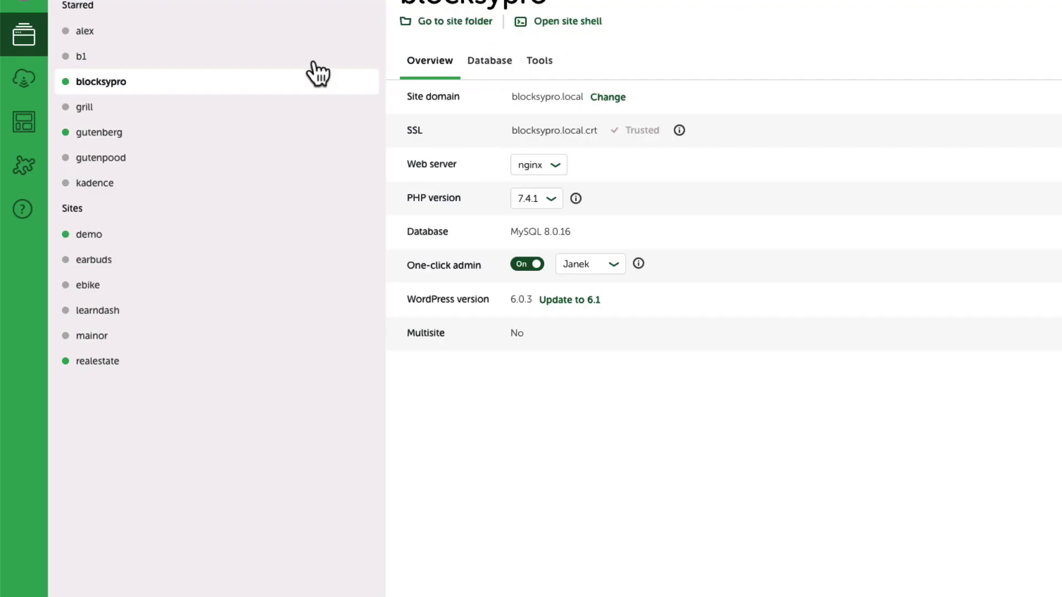
# Start cloning blocksypro under the name test2, then close the clone dialog without cloning.
pyautogui.rightClick(169, 87)
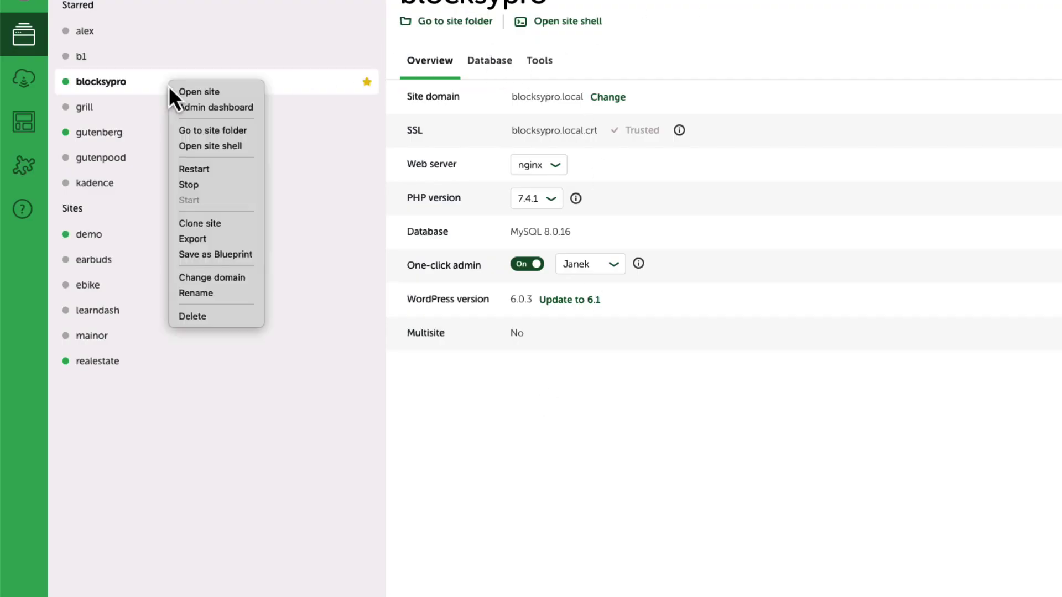
pyautogui.click(206, 225)
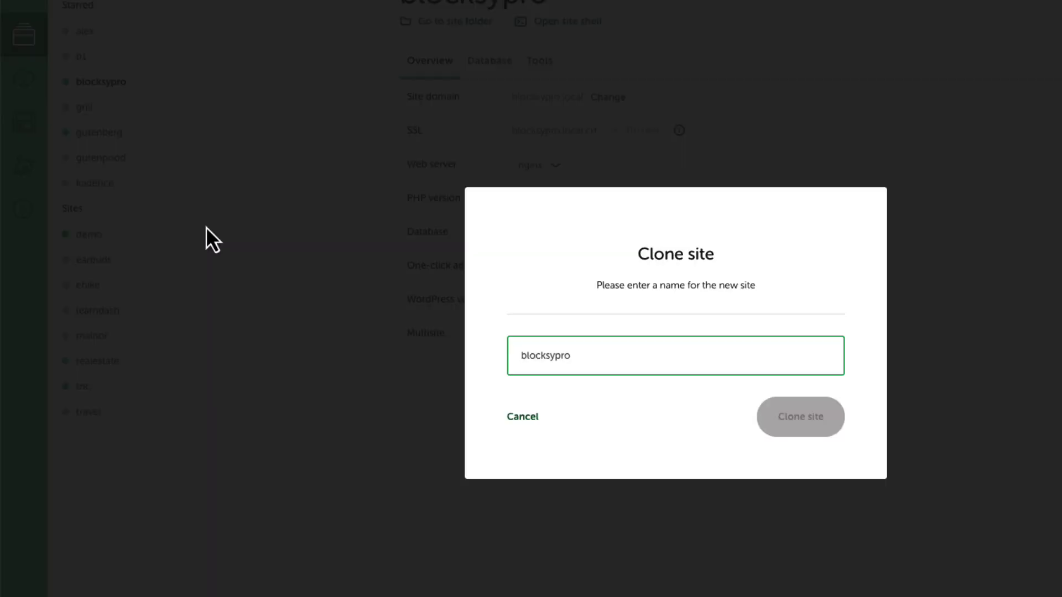
pyautogui.write('test2')
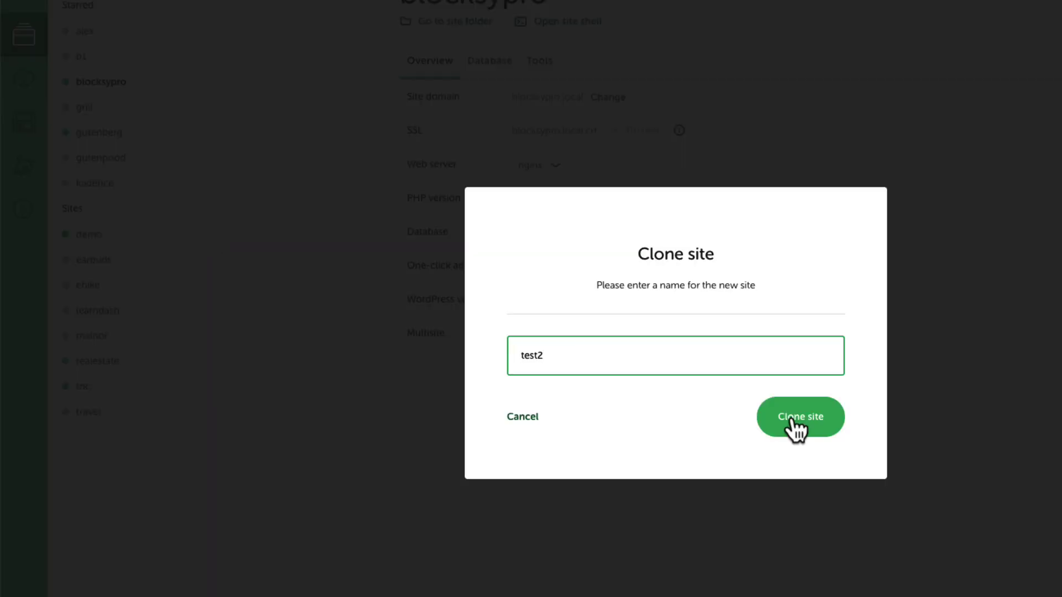
pyautogui.click(532, 418)
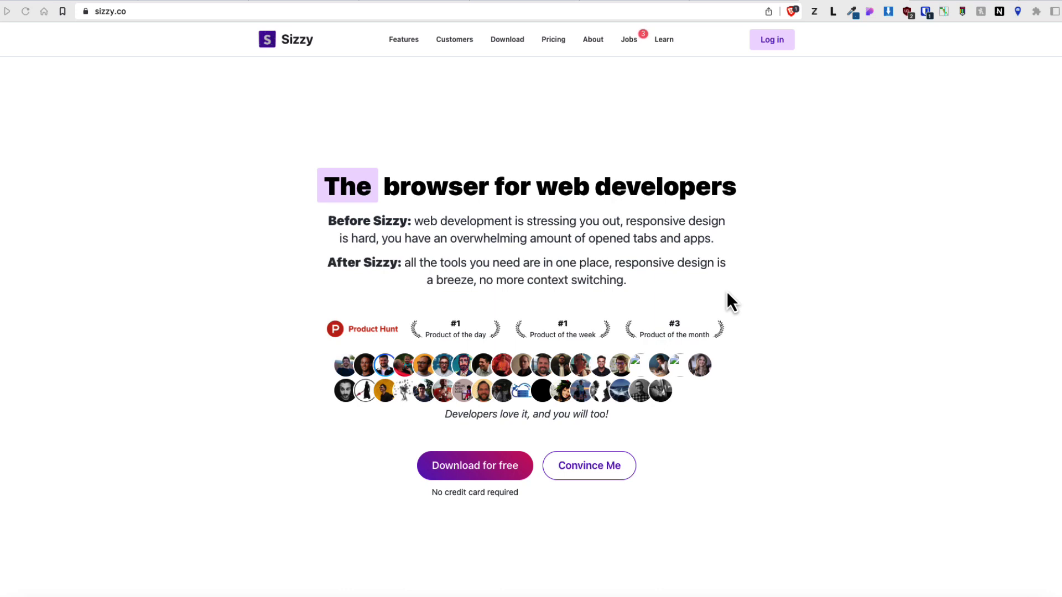
# Bring the Sizzy app forward, previewing the blocksypro.local Shop page on five devices.
pyautogui.click(559, 591)
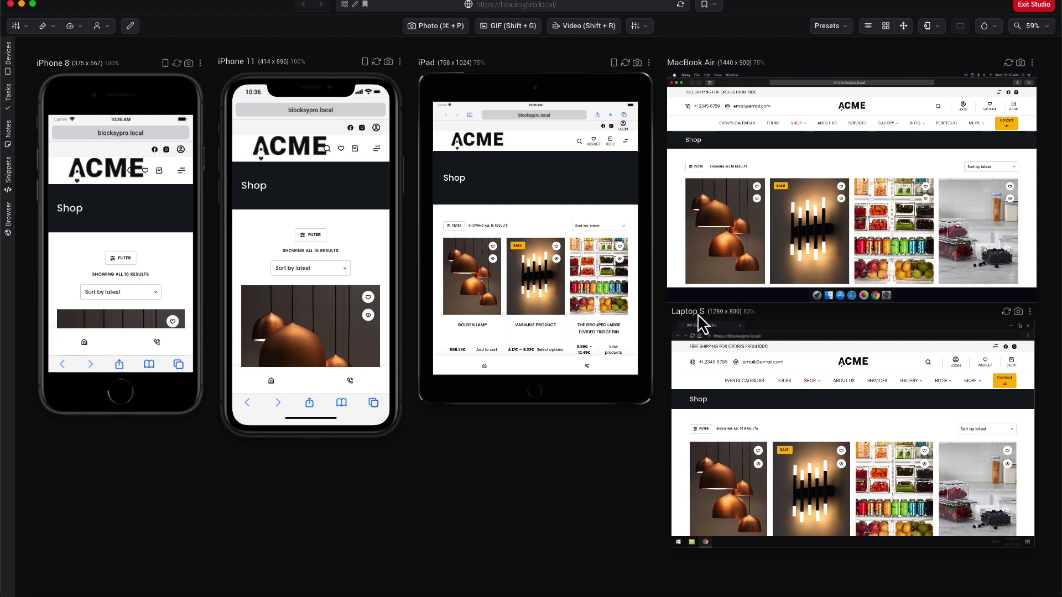
# Scroll the synced shop grid and open the Blue Umbral product page on every device.
pyautogui.scroll(-2, 523, 282)
pyautogui.scroll(-10, 523, 282)
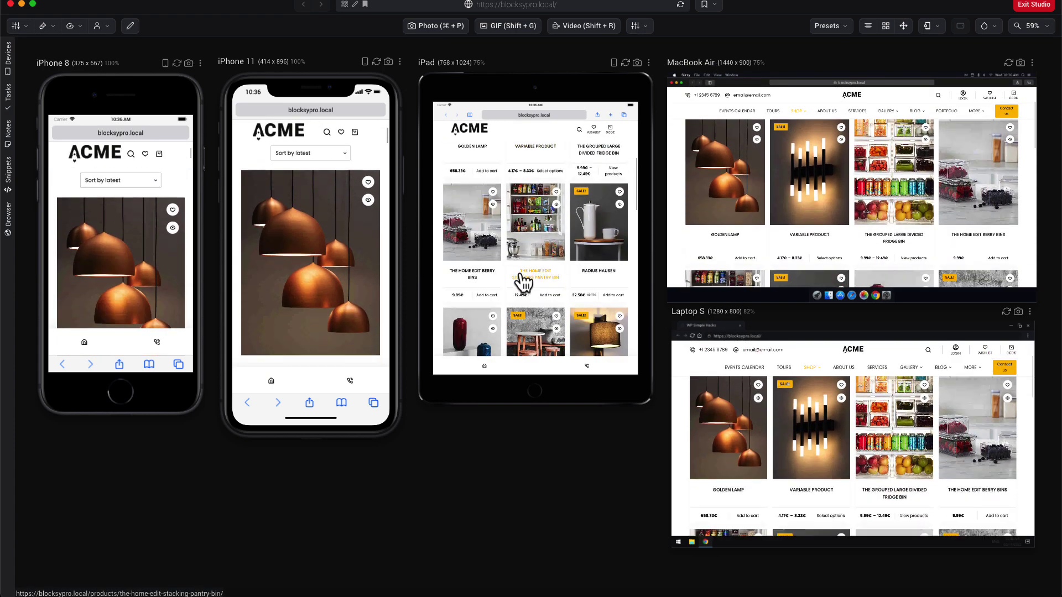
pyautogui.scroll(-5, 523, 282)
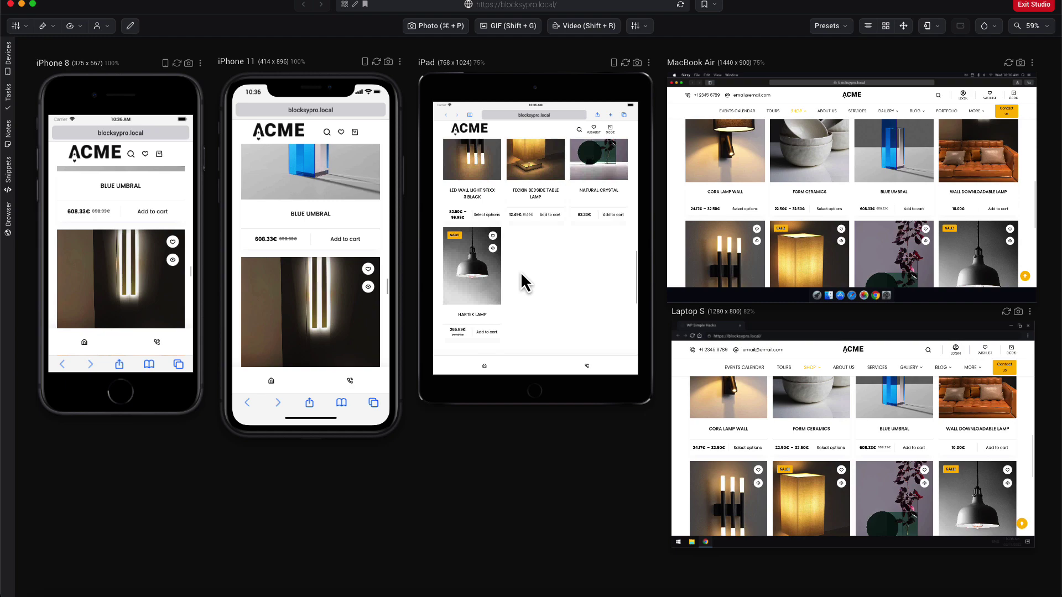
pyautogui.scroll(10, 522, 282)
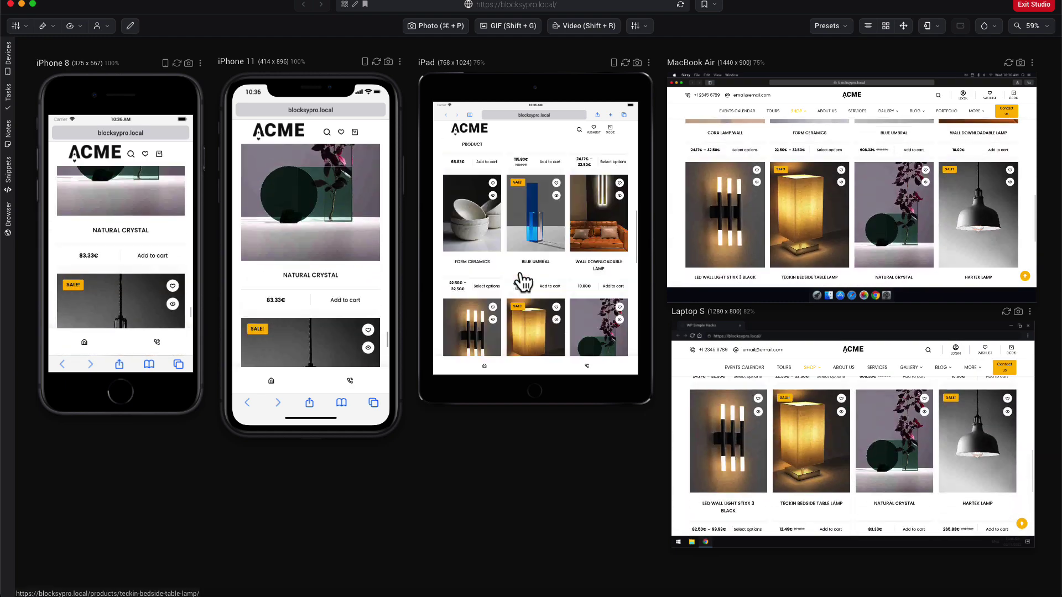
pyautogui.click(530, 254)
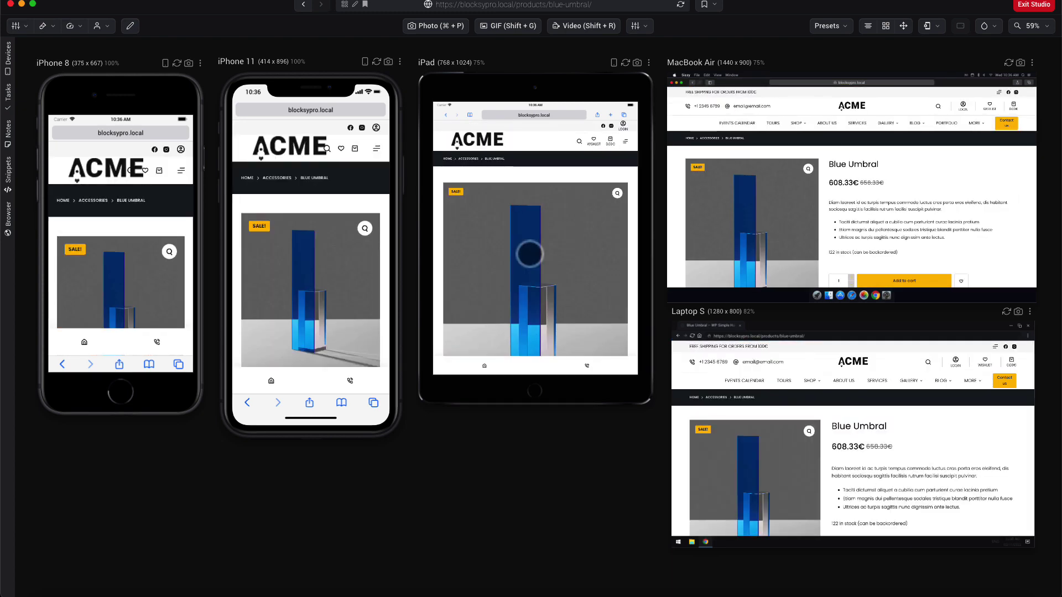
# Scroll through Sizzy's entire Available Devices list, then collapse the devices sidebar.
pyautogui.click(8, 60)
pyautogui.scroll(-4, 118, 233)
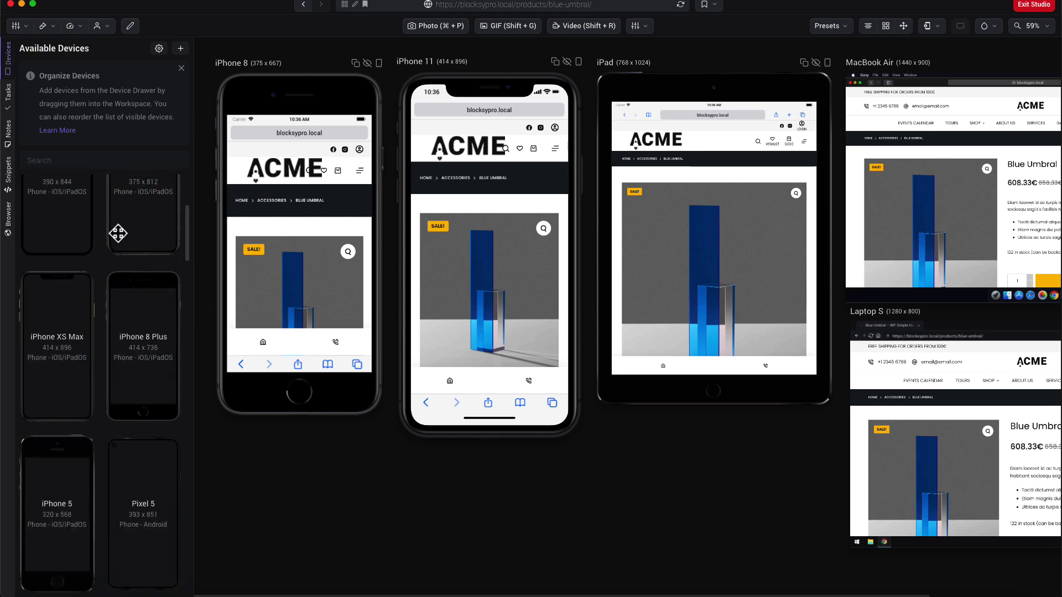
pyautogui.scroll(-2, 187, 285)
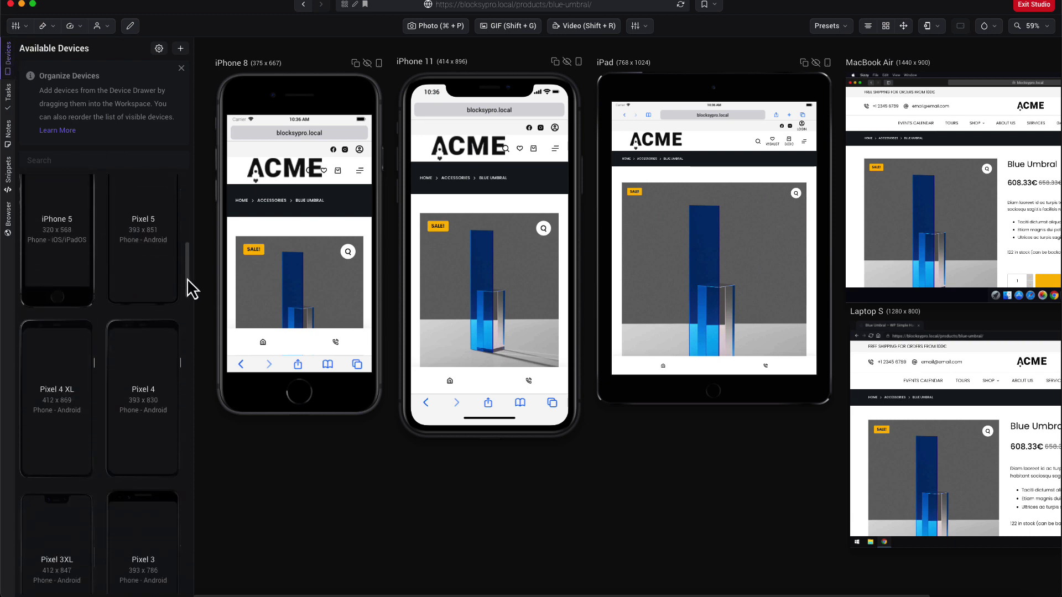
pyautogui.scroll(-10, 189, 310)
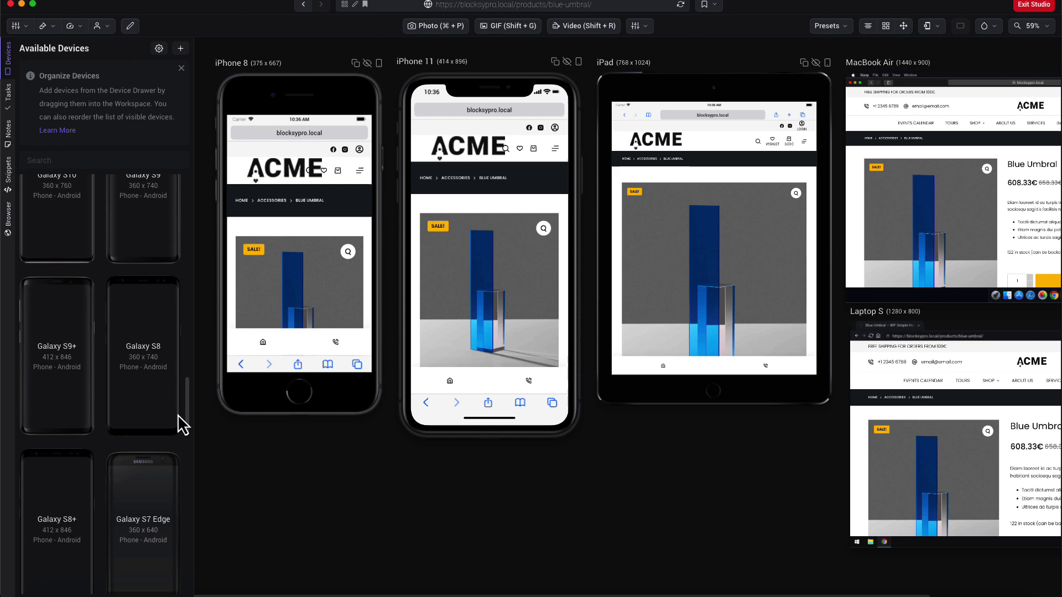
pyautogui.scroll(-10, 178, 416)
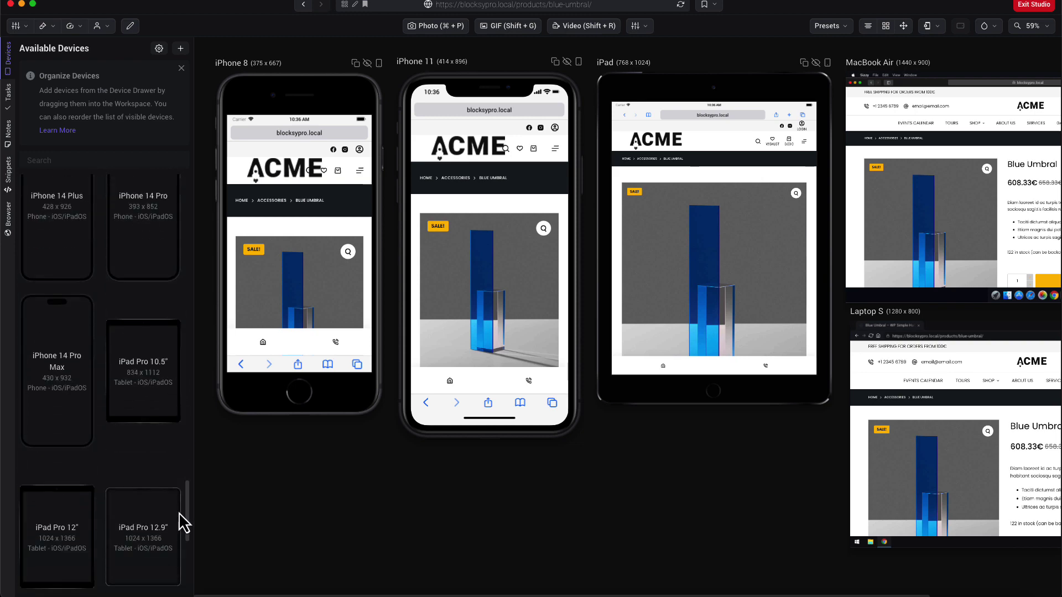
pyautogui.scroll(-6, 185, 553)
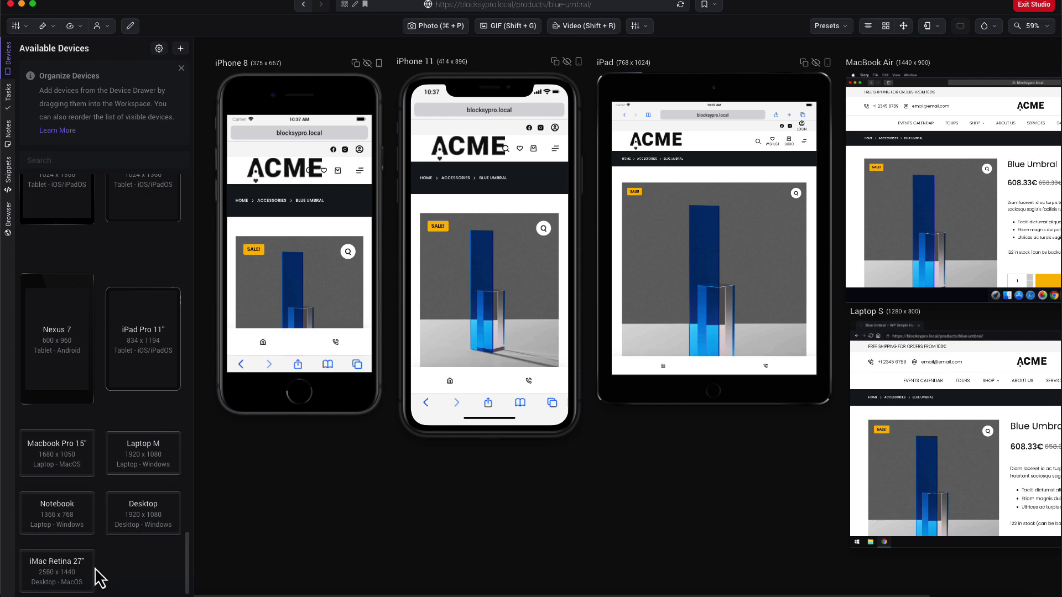
pyautogui.scroll(10, 183, 221)
pyautogui.click(9, 64)
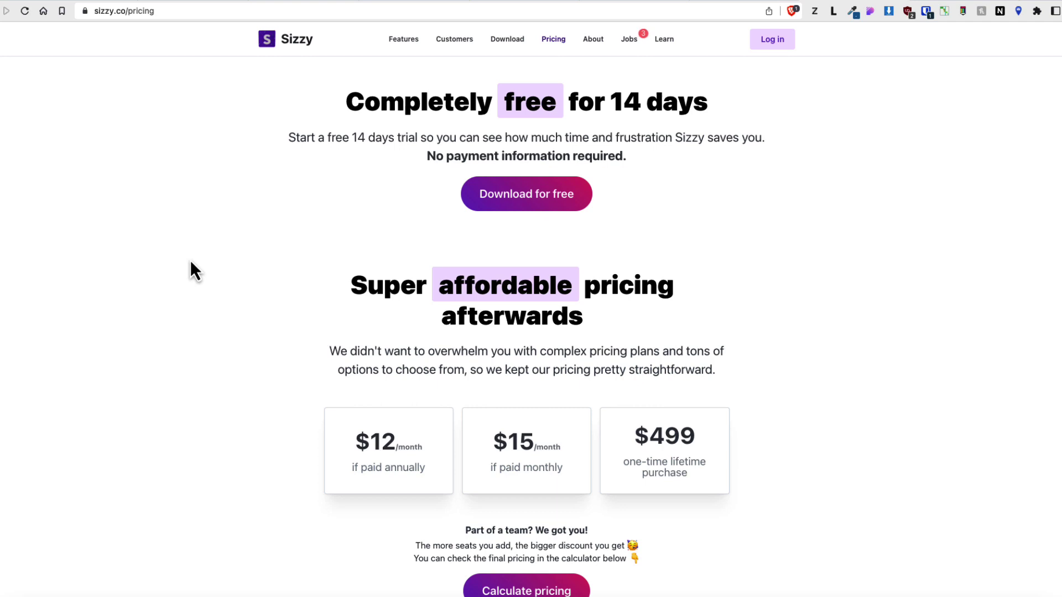
# Open DevTools on the ACME shop tab and emulate the page at iPhone 12 Pro size.
pyautogui.click(305, 4)
pyautogui.rightClick(69, 304)
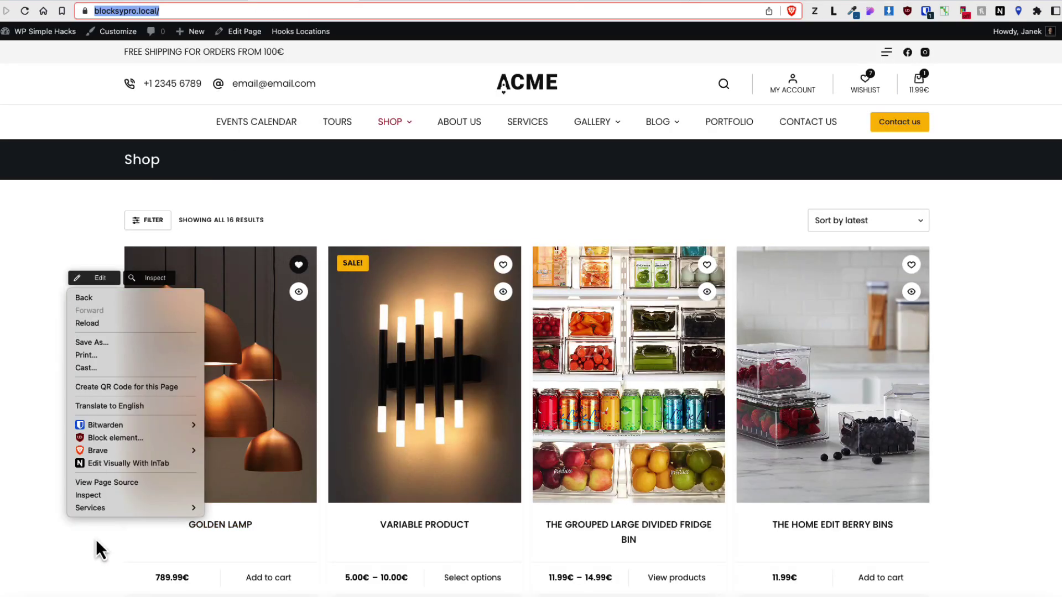
pyautogui.click(100, 496)
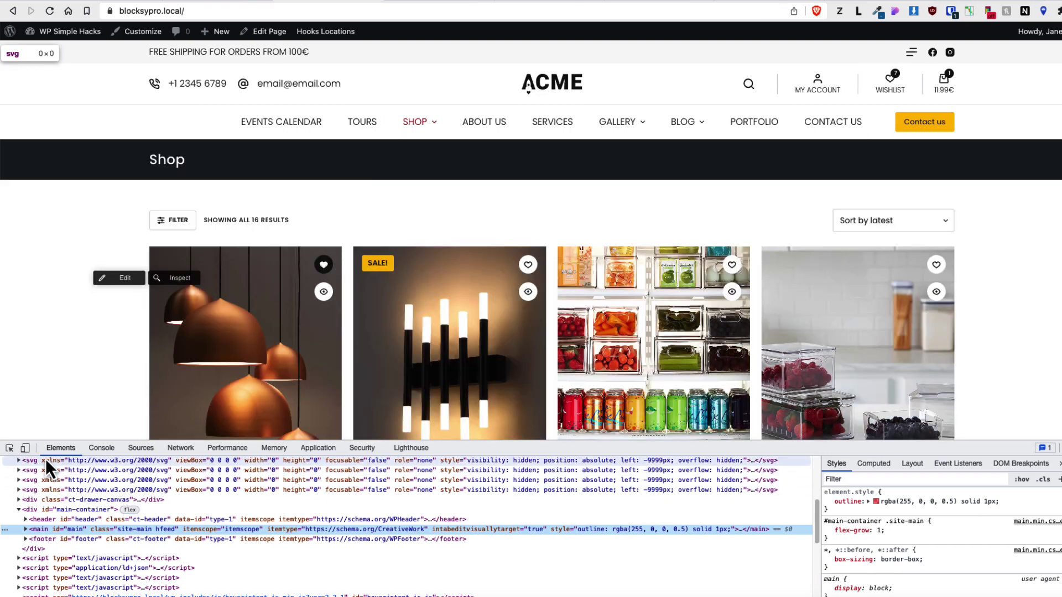
pyautogui.click(1, 447)
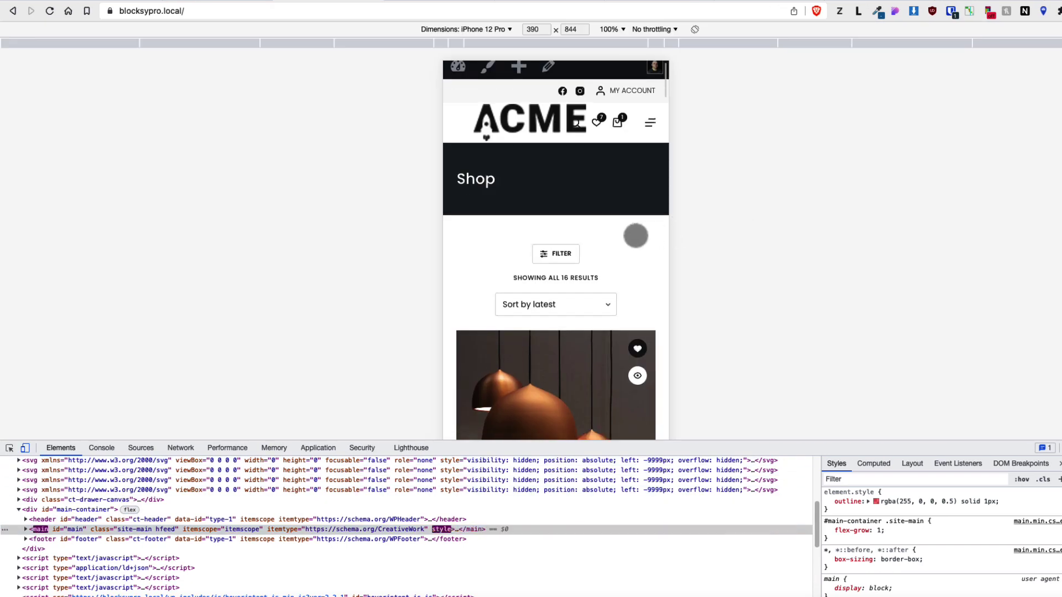
pyautogui.scroll(-5, 636, 236)
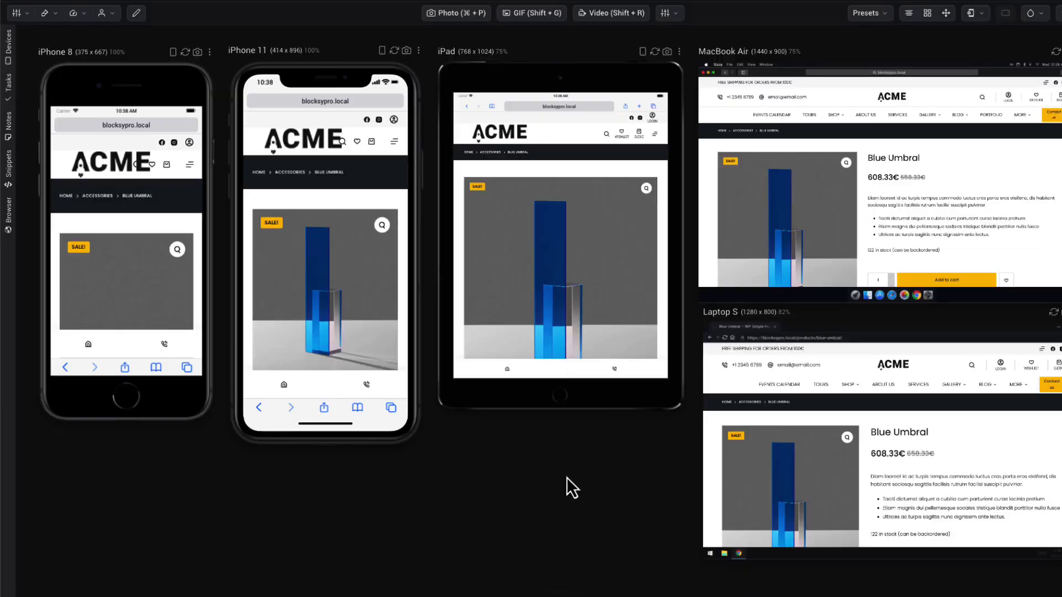
# Save a framed screenshot of the iPad preview as iPad.png, review it in Preview, and close it.
pyautogui.click(679, 51)
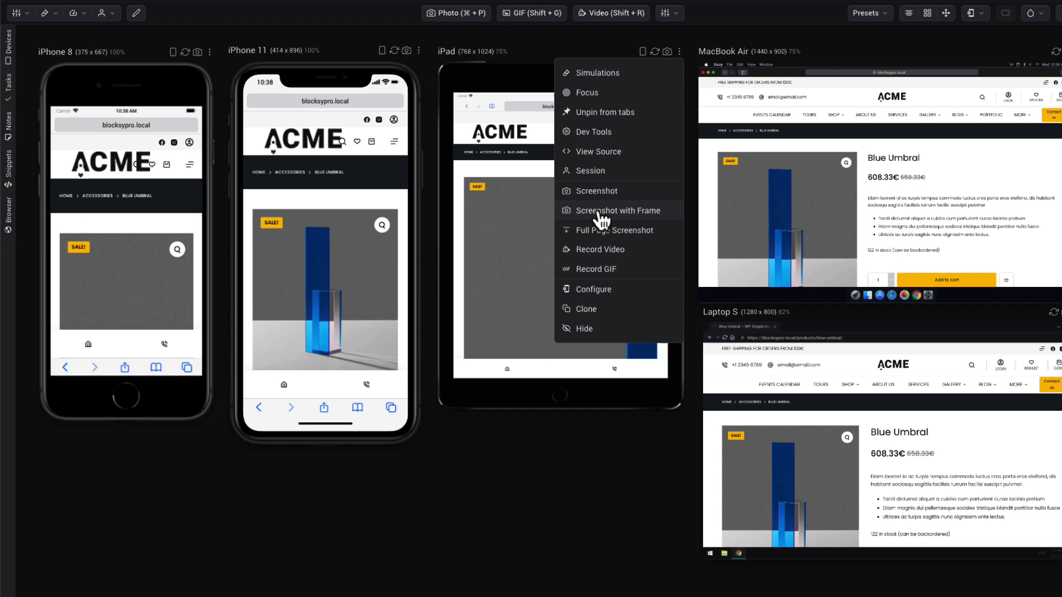
pyautogui.click(599, 211)
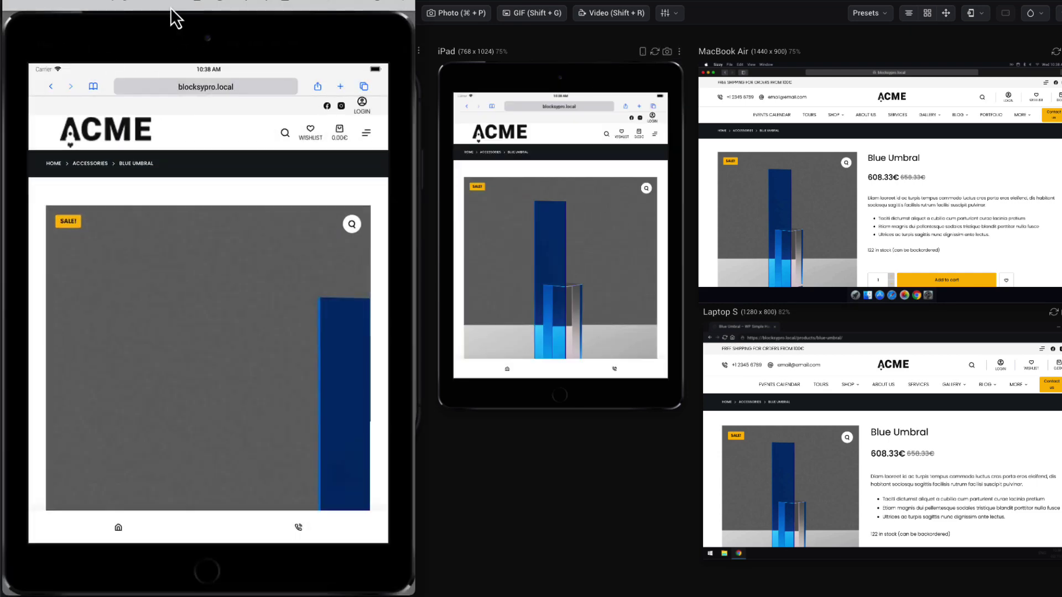
pyautogui.moveTo(173, 17); pyautogui.dragTo(467, 23)
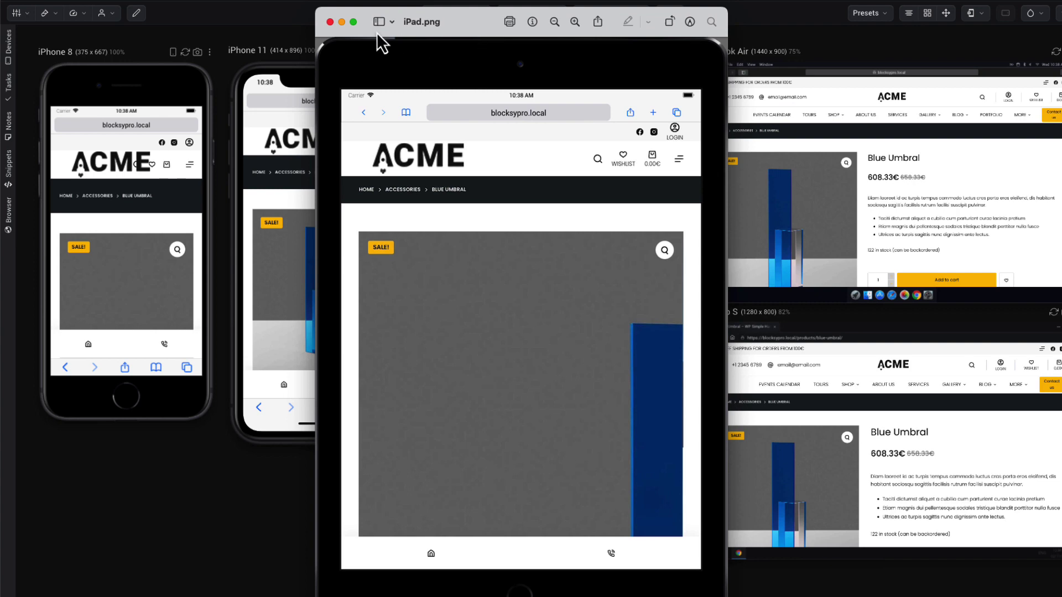
pyautogui.click(330, 21)
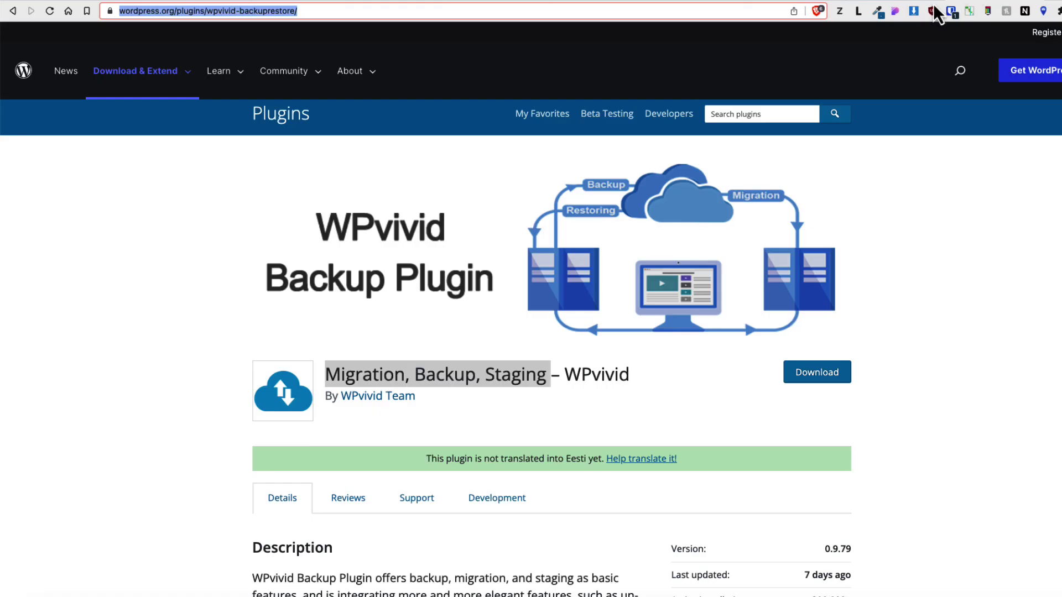
# Scroll through the WPvivid Backup plugin's description and sidebar details on WordPress.org.
pyautogui.click(962, 284)
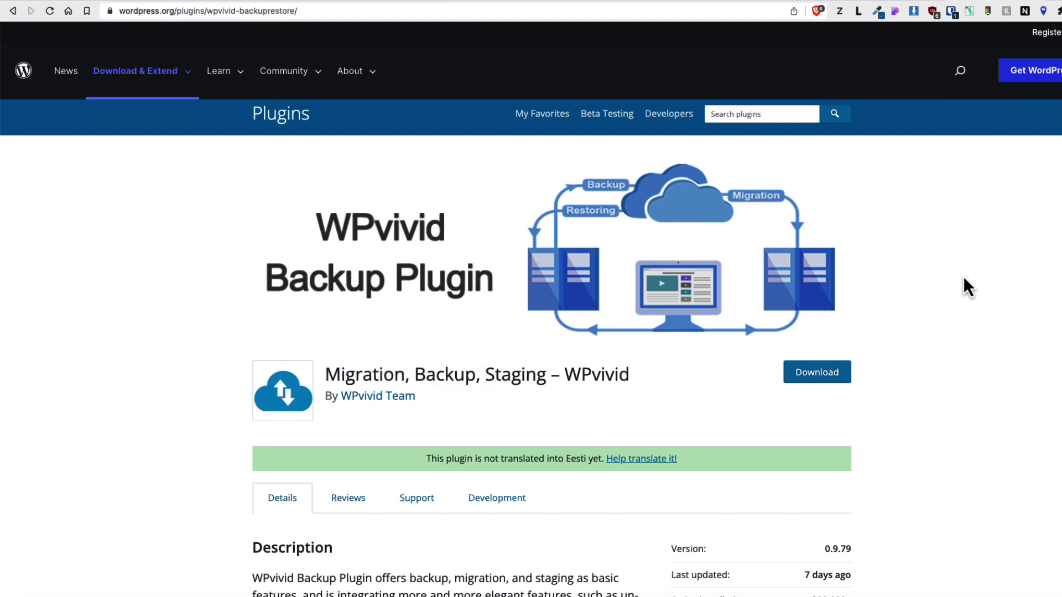
pyautogui.scroll(-5, 963, 277)
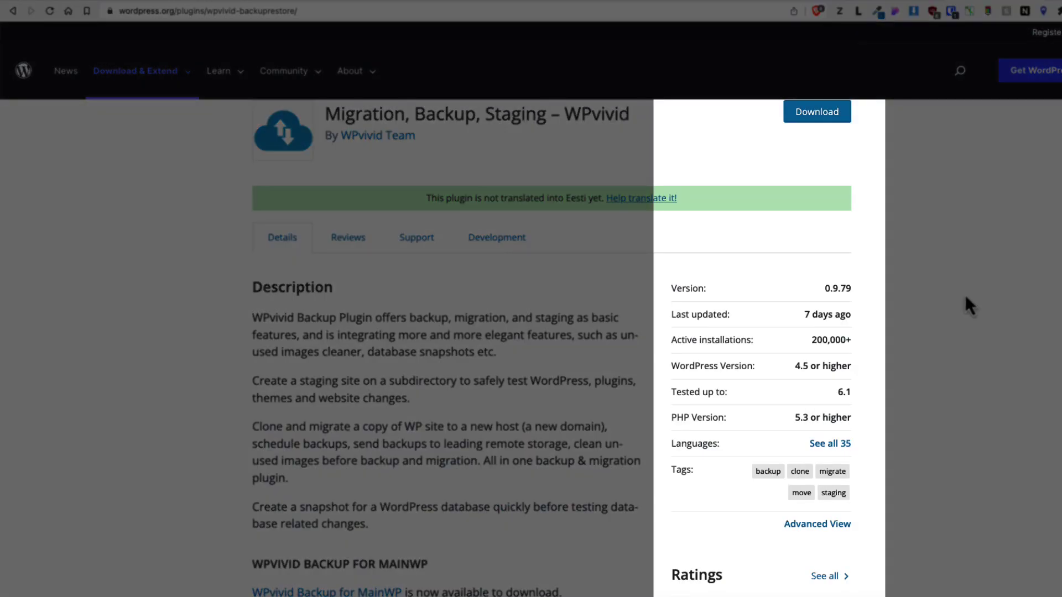
pyautogui.scroll(-6, 965, 295)
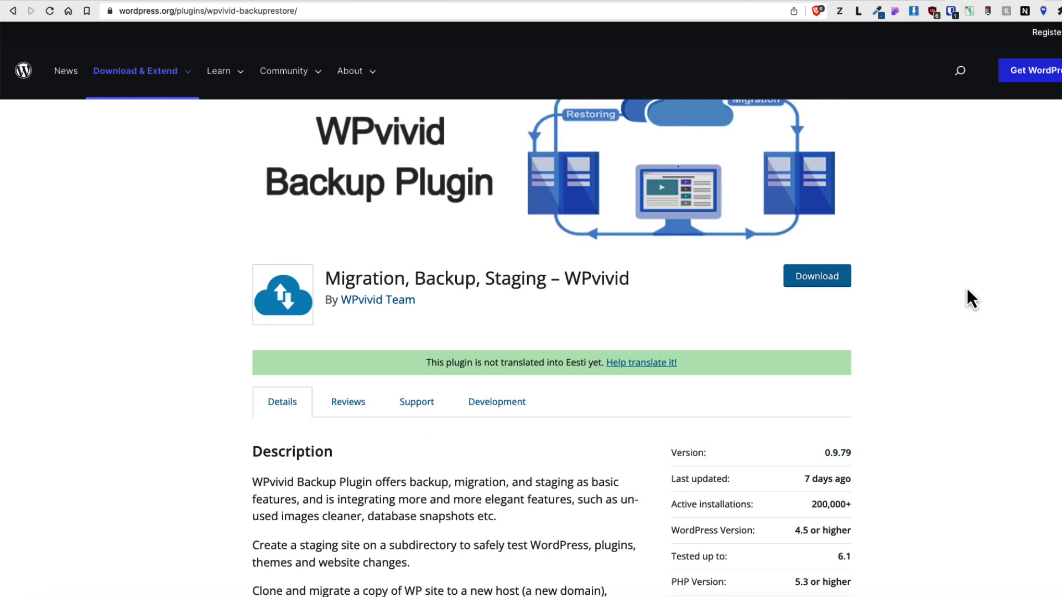
pyautogui.scroll(1, 975, 224)
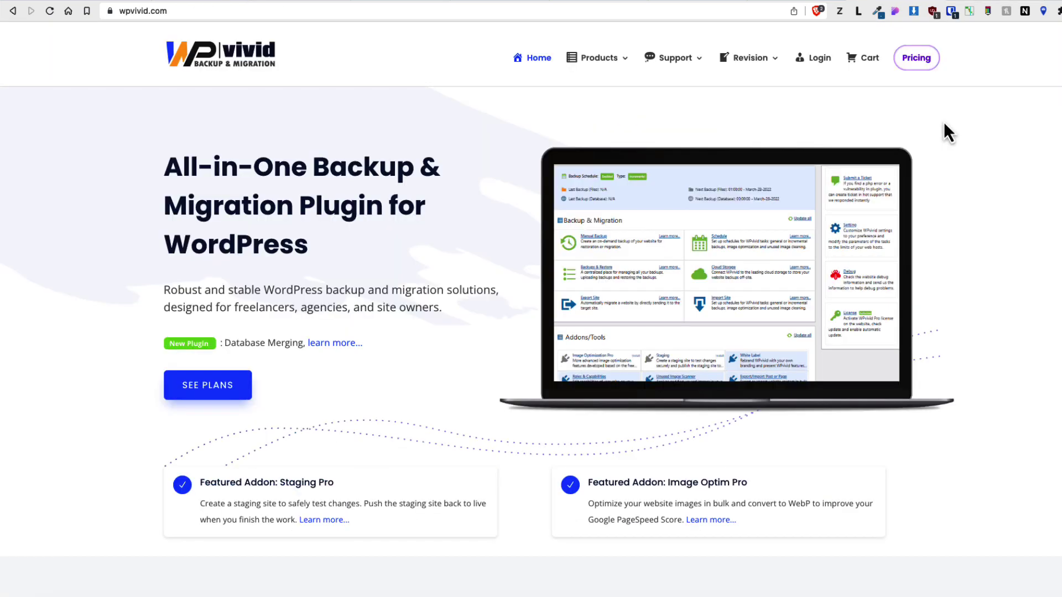
# Show WPvivid's lifetime one-time plan prices, then return to the blocksypro WPvivid Backup admin tab.
pyautogui.click(208, 386)
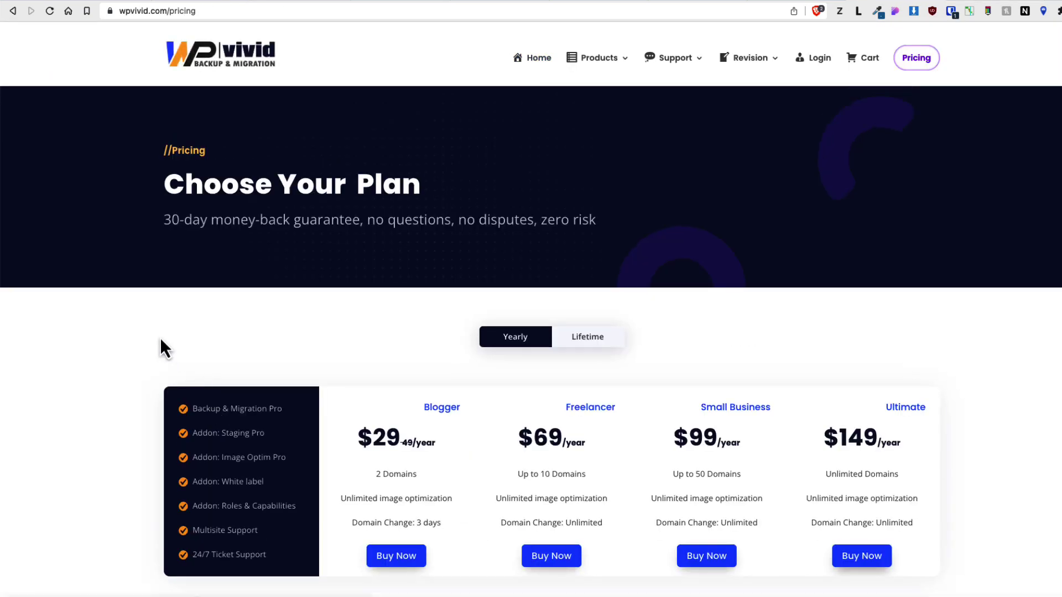
pyautogui.scroll(-5, 150, 323)
pyautogui.scroll(2, 150, 322)
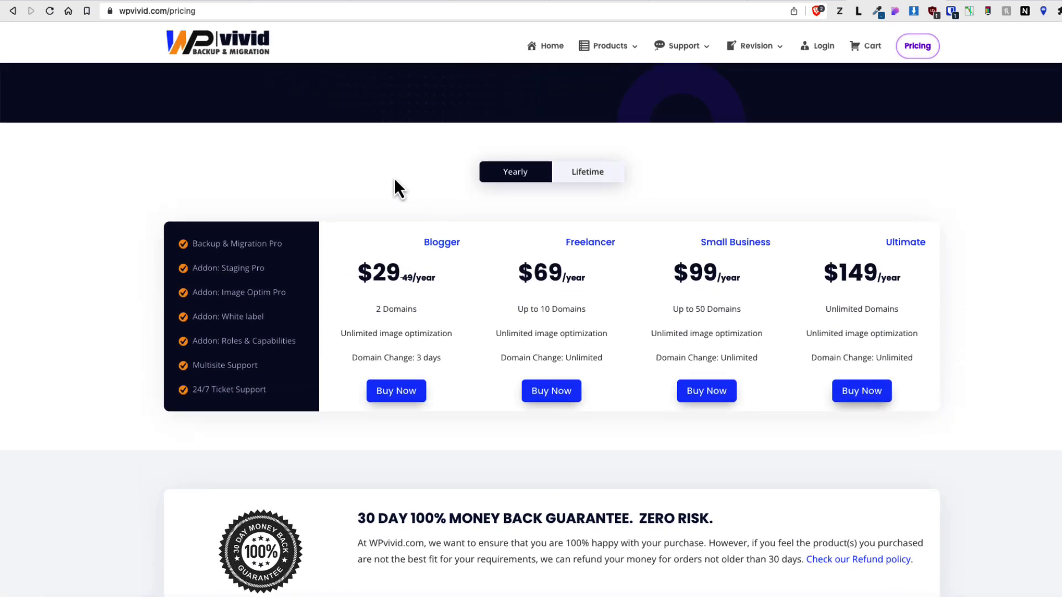
pyautogui.click(584, 176)
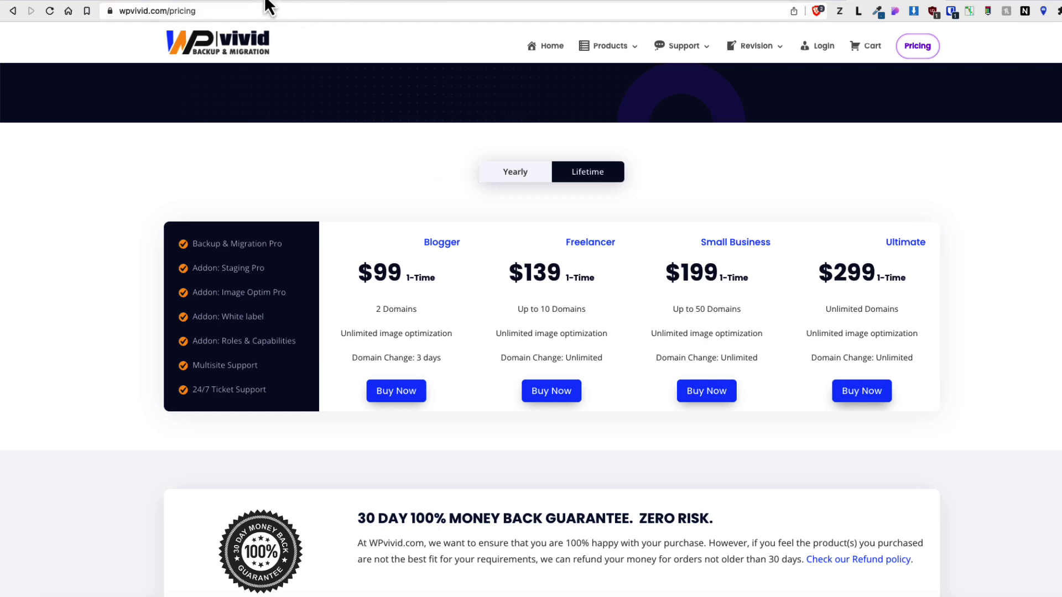
pyautogui.click(232, 1)
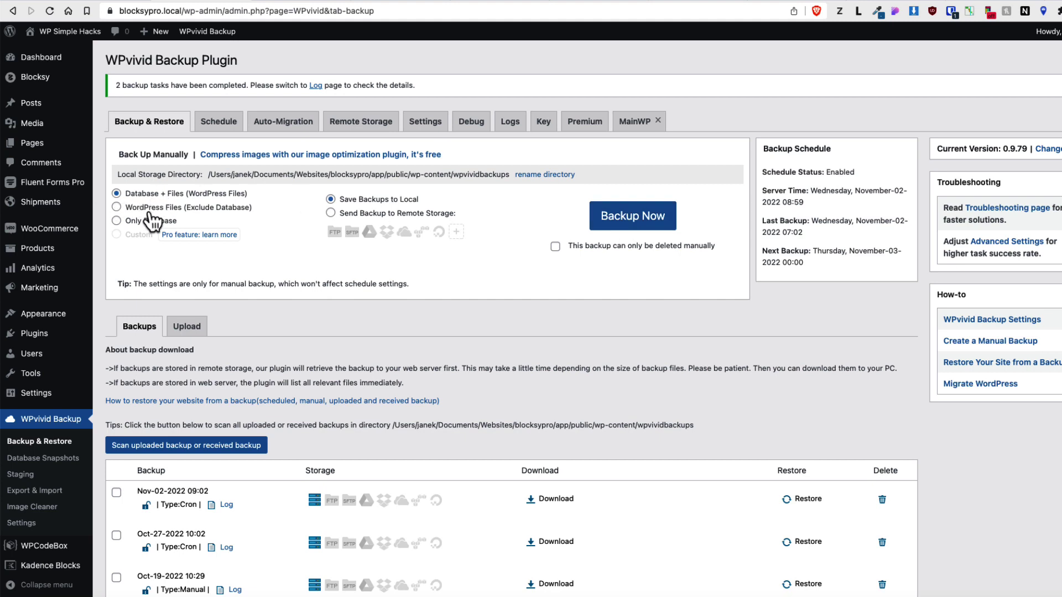
# Generate a new WPvivid site migration key and copy it.
pyautogui.click(199, 235)
pyautogui.click(283, 122)
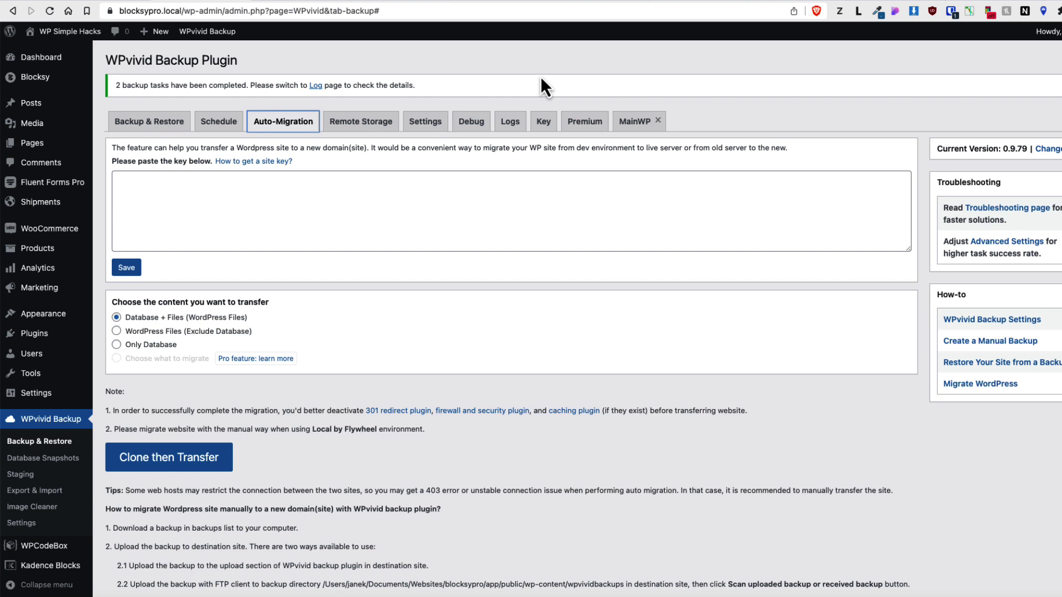
pyautogui.click(544, 135)
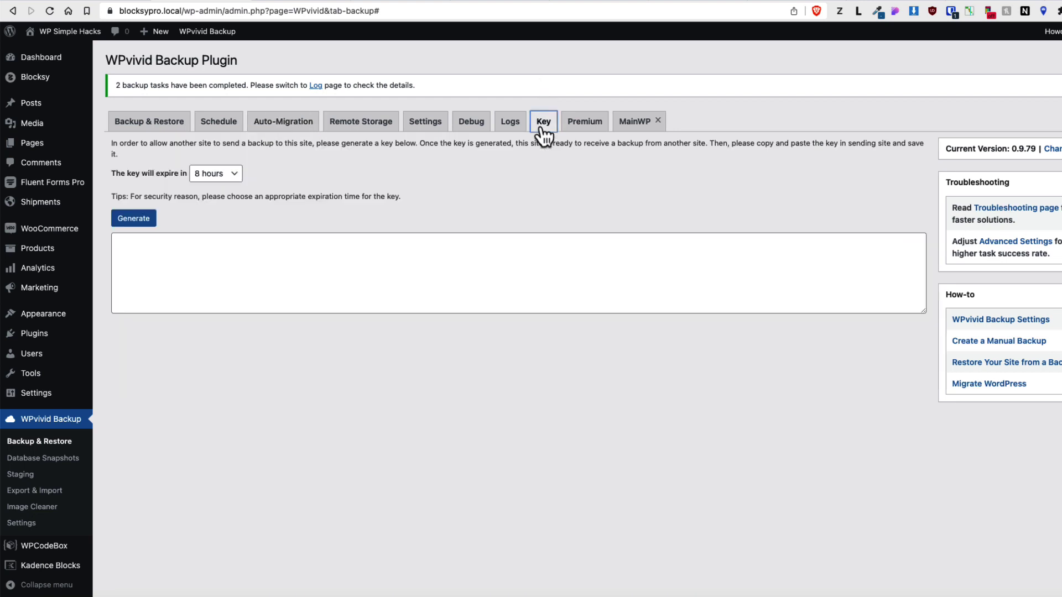
pyautogui.click(135, 222)
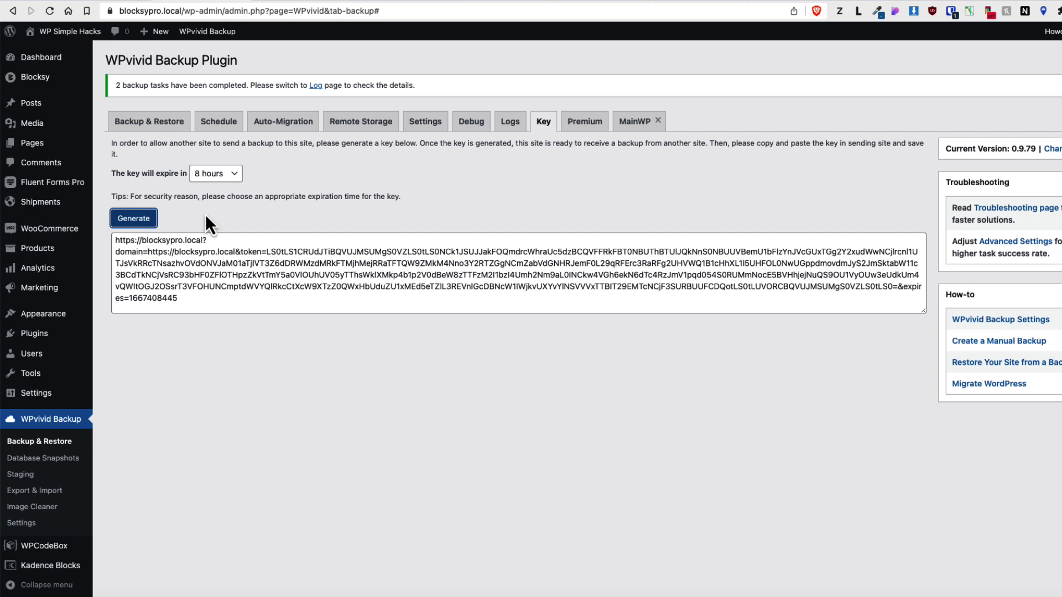
pyautogui.tripleClick(219, 297)
pyautogui.hotkey('ctrl', 'c')
# Paste the copied key into the Auto-Migration key box, then return to Backup & Restore.
pyautogui.click(282, 122)
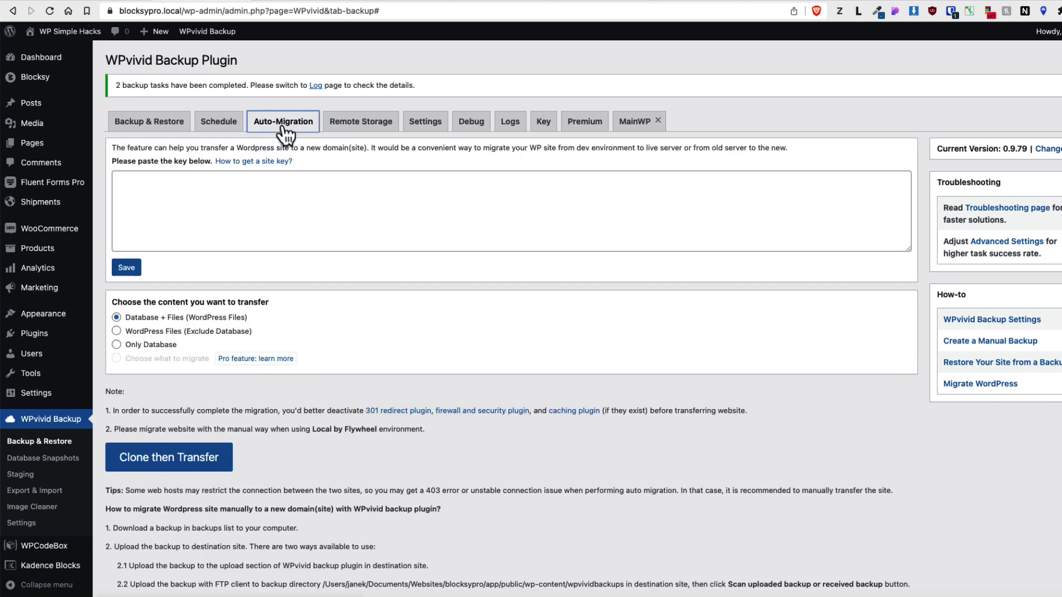
pyautogui.click(196, 190)
pyautogui.hotkey('ctrl', 'v')
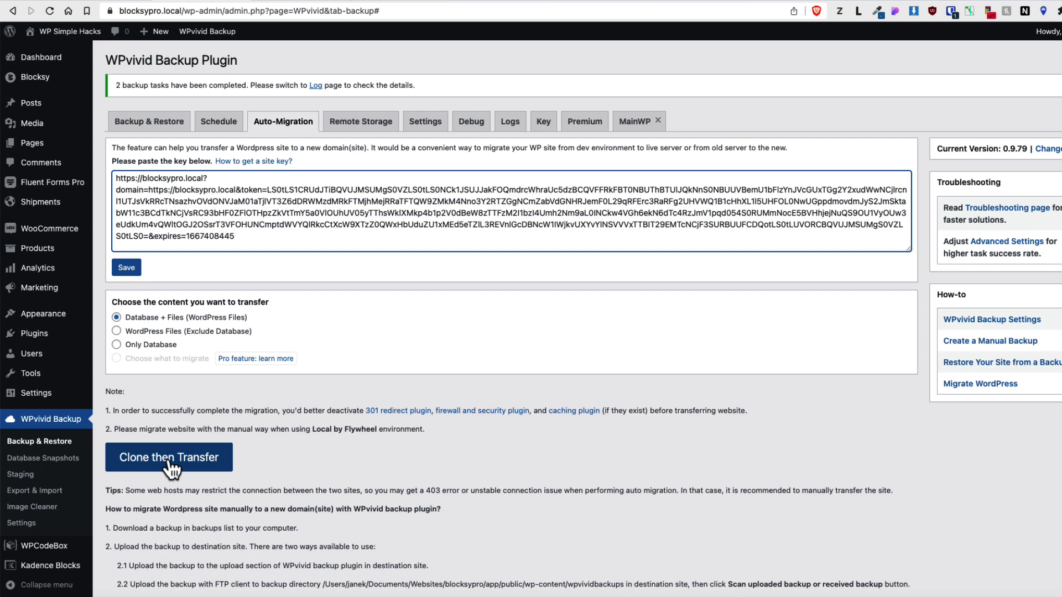
pyautogui.click(158, 126)
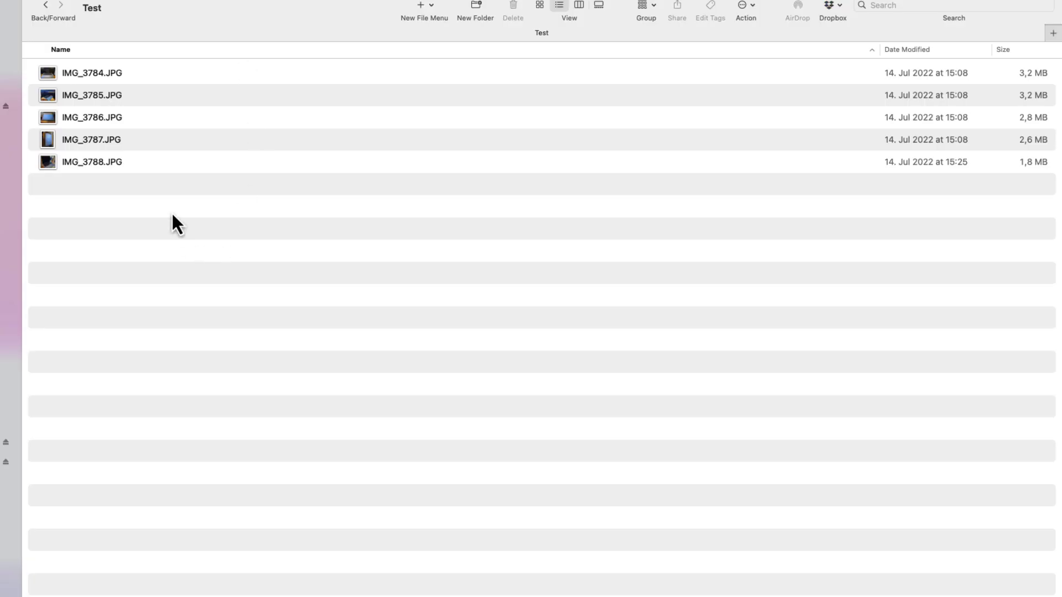
# Select IMG_3784–IMG_3788 in the Test folder and compress them with Services > ImageOptimize.
pyautogui.click(167, 74)
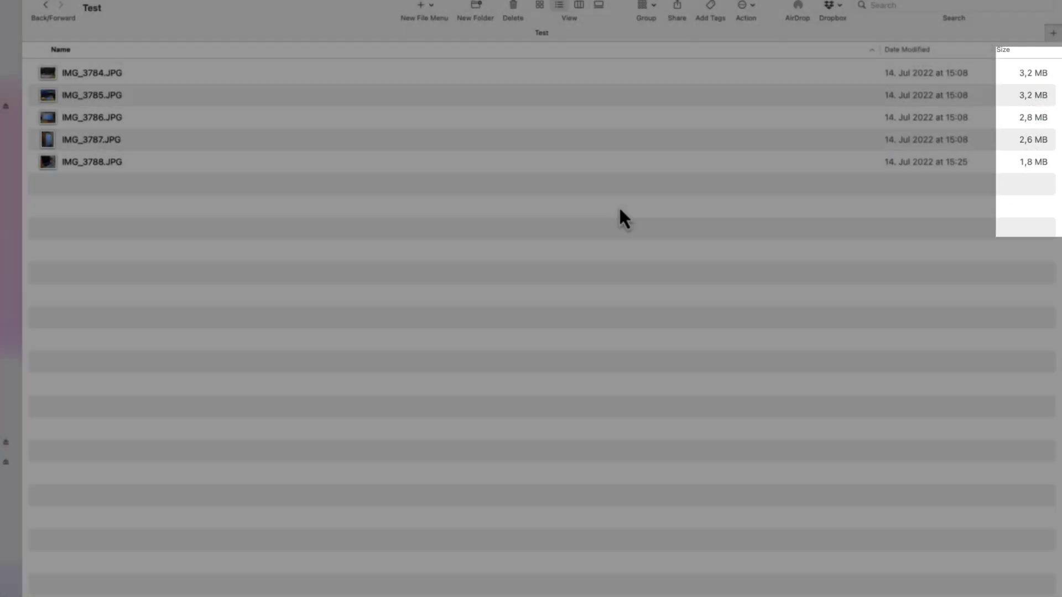
pyautogui.click(182, 161)
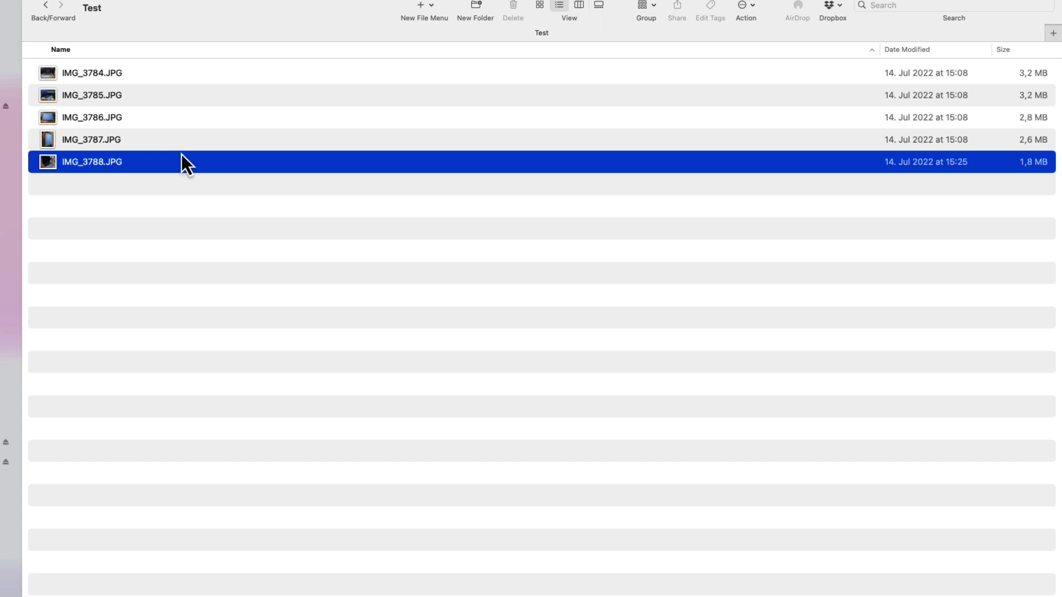
pyautogui.keyDown('shift'); pyautogui.click(101, 74); pyautogui.keyUp('shift')
pyautogui.rightClick(109, 85)
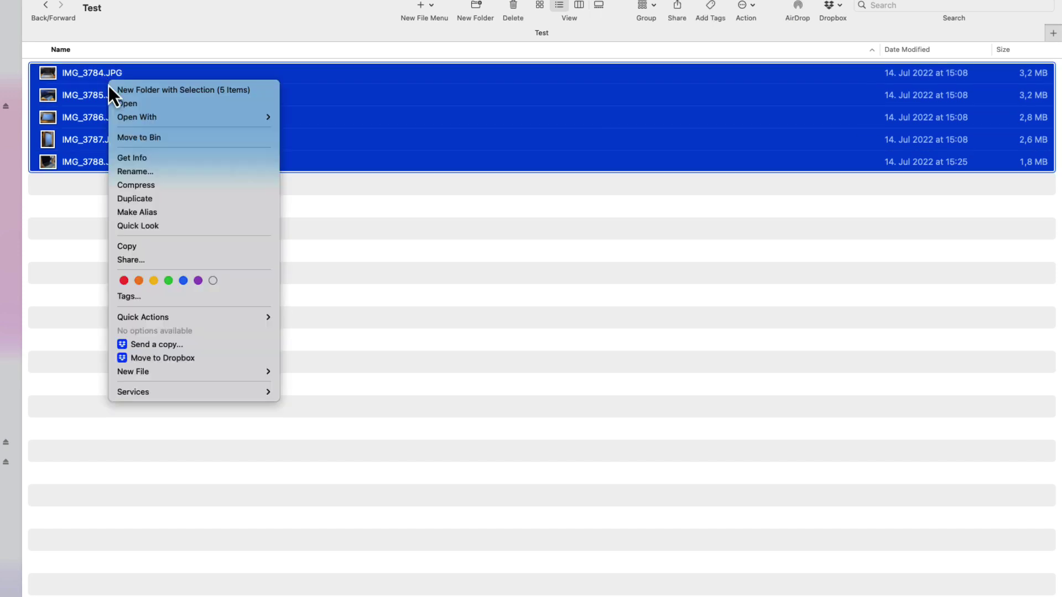
pyautogui.moveTo(193, 394)
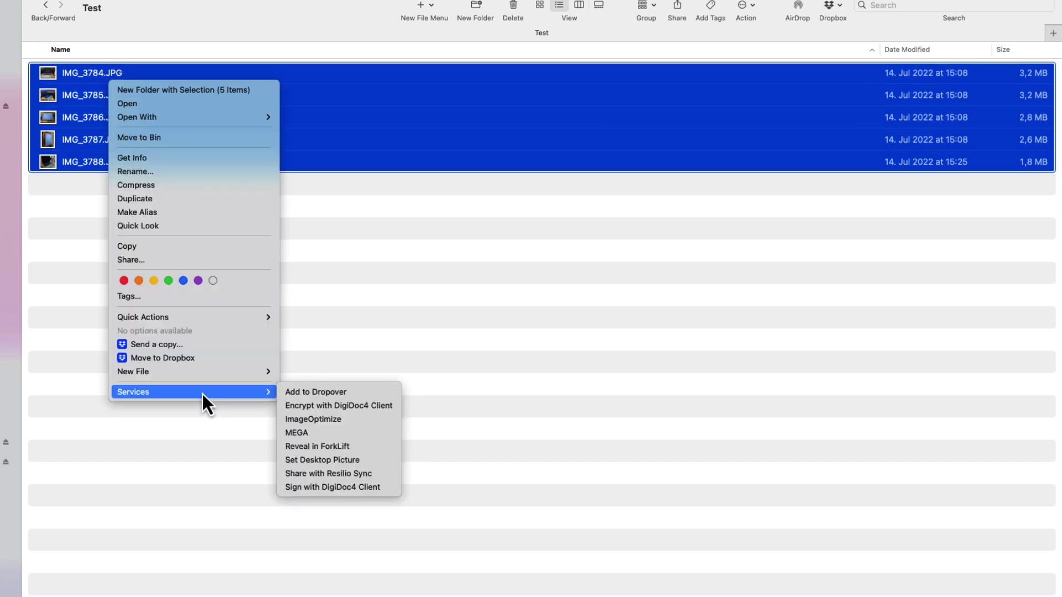
pyautogui.click(332, 422)
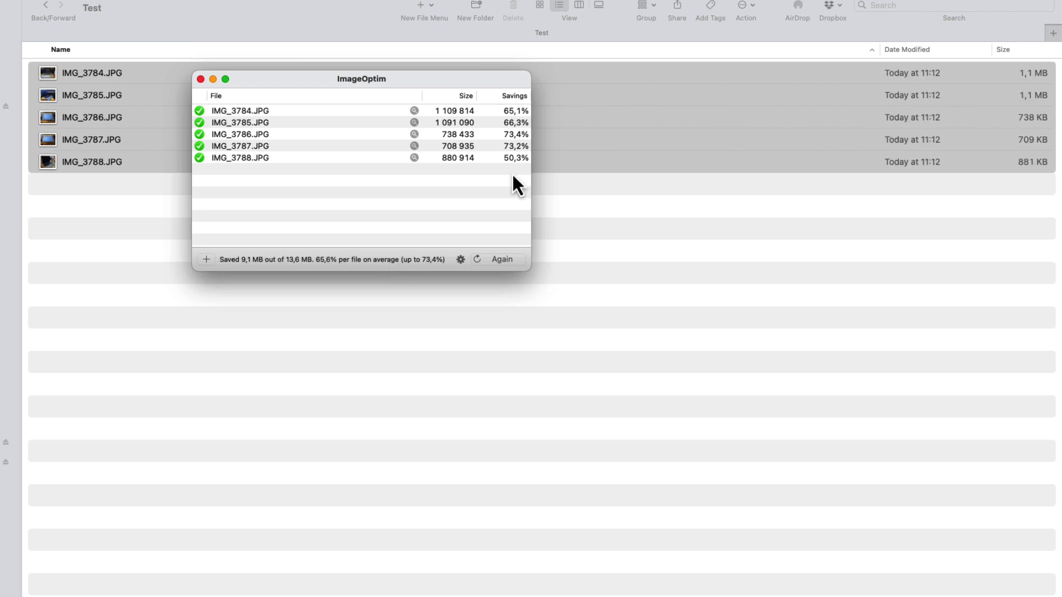
# Review ImageOptim's Quality, Optimisation level and General preferences, then close ImageOptim.
pyautogui.click(460, 259)
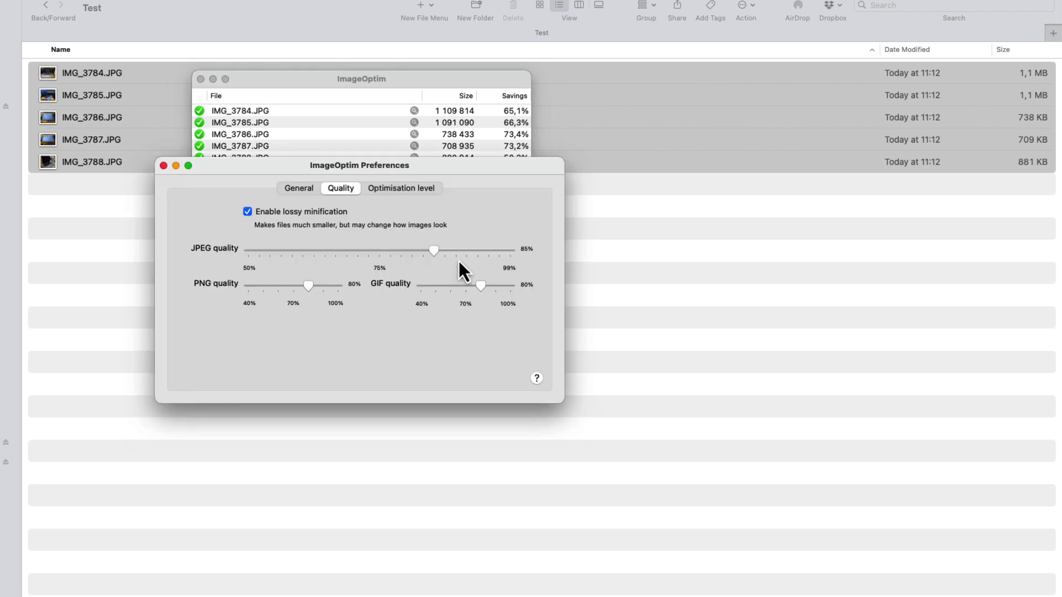
pyautogui.click(412, 189)
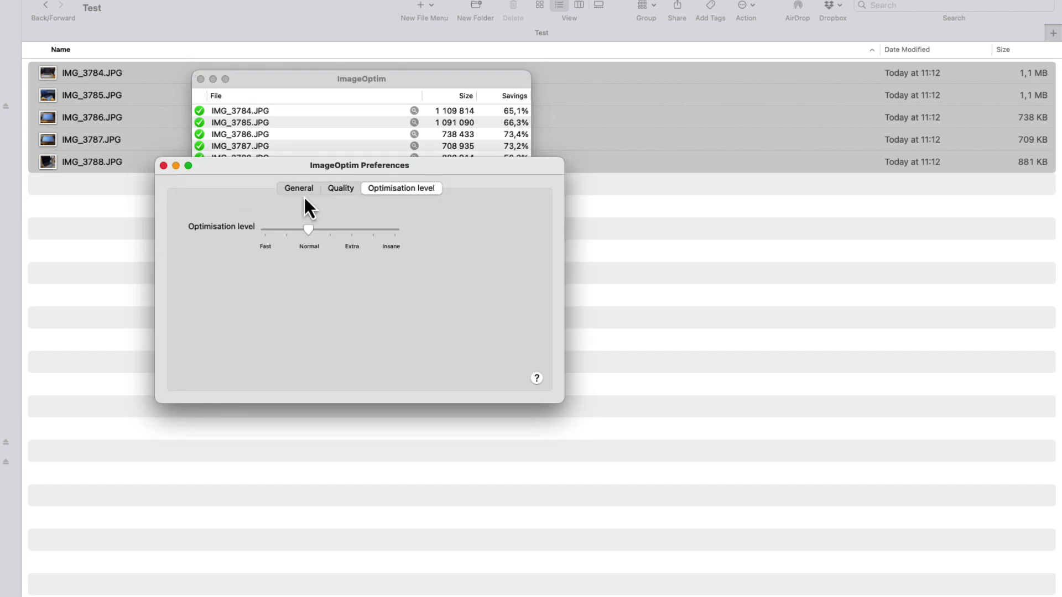
pyautogui.click(300, 191)
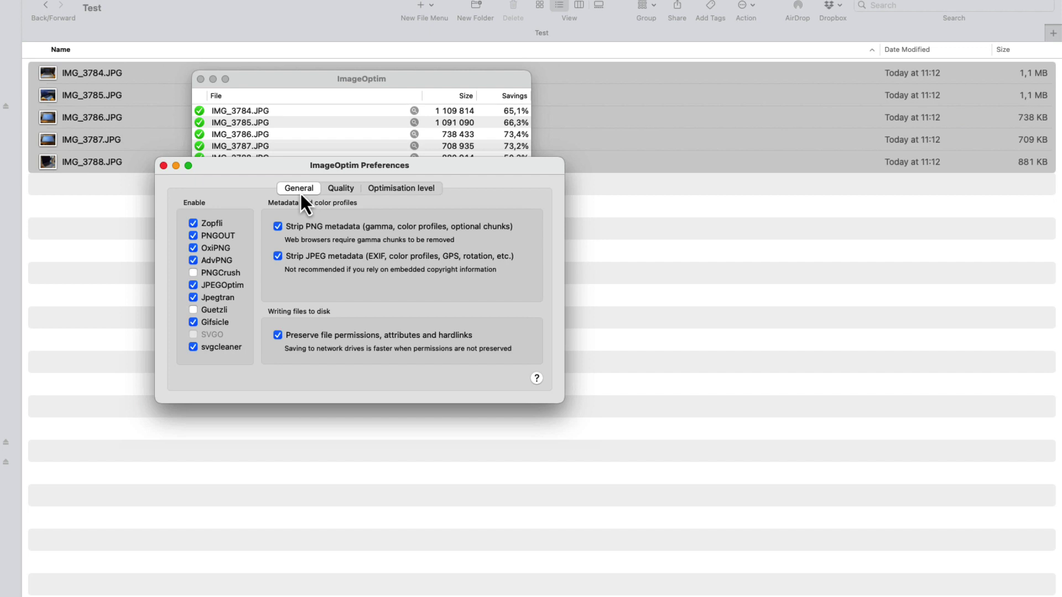
pyautogui.click(164, 166)
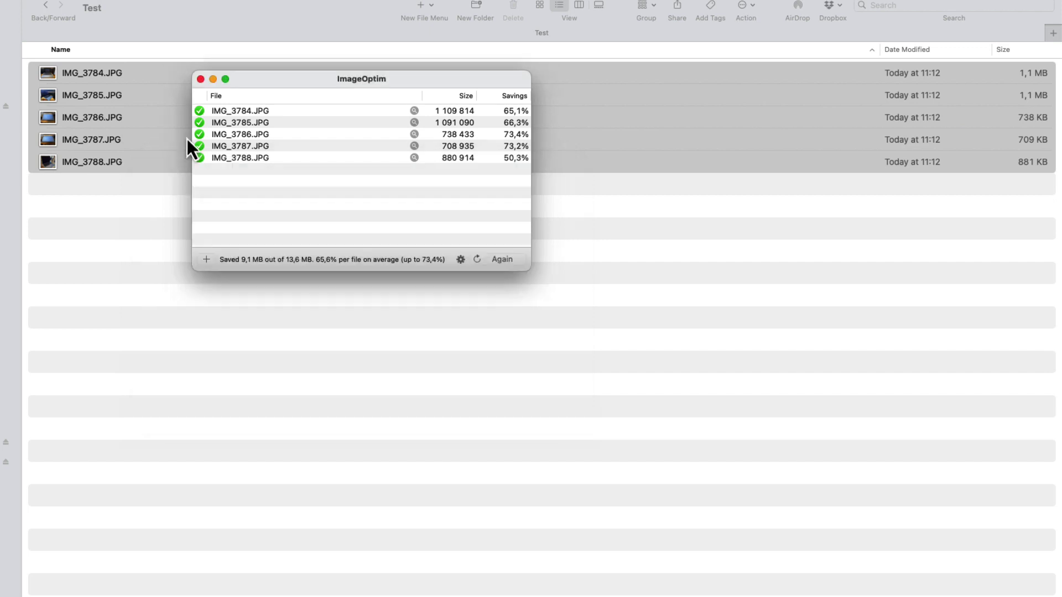
pyautogui.click(201, 80)
pyautogui.click(227, 246)
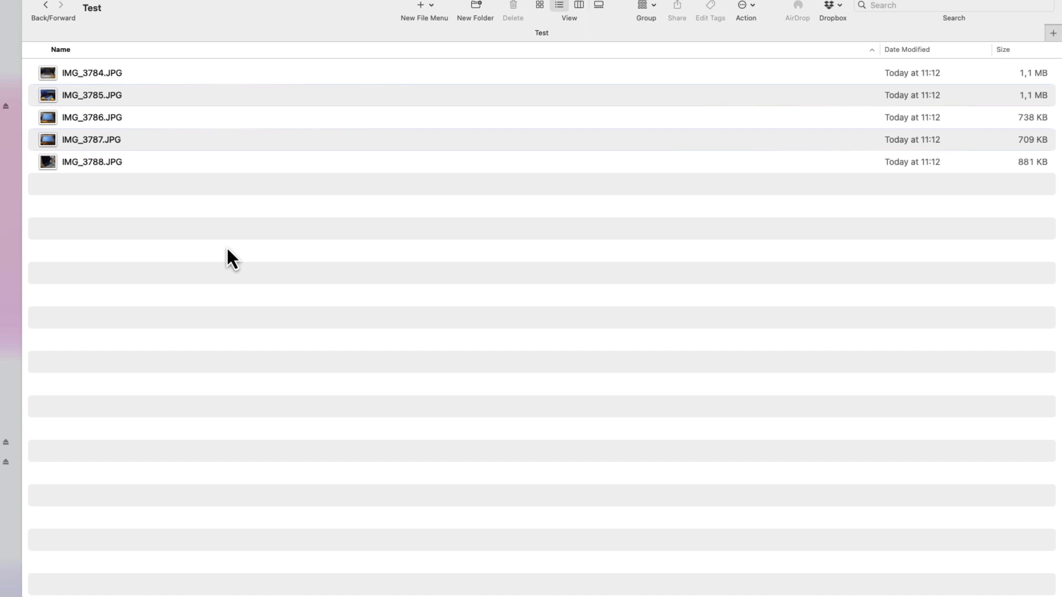
# Convert IMG_3788.JPG to PNG at Actual Size with Quick Actions > Convert Image.
pyautogui.click(145, 166)
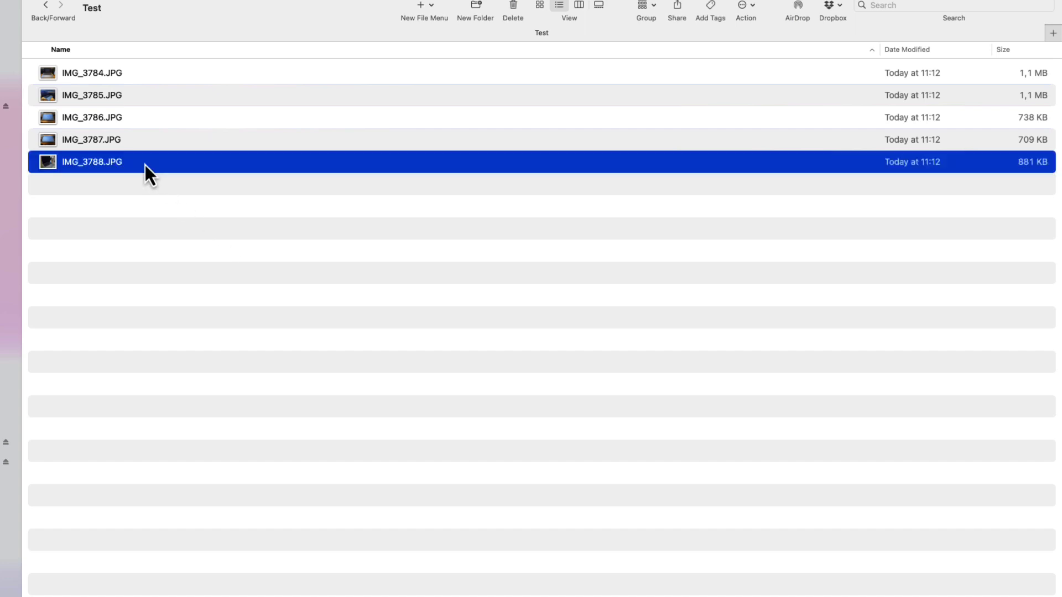
pyautogui.rightClick(138, 164)
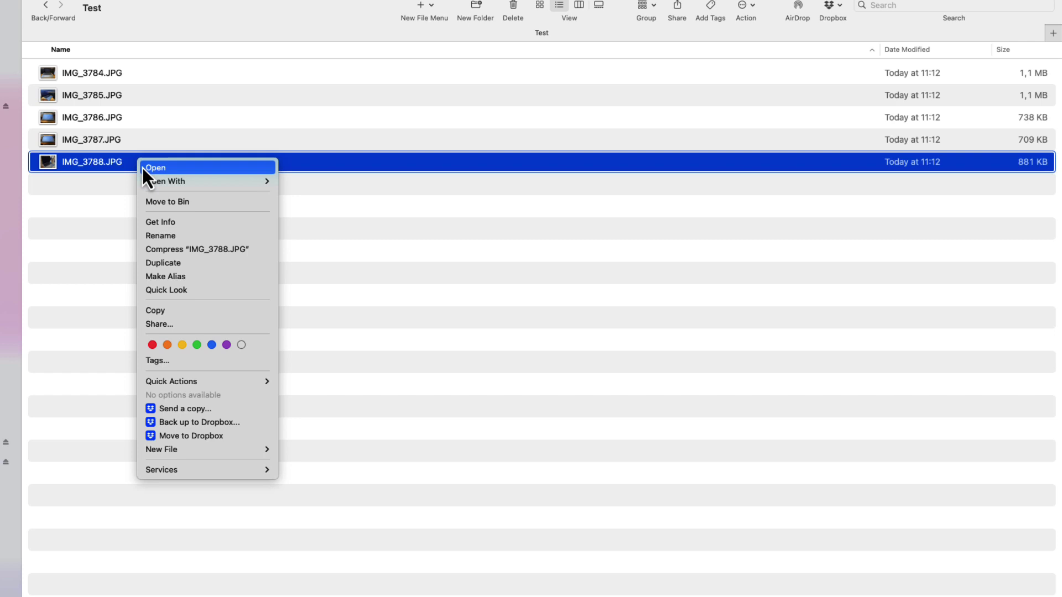
pyautogui.moveTo(211, 381)
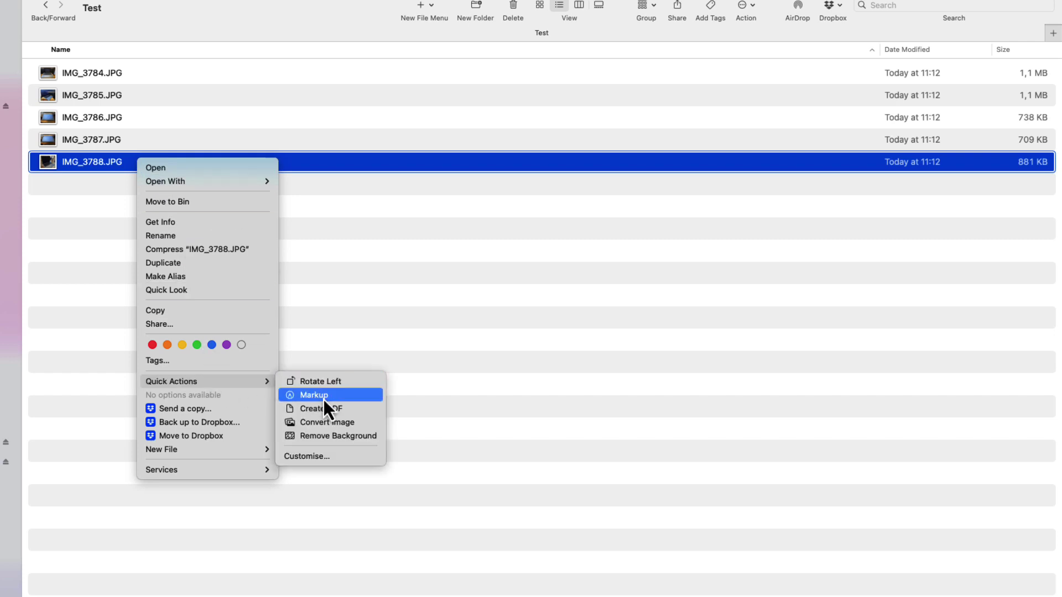
pyautogui.click(327, 425)
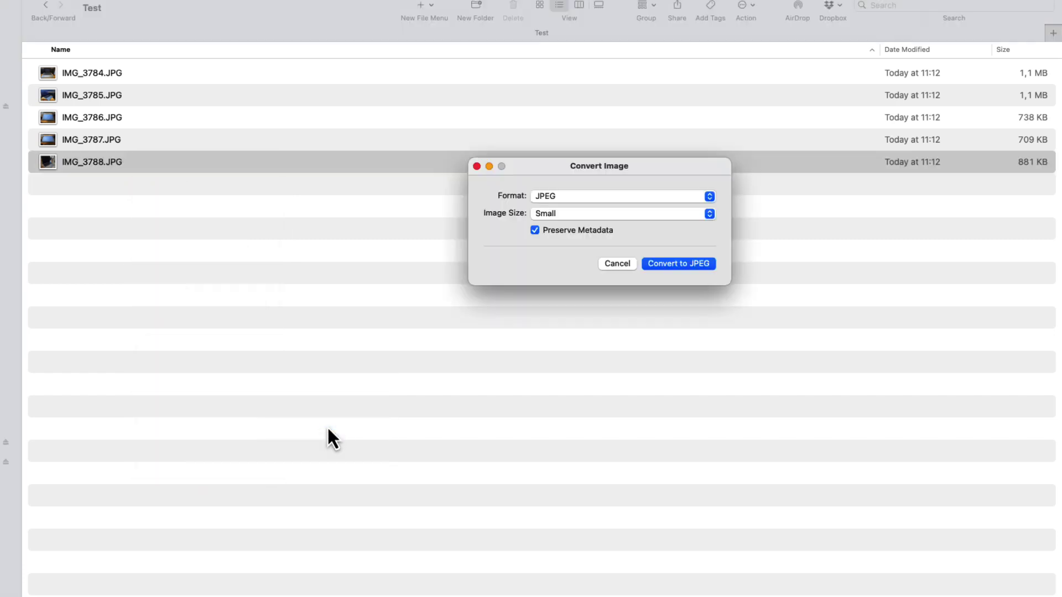
pyautogui.click(571, 197)
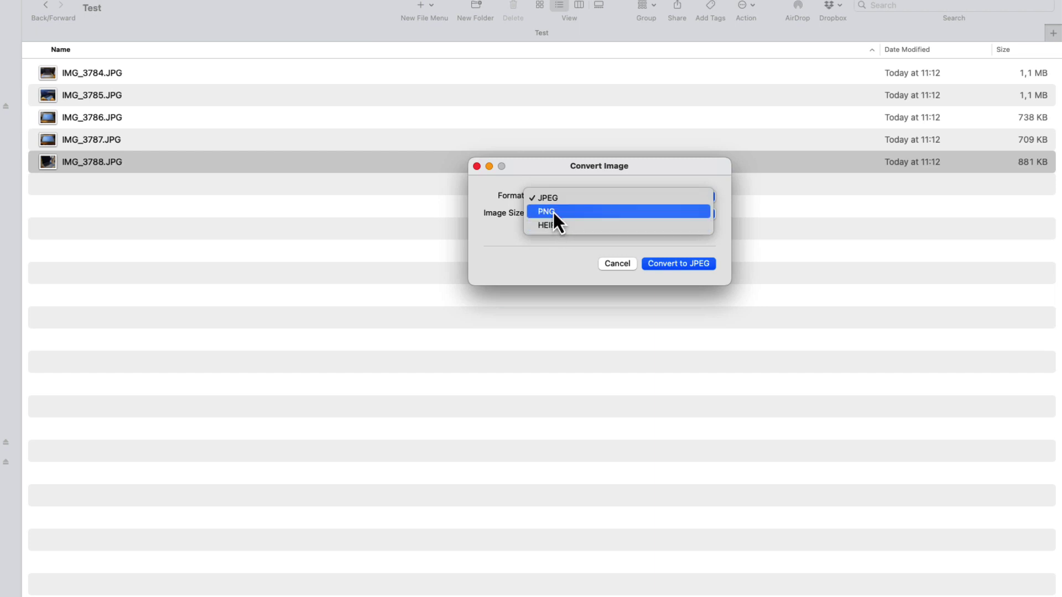
pyautogui.click(553, 212)
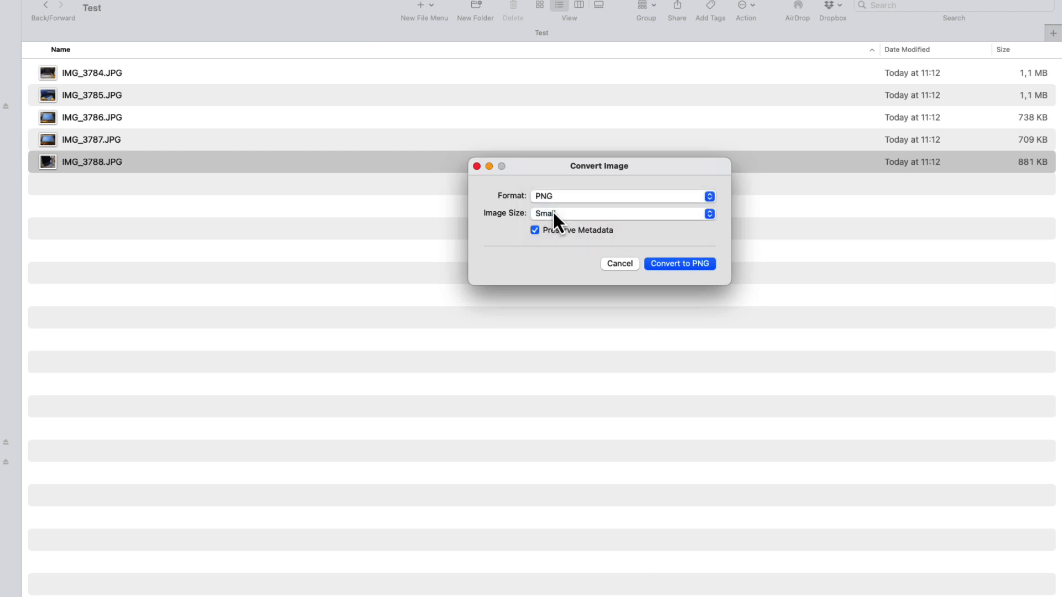
pyautogui.click(586, 213)
pyautogui.click(566, 257)
pyautogui.click(678, 264)
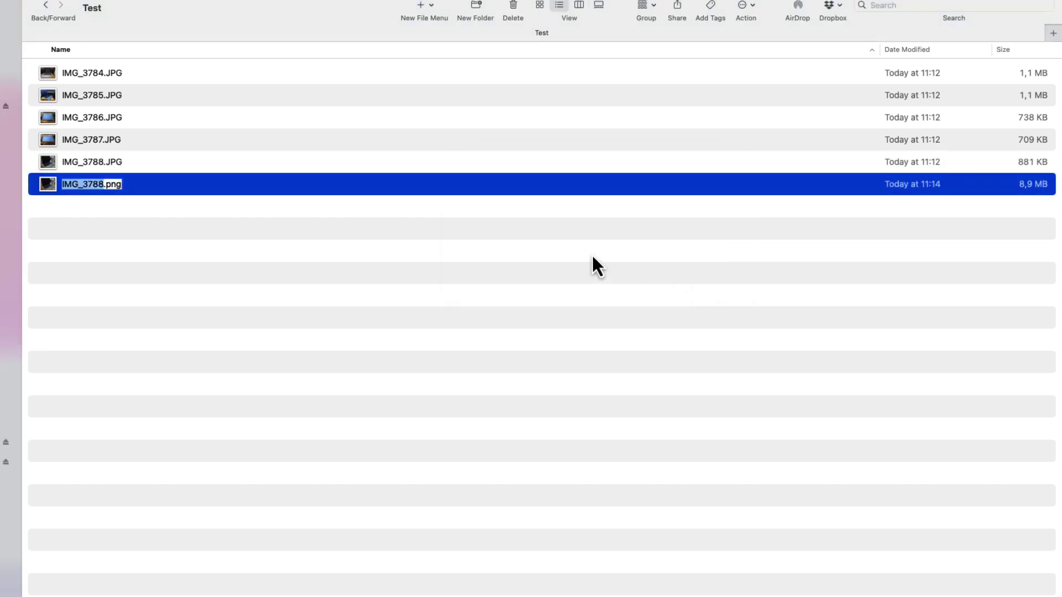
pyautogui.press('Return')
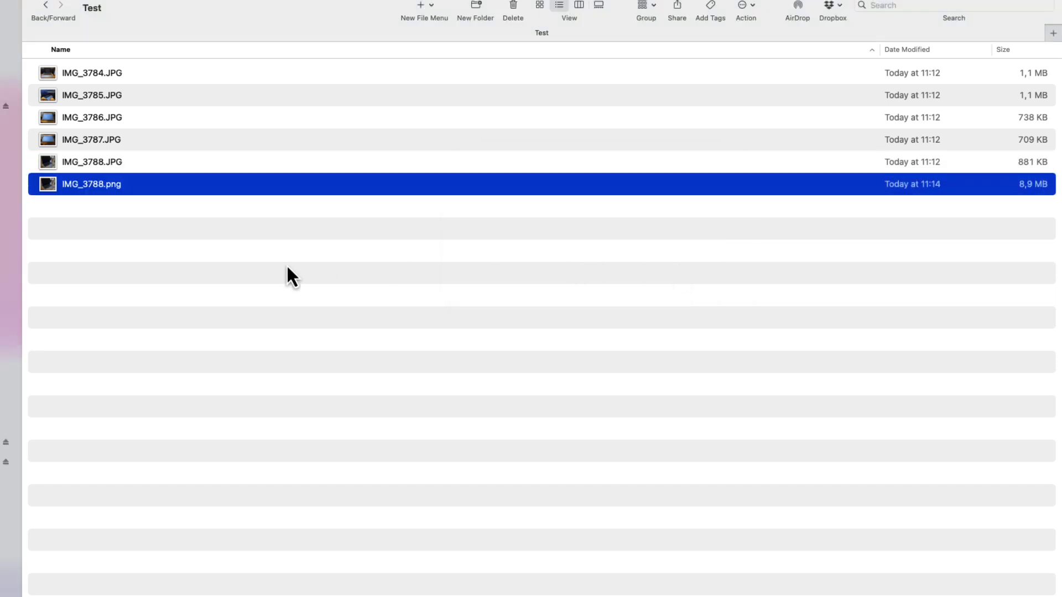
# Compare the new 8,9 MB IMG_3788.png against the original IMG_3788.JPG.
pyautogui.click(135, 199)
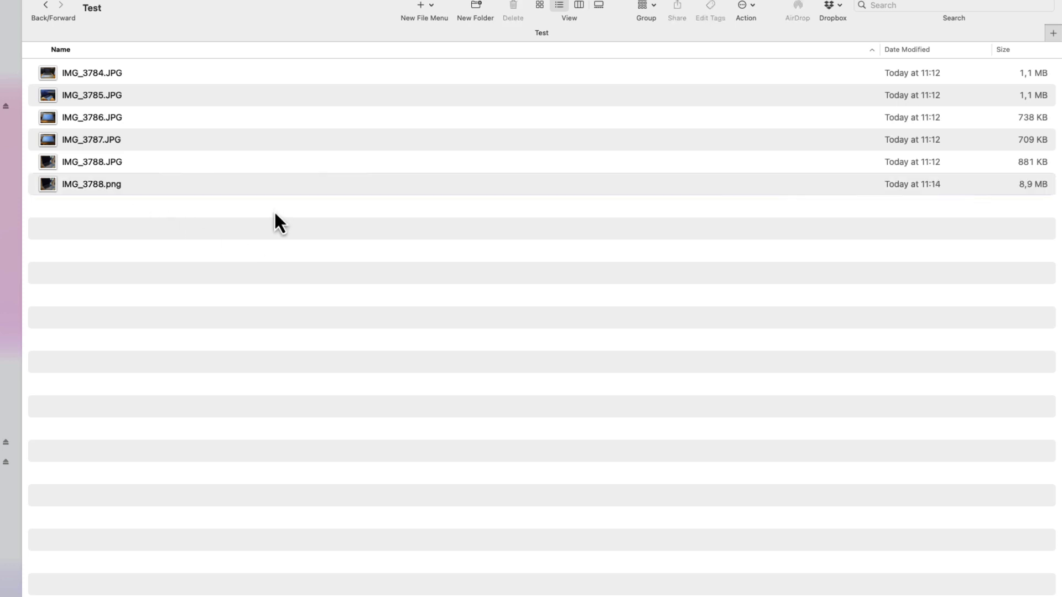
pyautogui.click(170, 190)
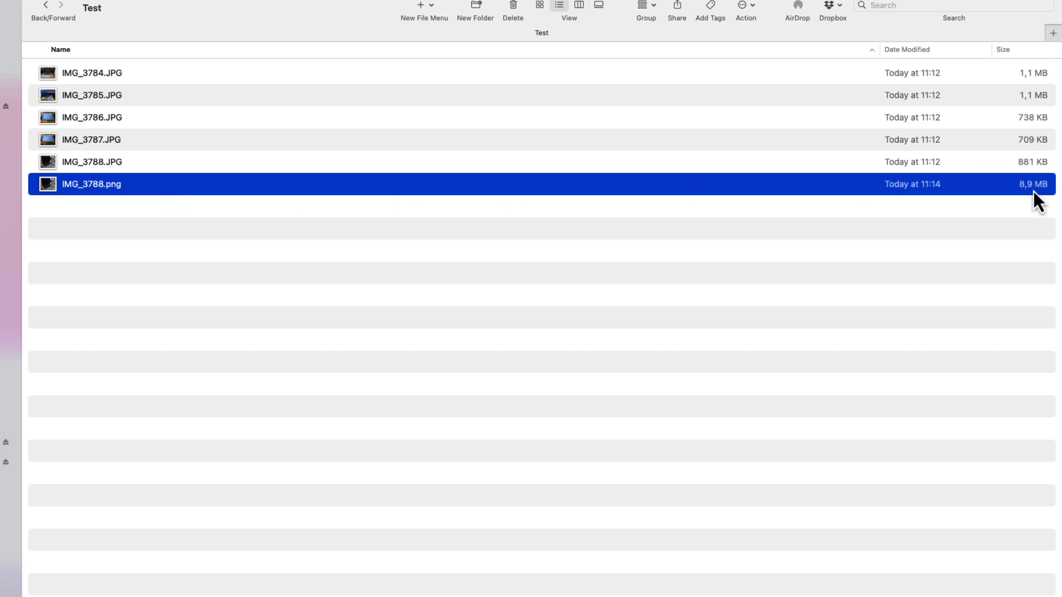
pyautogui.click(132, 162)
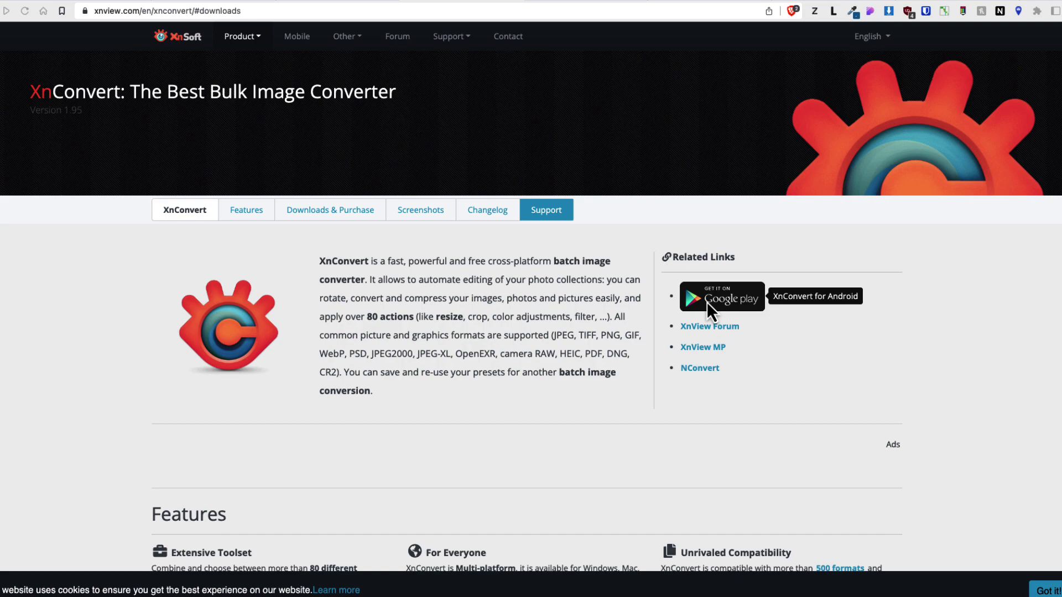
pyautogui.scroll(-7, 127, 349)
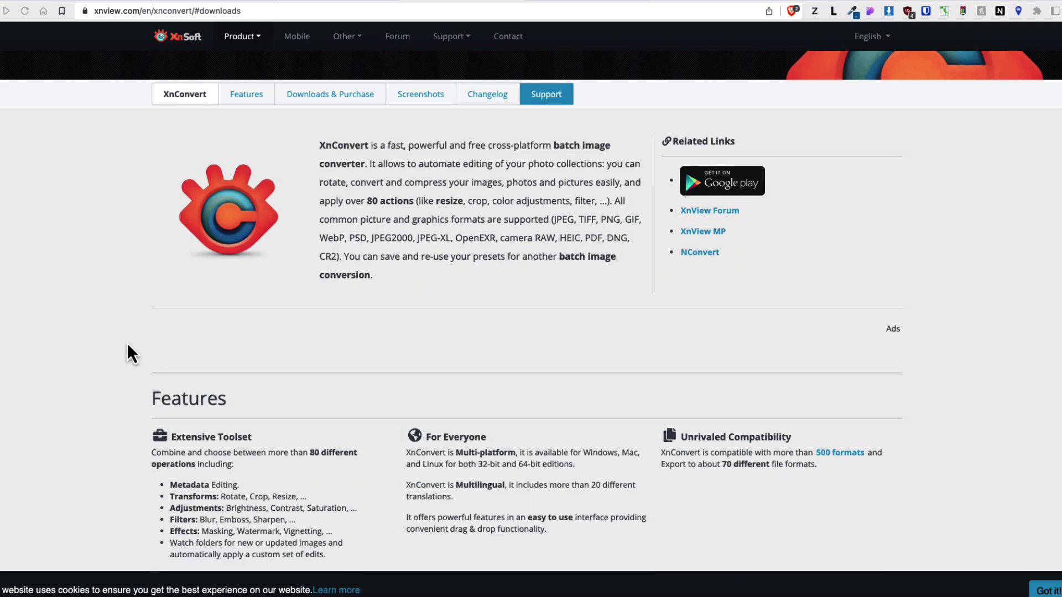
pyautogui.scroll(-7, 127, 344)
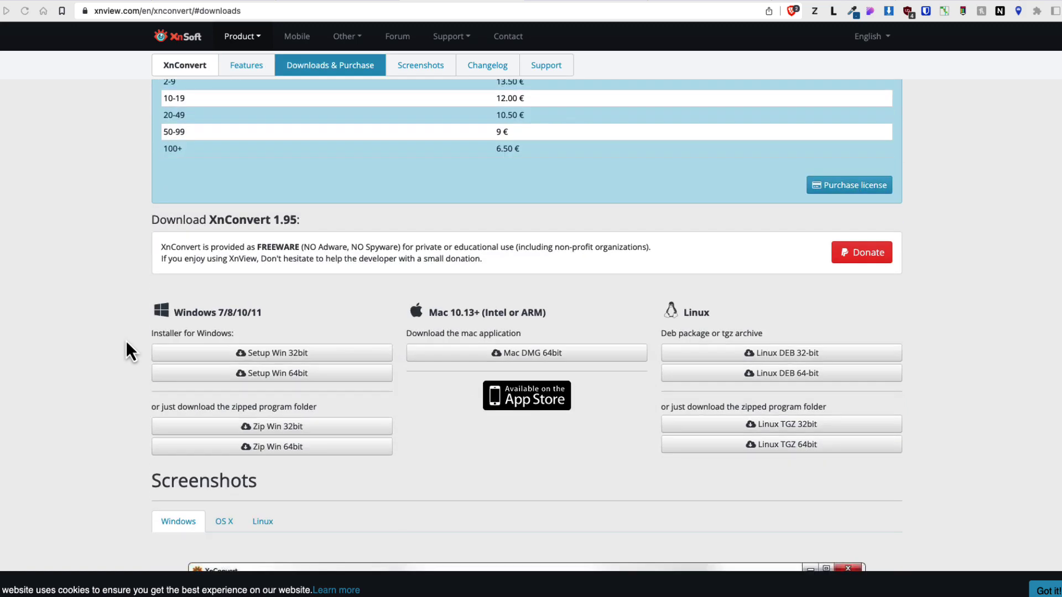
pyautogui.scroll(14, 125, 340)
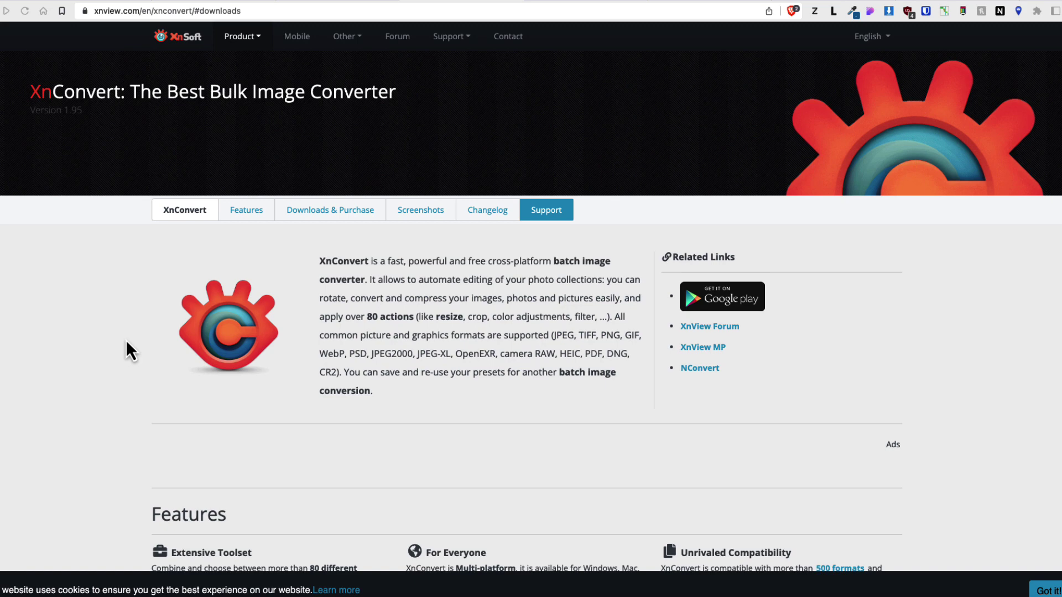
pyautogui.press('super+space')
pyautogui.write('xn')
# Launch XnConvert, add the six Test images, and keep the Resize width at 1024.
pyautogui.press('Return')
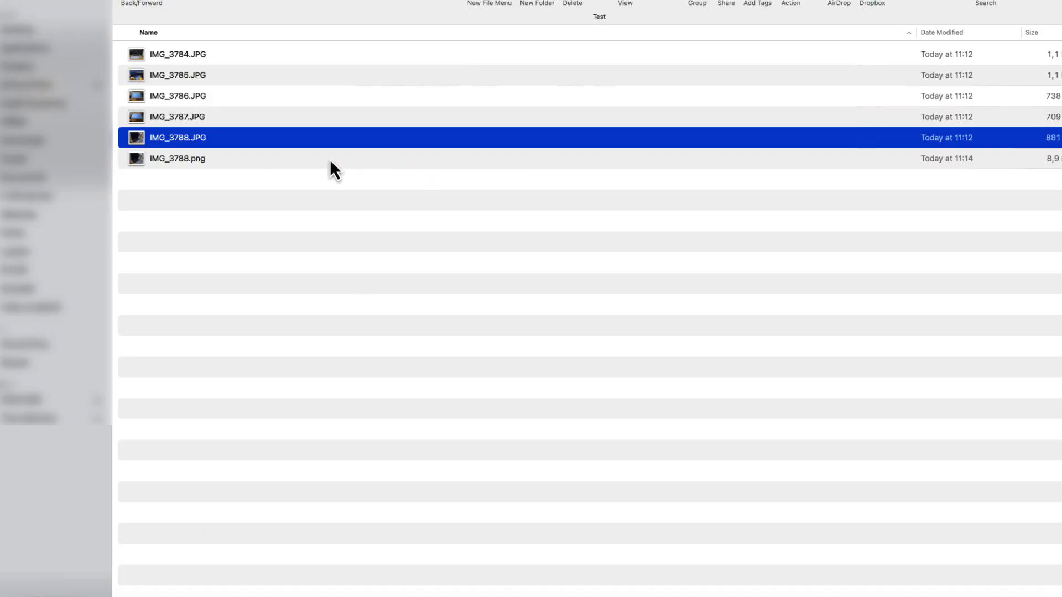
pyautogui.moveTo(309, 207); pyautogui.dragTo(229, 65)
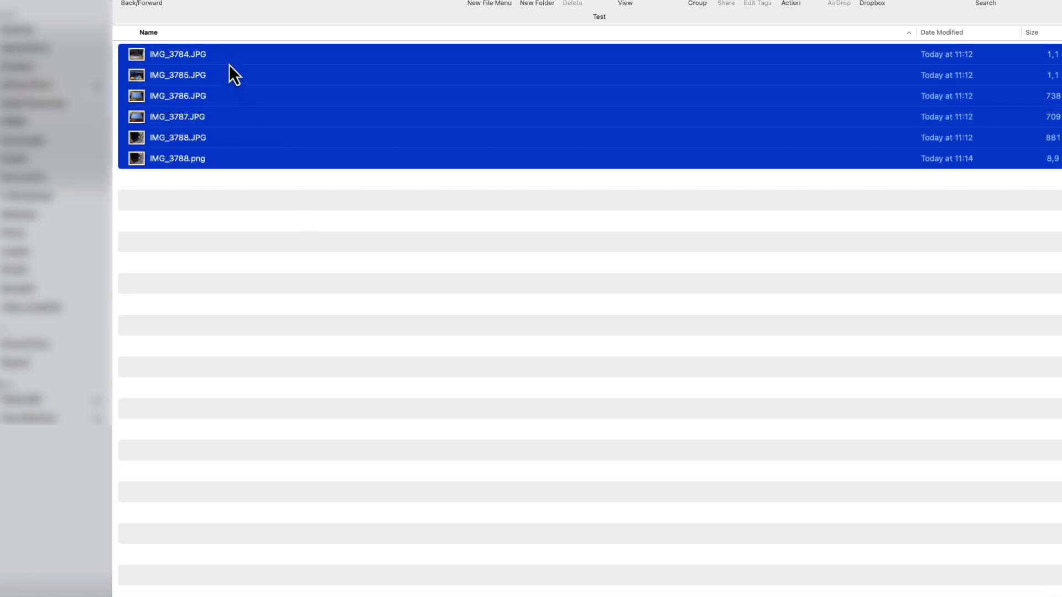
pyautogui.click(416, 296)
pyautogui.click(439, 84)
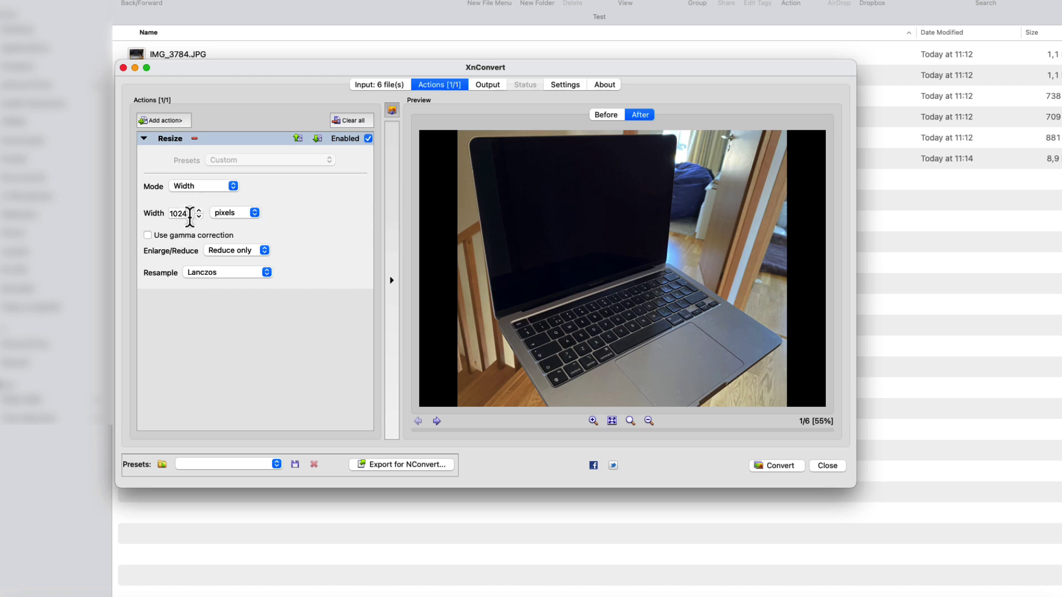
pyautogui.click(187, 214)
pyautogui.click(286, 198)
pyautogui.click(164, 121)
pyautogui.moveTo(229, 129)
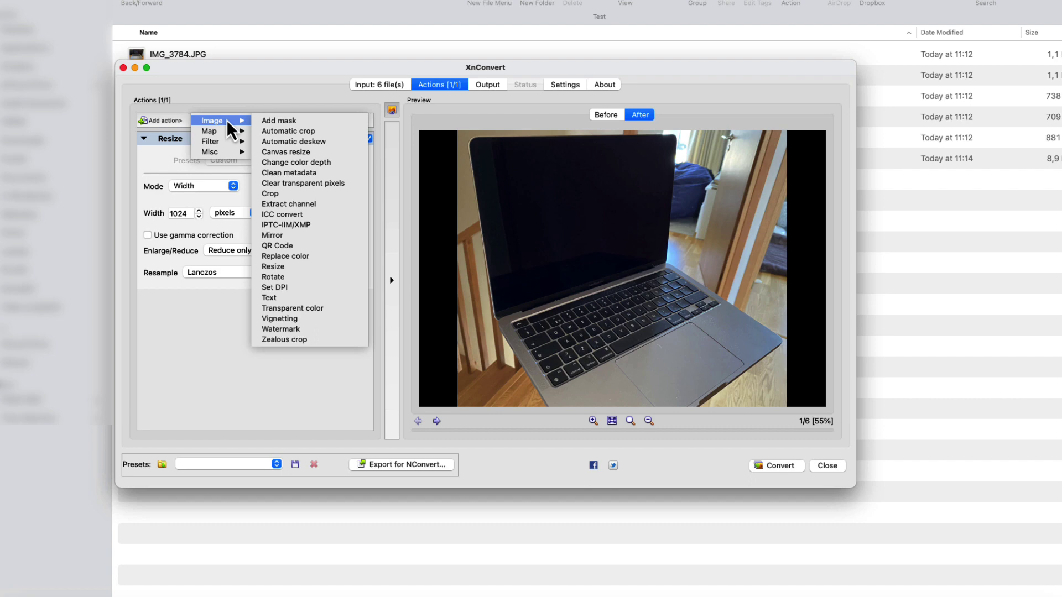
pyautogui.click(246, 102)
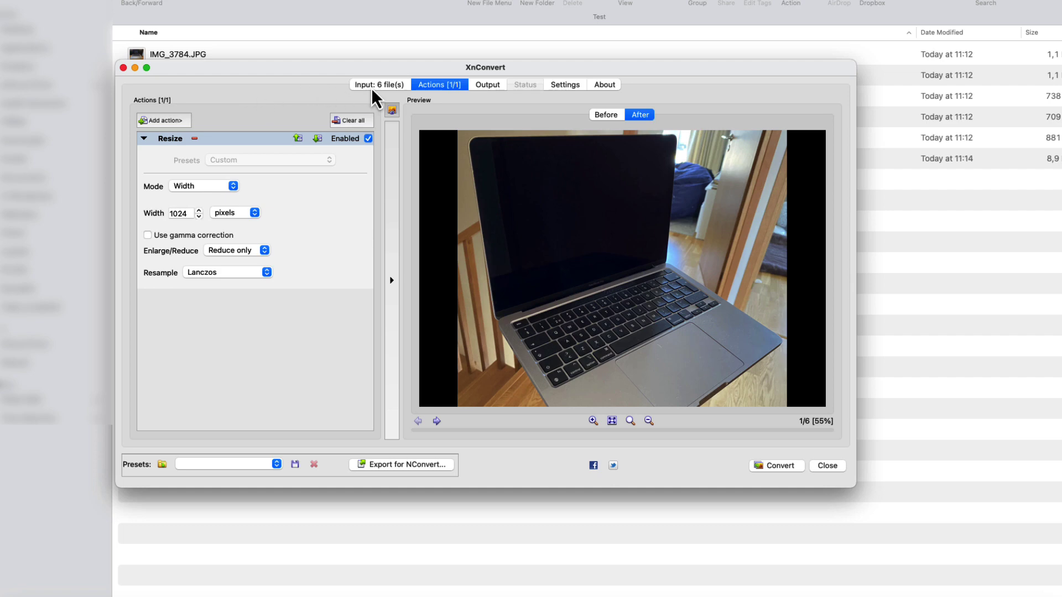
# Set output to JPEG in a Test/Converted folder and run the batch conversion.
pyautogui.click(488, 84)
pyautogui.click(720, 177)
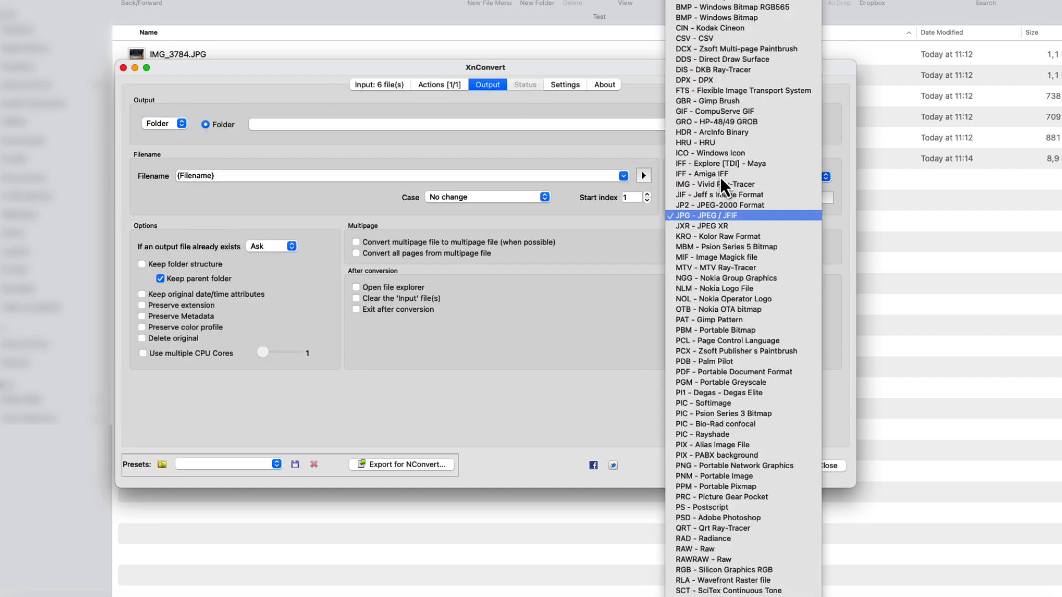
pyautogui.click(719, 216)
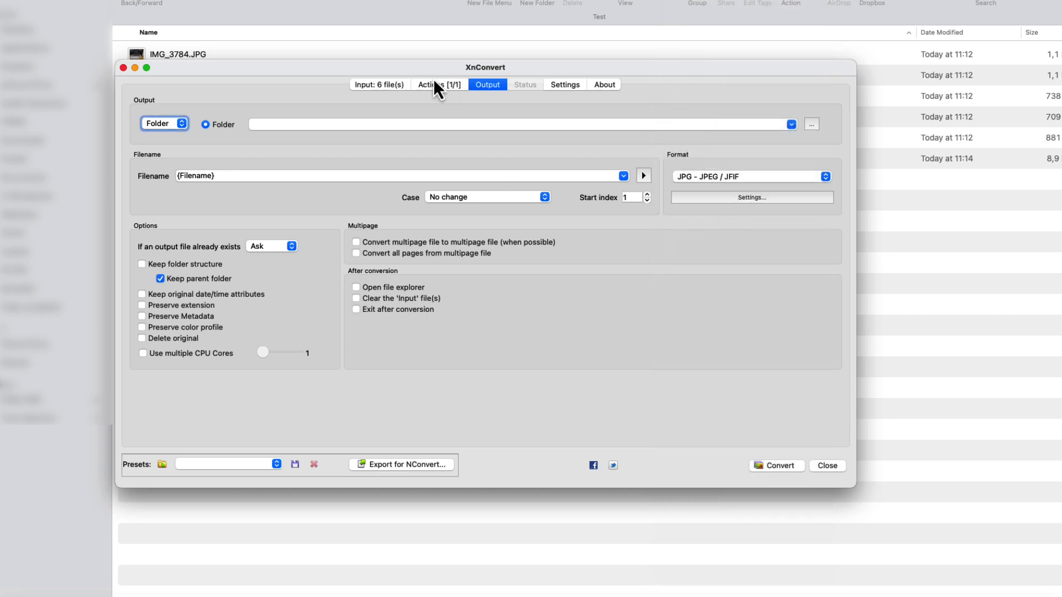
pyautogui.moveTo(433, 79); pyautogui.dragTo(642, 94)
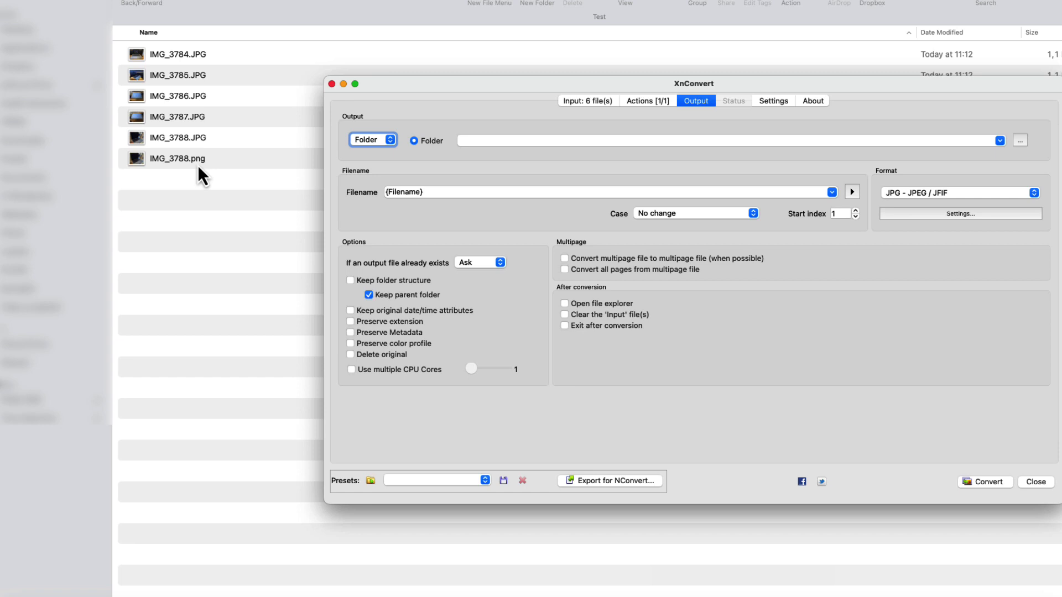
pyautogui.moveTo(509, 88); pyautogui.dragTo(353, 85)
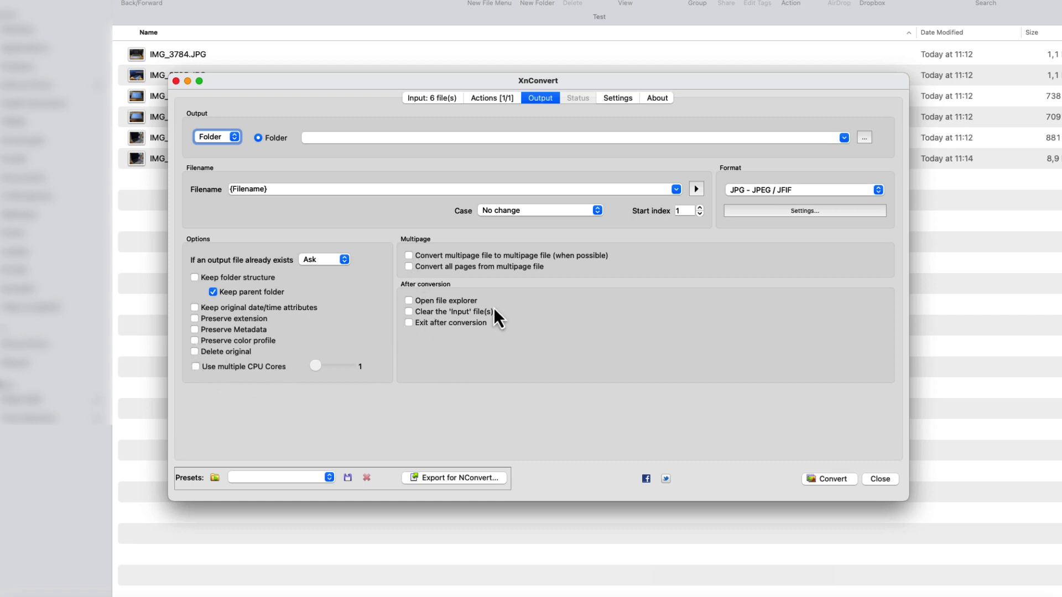
pyautogui.click(865, 137)
pyautogui.click(443, 169)
pyautogui.click(730, 314)
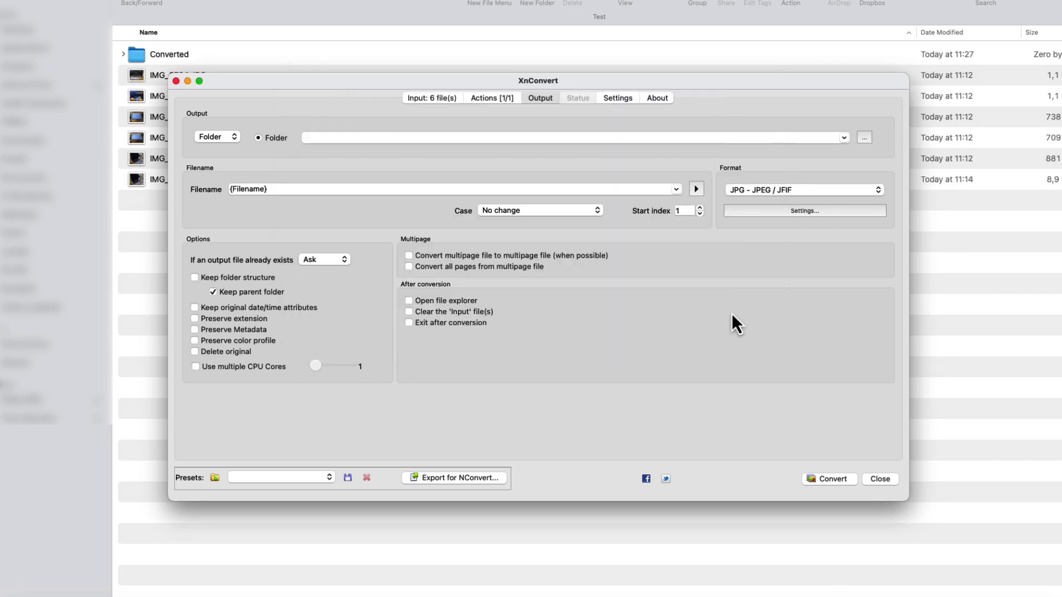
pyautogui.click(820, 479)
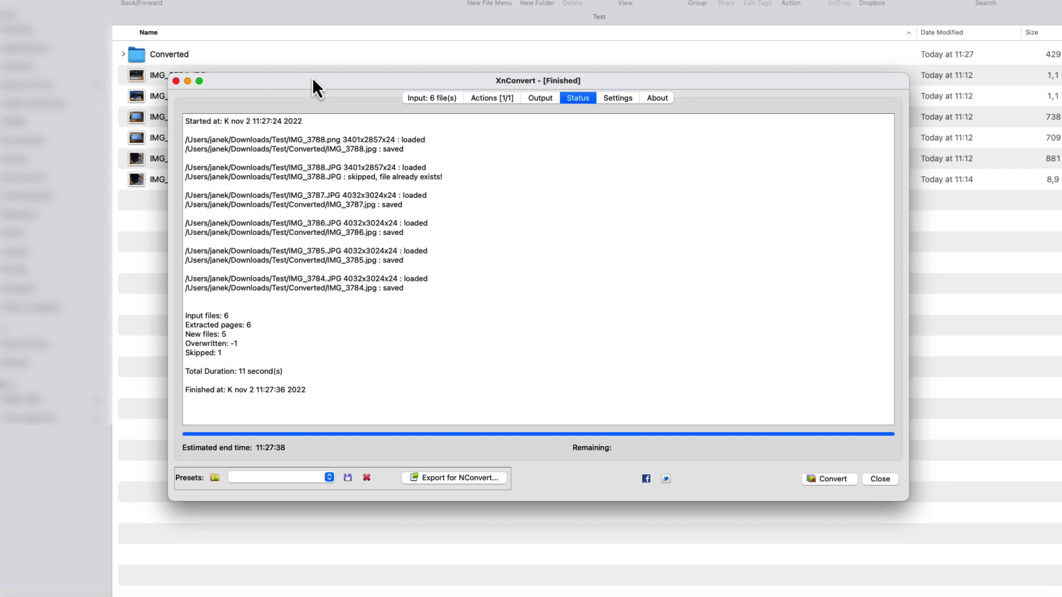
# Open the Converted folder and compare the five JPGs' sizes of 69–105 KB.
pyautogui.doubleClick(178, 60)
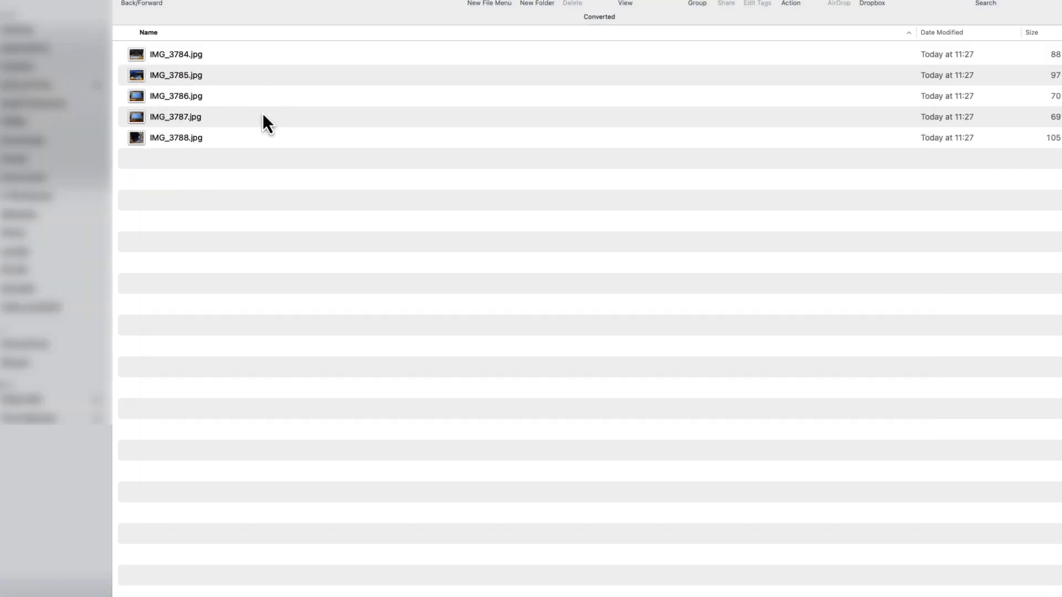
pyautogui.moveTo(308, 182); pyautogui.dragTo(210, 64)
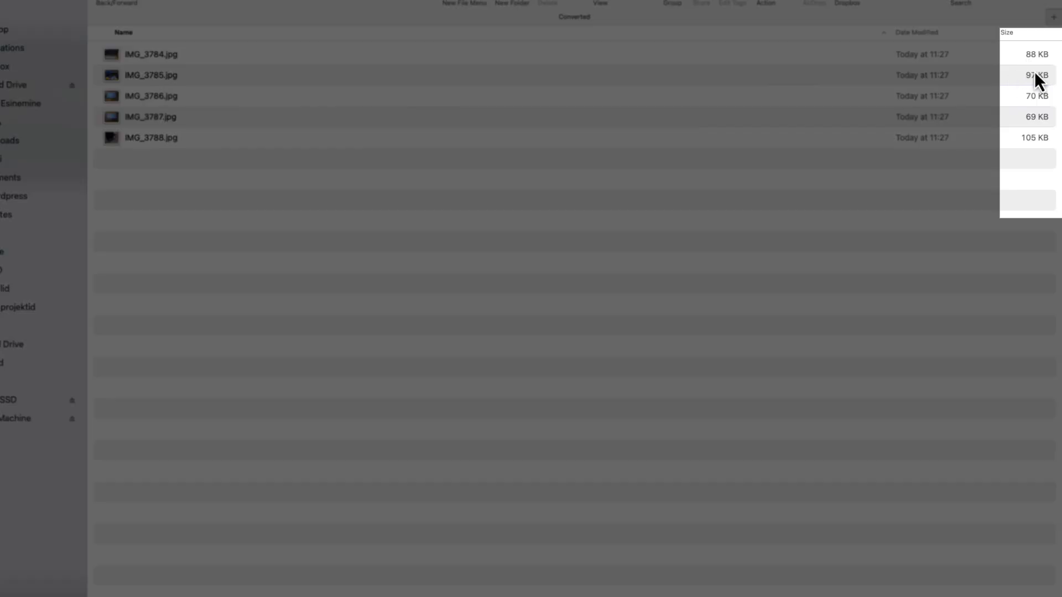
pyautogui.click(260, 139)
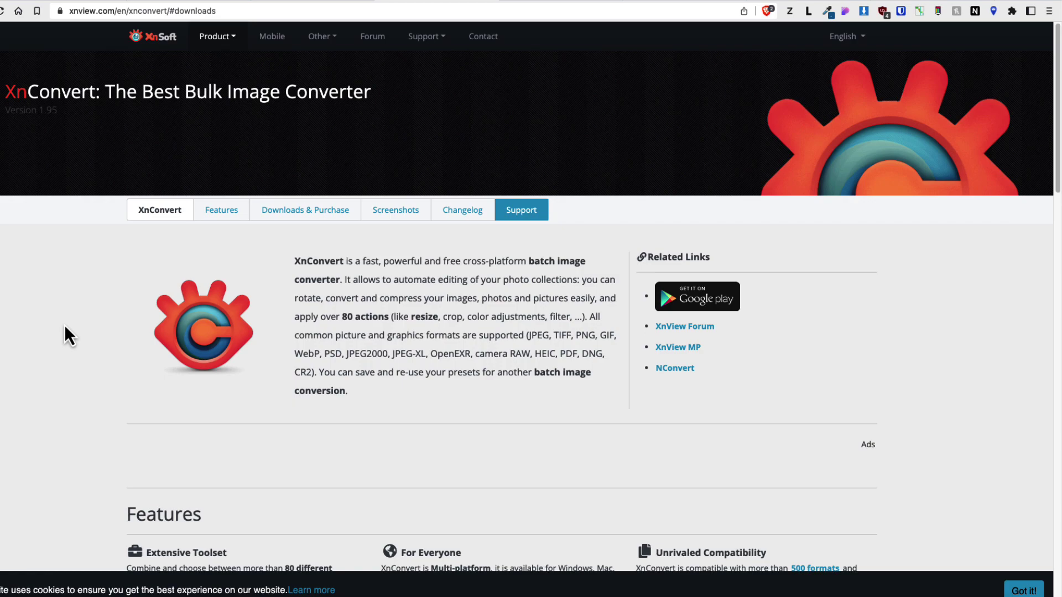
# Switch to the cleanshot.com tab and open CleanShot's menu-bar capture options.
pyautogui.click(577, 3)
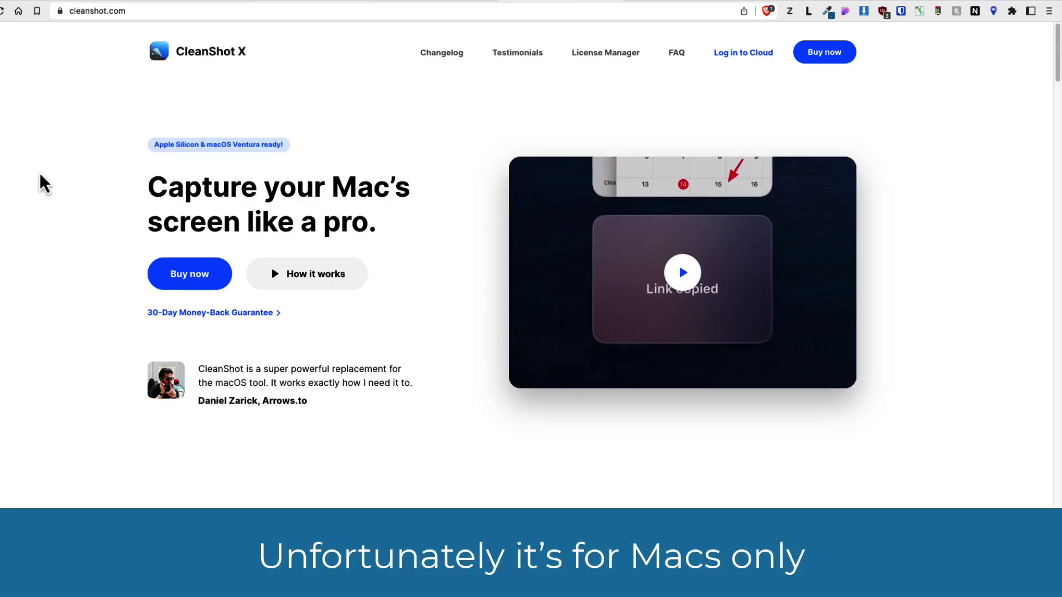
pyautogui.click(686, 1)
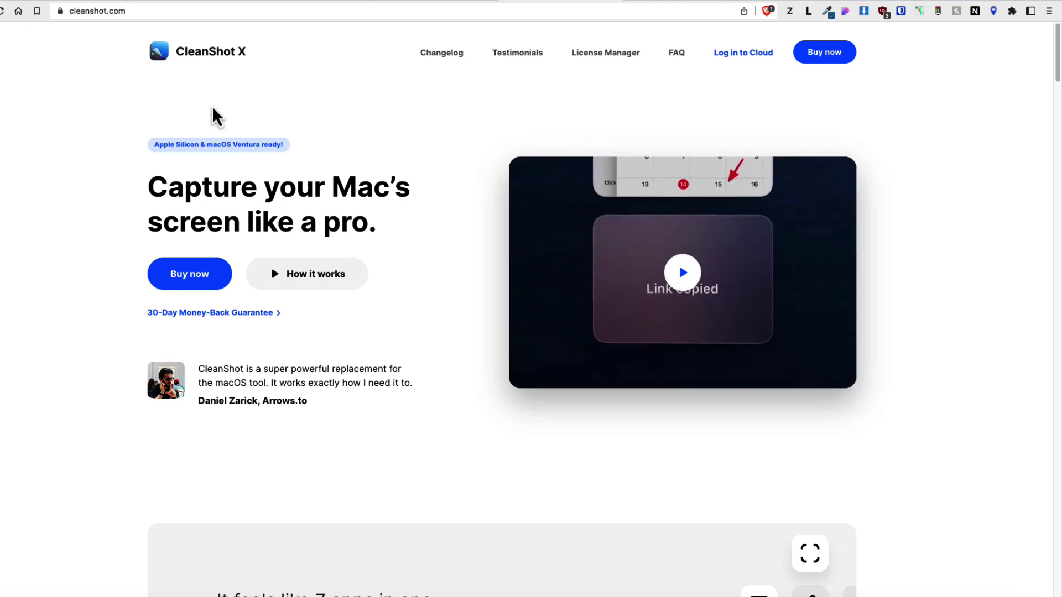
# Capture the whole web page and mark Changelog with an arrow and badge 1.
pyautogui.press('super+shift+4')
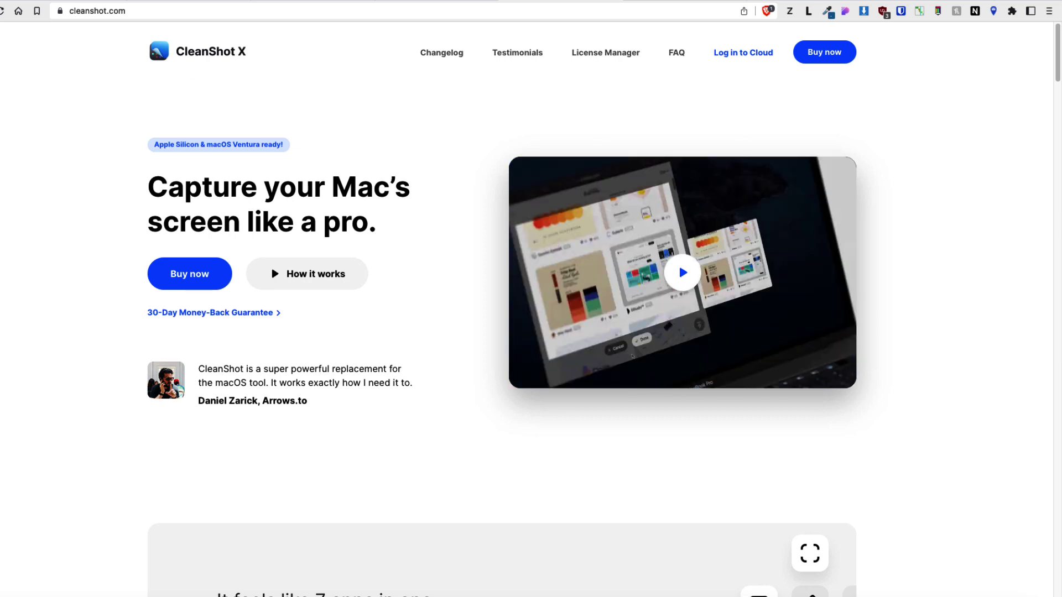
pyautogui.moveTo(2, 22)
pyautogui.mouseDown()
pyautogui.moveTo(791, 237)
pyautogui.moveTo(1007, 541)
pyautogui.moveTo(1030, 591)
pyautogui.mouseUp()
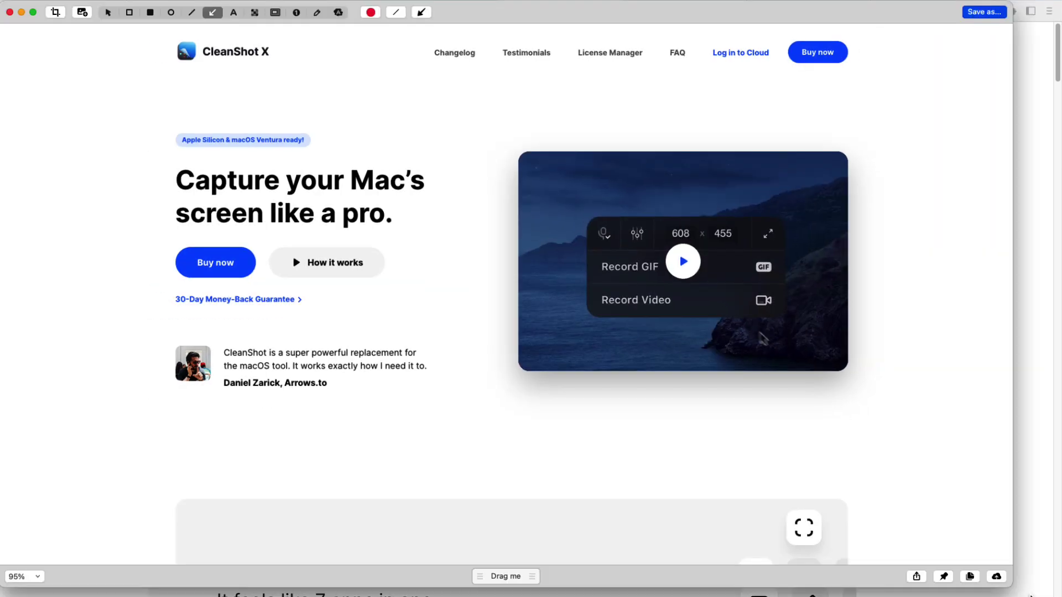
pyautogui.moveTo(320, 106); pyautogui.dragTo(436, 62)
pyautogui.click(297, 13)
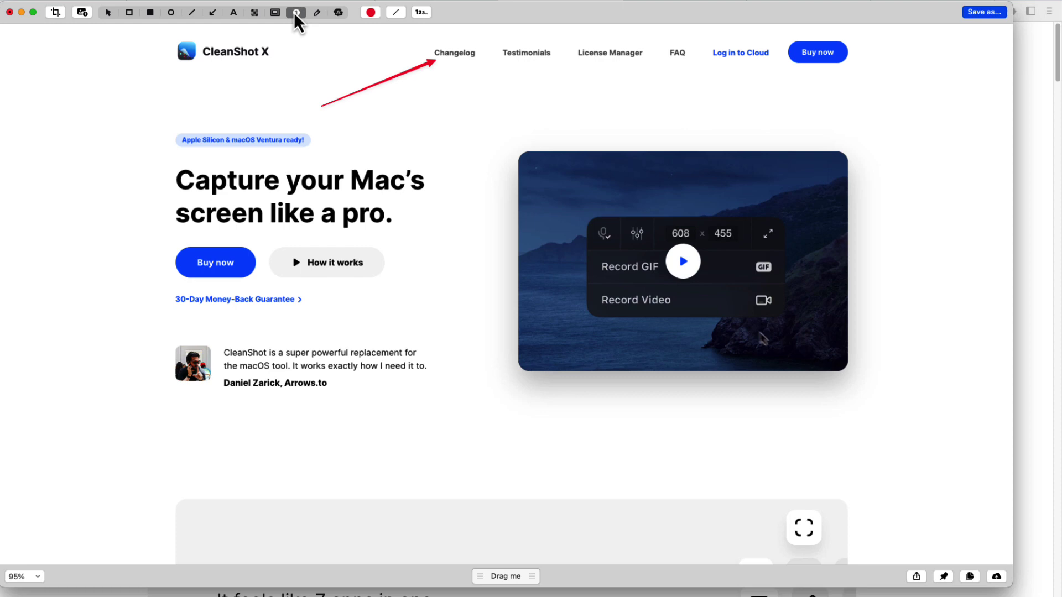
pyautogui.click(313, 108)
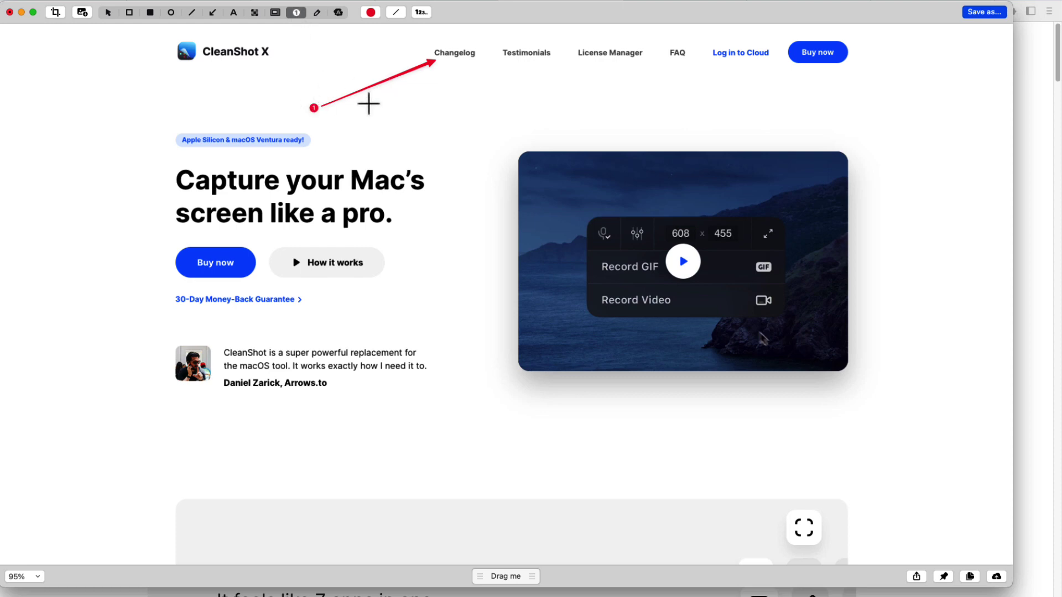
# Enlarge the badges, add badges 2 and 3 with arrows to Log in to Cloud and Buy now.
pyautogui.click(421, 12)
pyautogui.moveTo(475, 128)
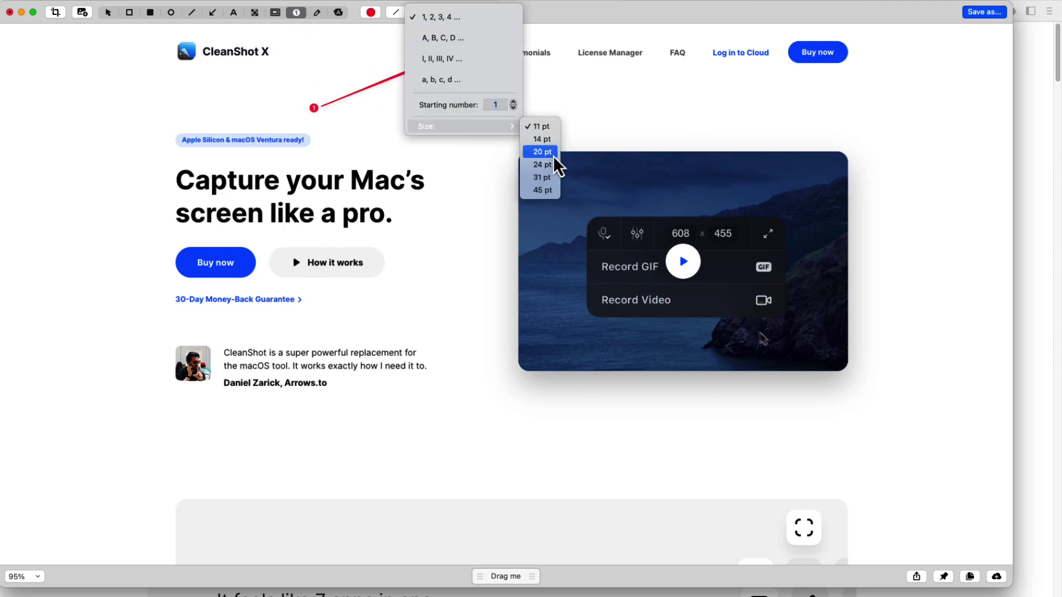
pyautogui.click(543, 184)
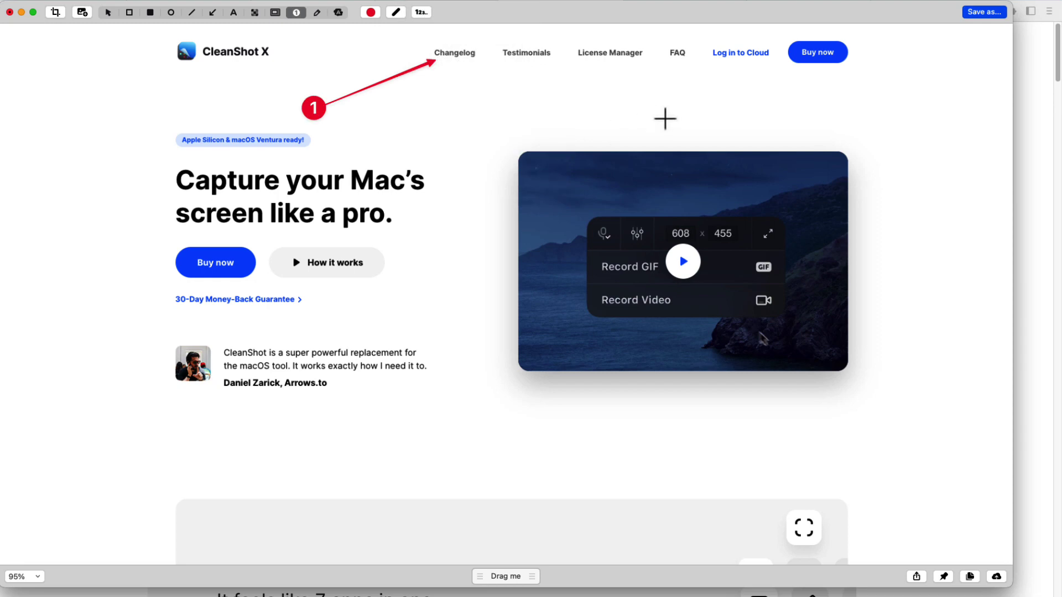
pyautogui.click(848, 125)
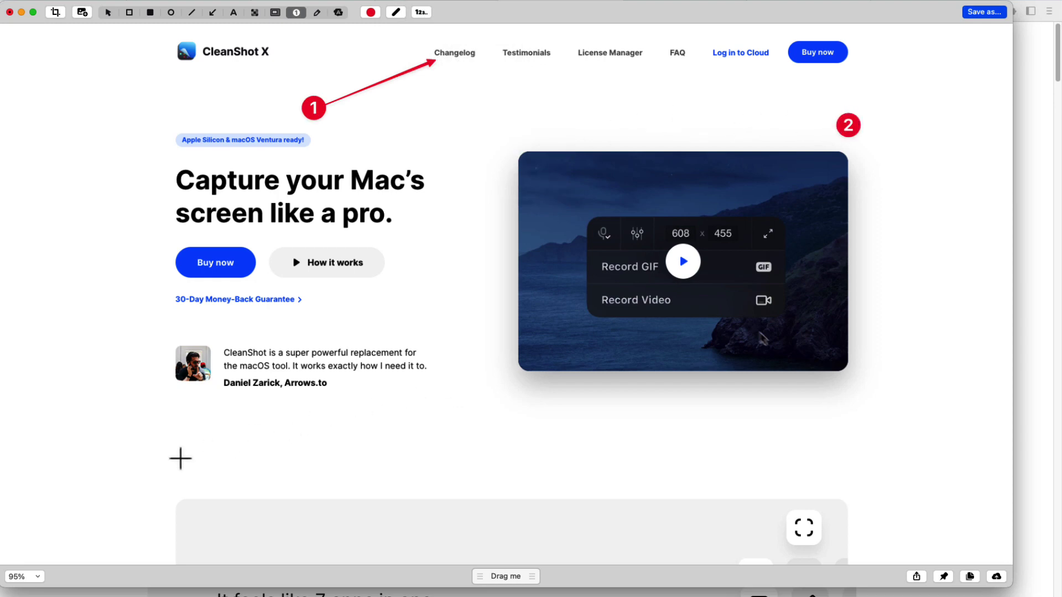
pyautogui.click(109, 325)
pyautogui.press('a')
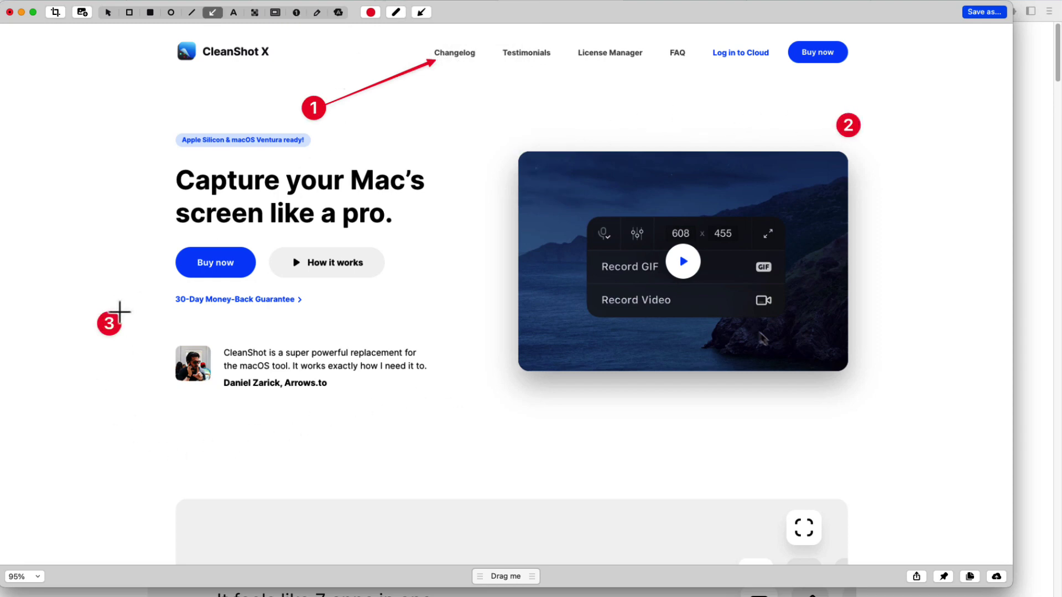
pyautogui.moveTo(118, 312); pyautogui.dragTo(174, 272)
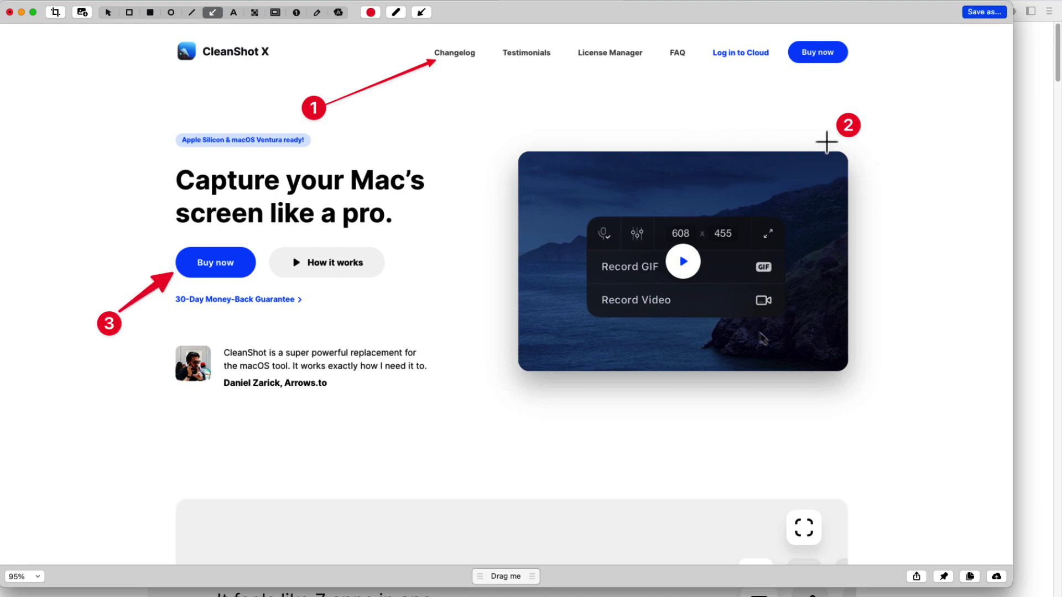
pyautogui.moveTo(828, 123); pyautogui.dragTo(739, 65)
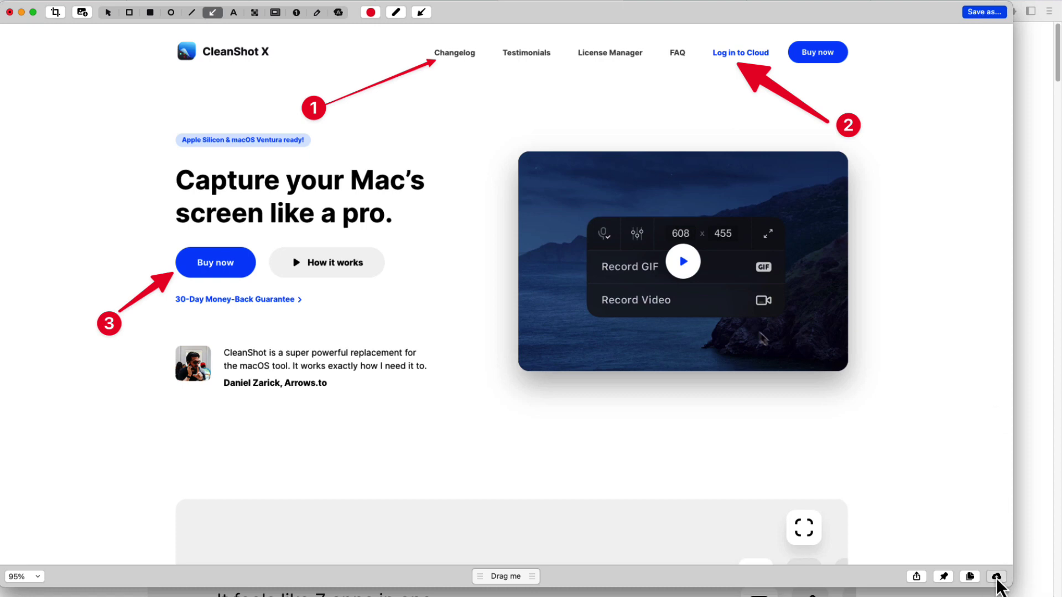
# Upload the annotated screenshot to CleanShot Cloud and open its cln.sh share link, zooming in and out.
pyautogui.click(996, 576)
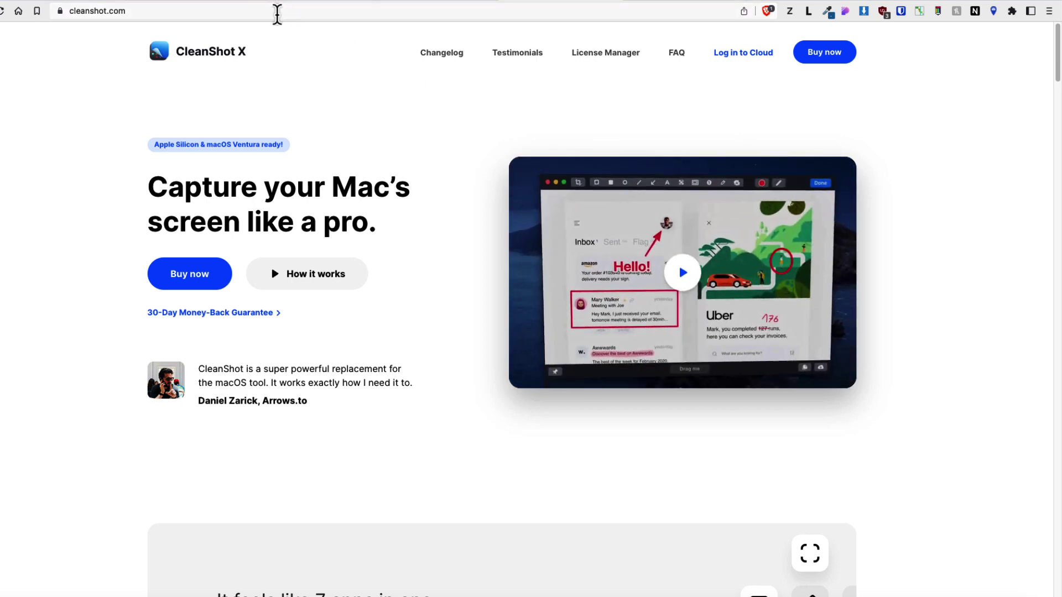
pyautogui.click(277, 15)
pyautogui.write('https://cln.sh/AIAo3s')
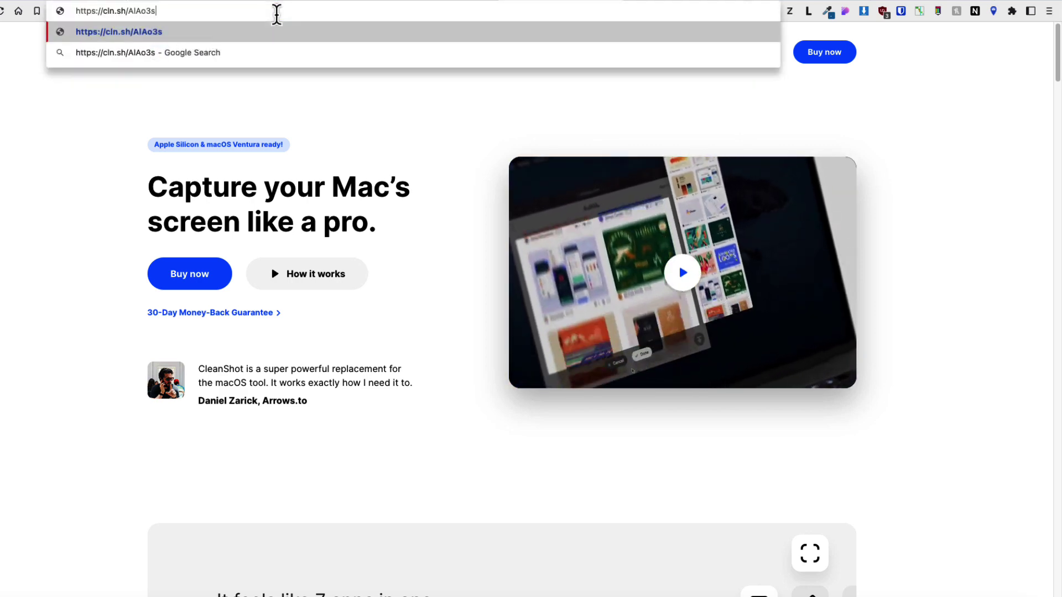
pyautogui.press('Return')
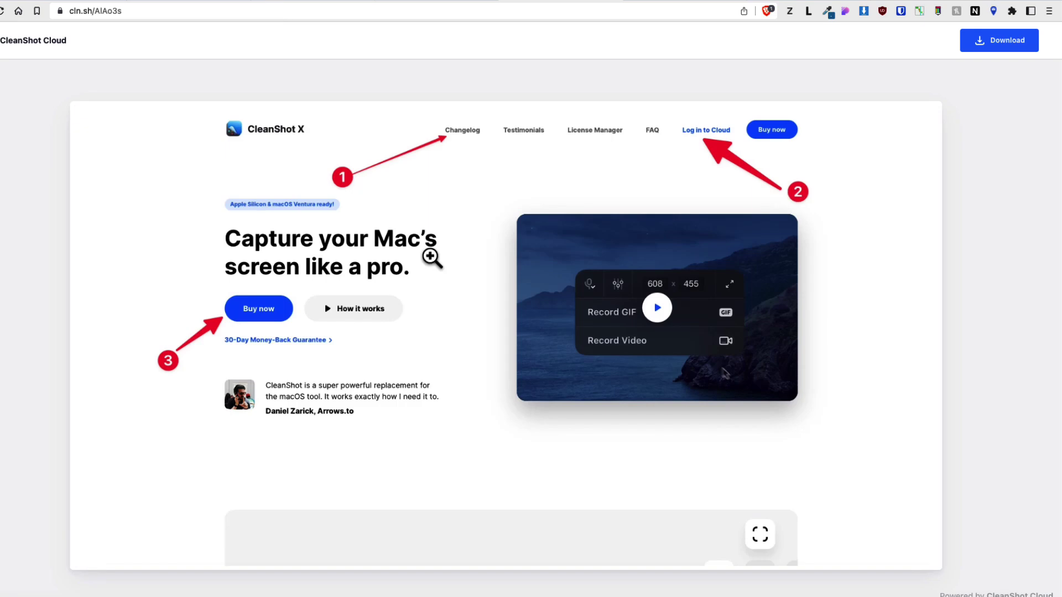
pyautogui.click(432, 257)
pyautogui.click(432, 256)
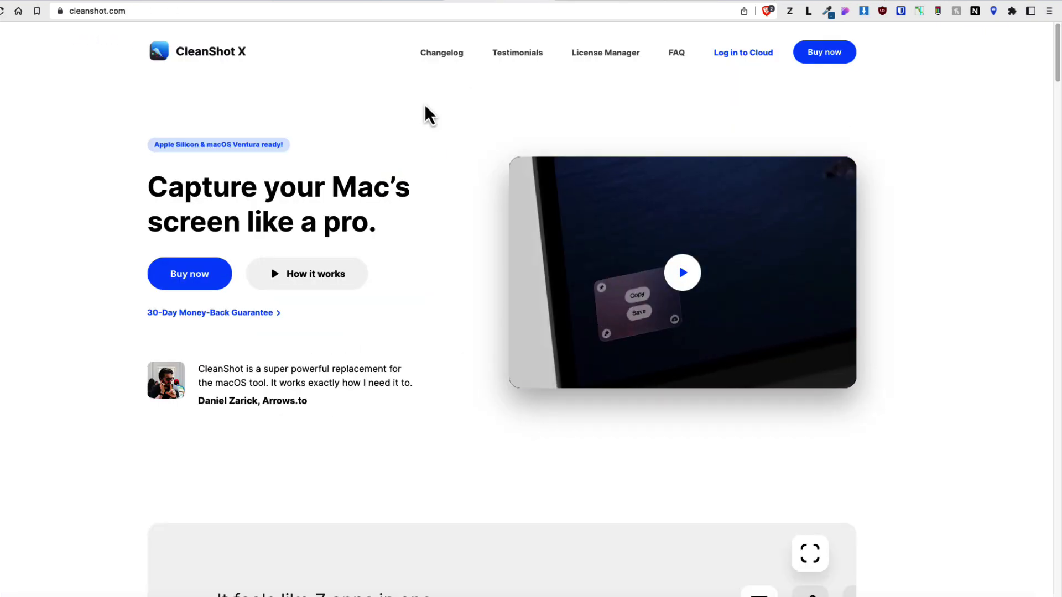
# Open CleanShot's pricing page and highlight the $19 per year renewal price.
pyautogui.click(190, 274)
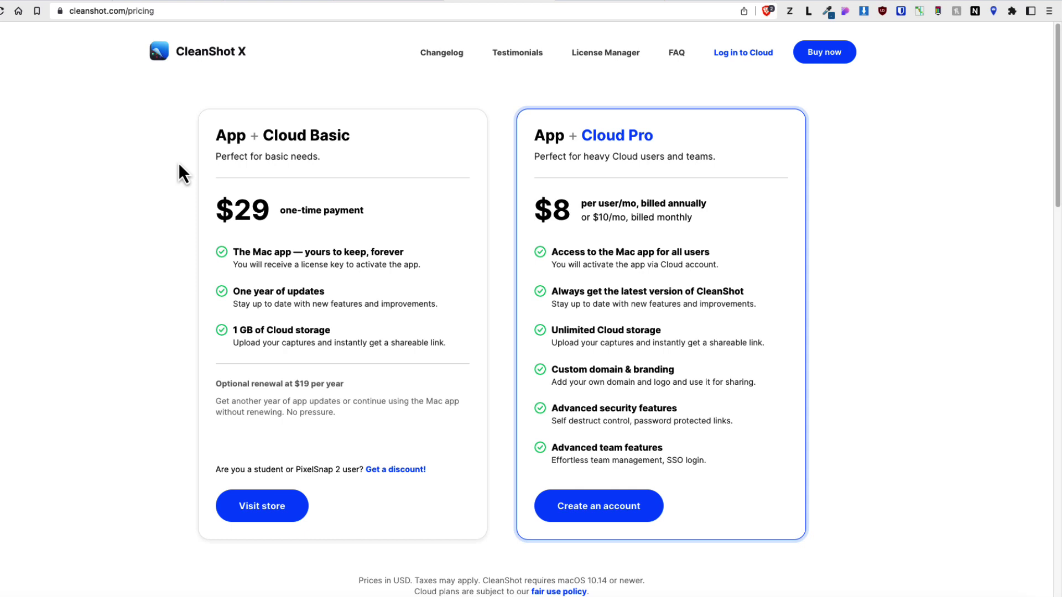
pyautogui.moveTo(343, 383); pyautogui.dragTo(294, 384)
pyautogui.click(399, 385)
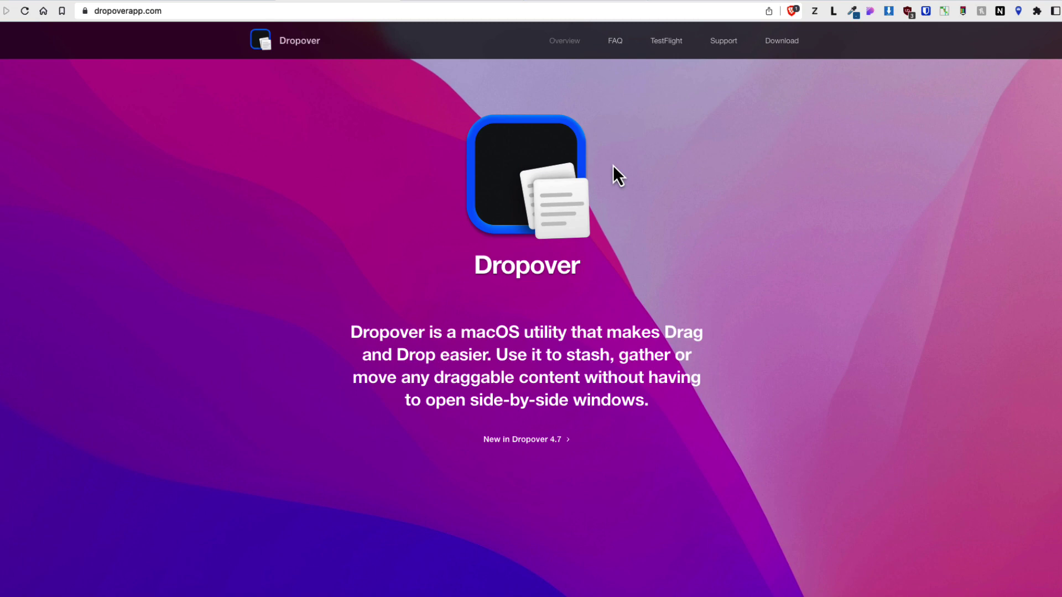
# Drag the Dropover logo image from dropoverapp.com onto a new floating Dropover shelf.
pyautogui.rightClick(514, 174)
pyautogui.moveTo(529, 158); pyautogui.dragTo(605, 78)
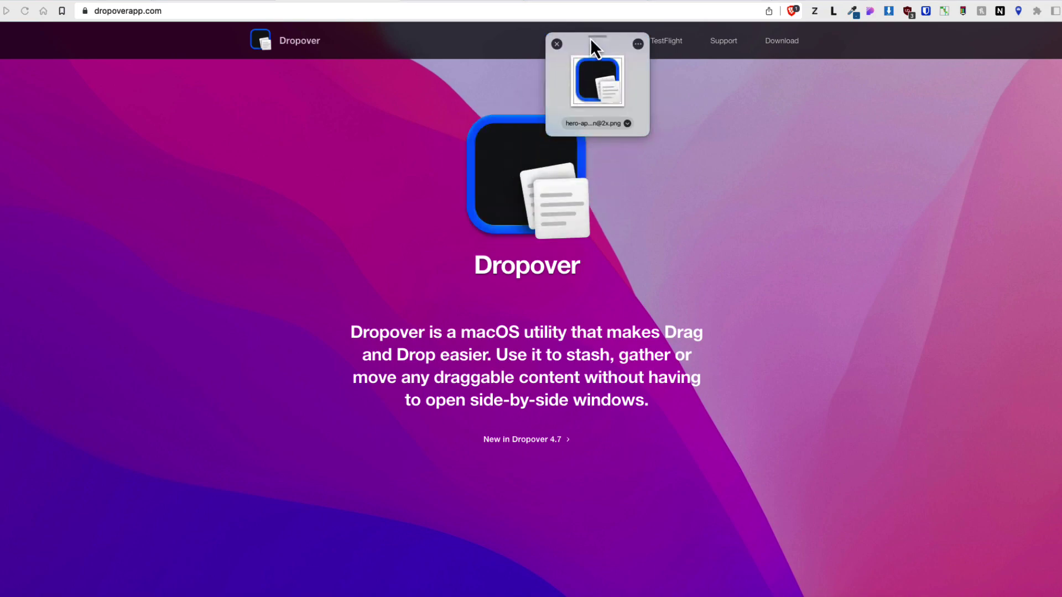
pyautogui.click(237, 5)
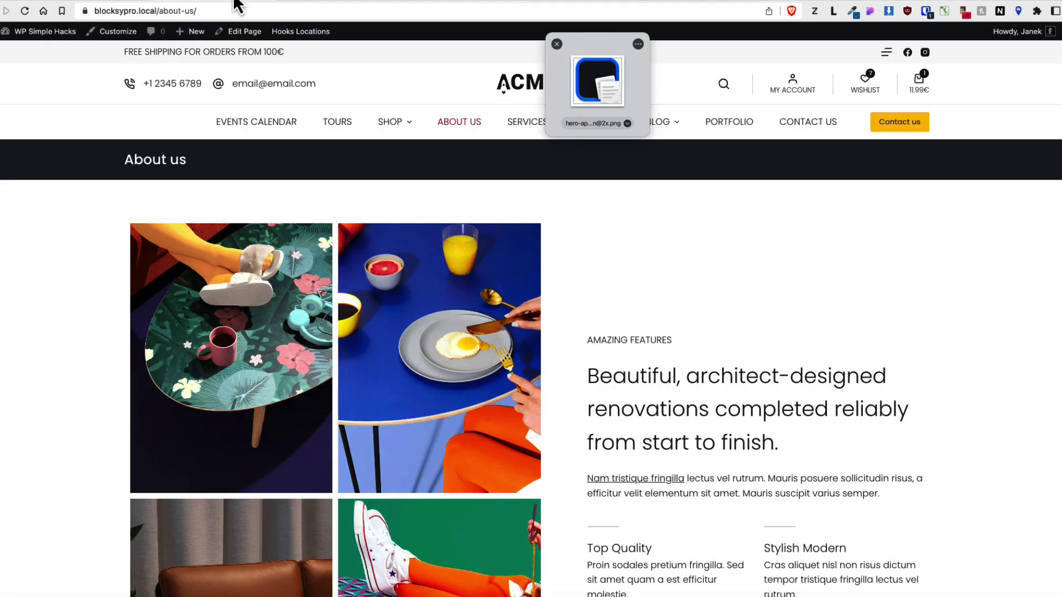
pyautogui.click(241, 33)
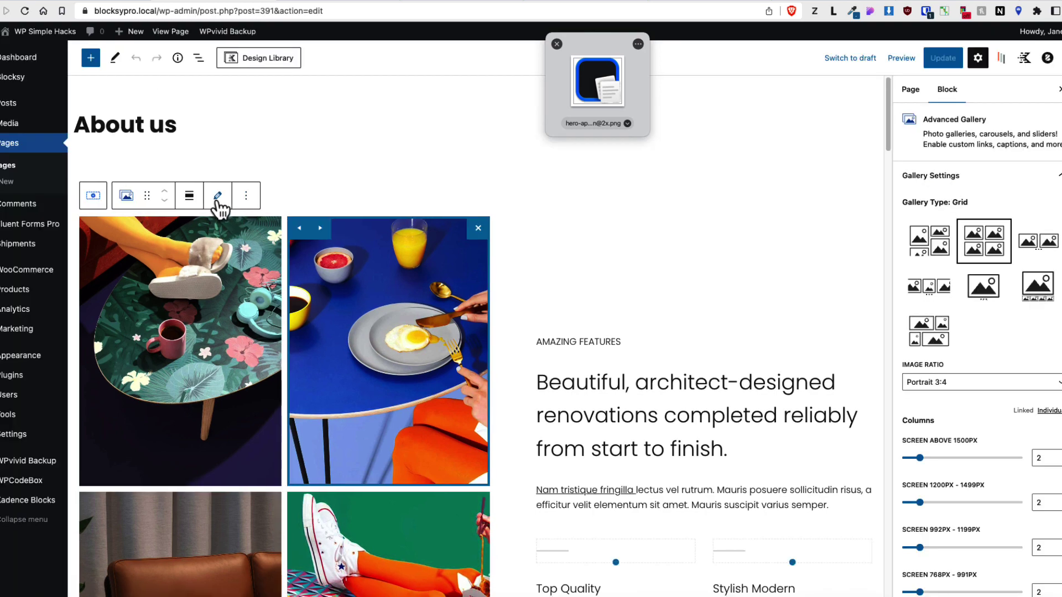
pyautogui.click(217, 198)
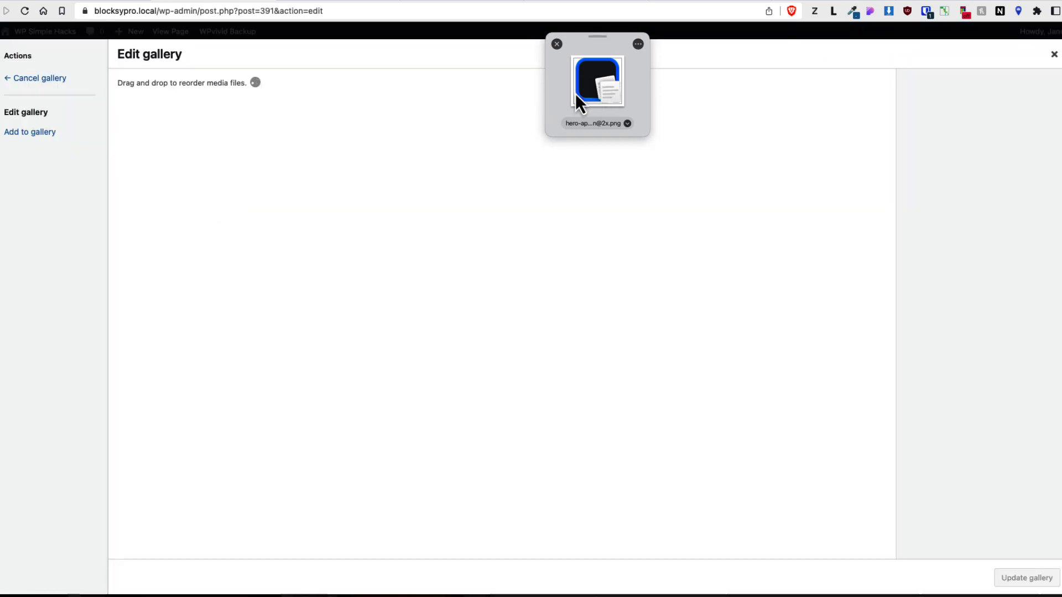
pyautogui.moveTo(576, 97); pyautogui.dragTo(613, 201)
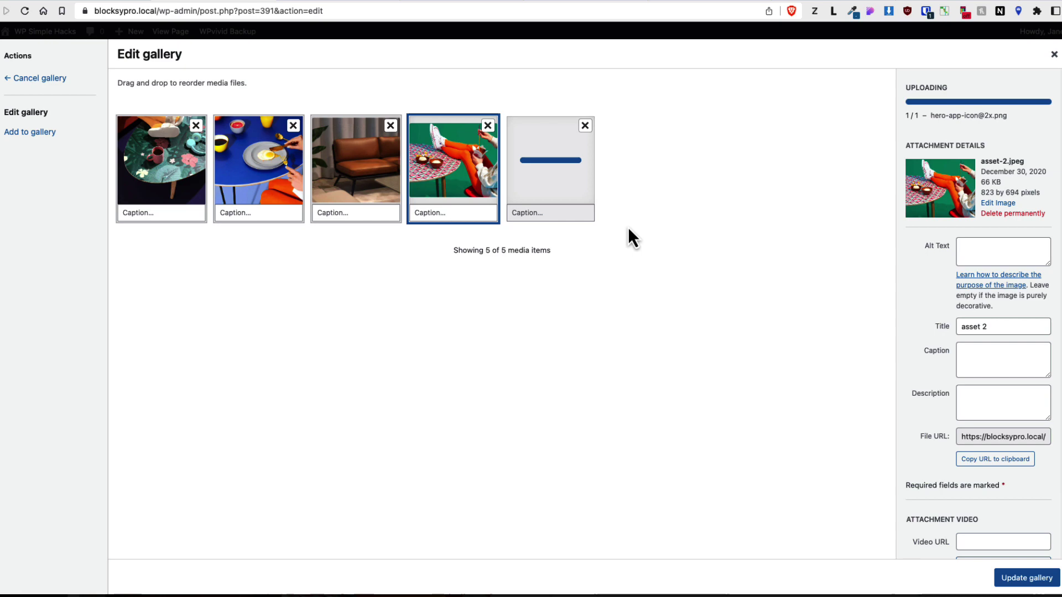
pyautogui.click(1027, 578)
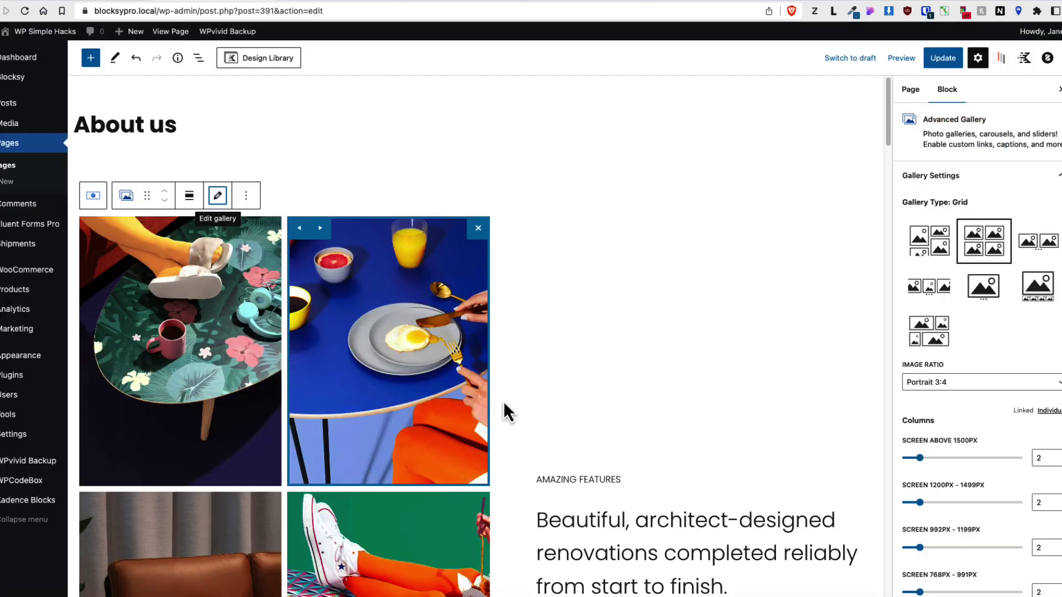
pyautogui.scroll(-10, 505, 397)
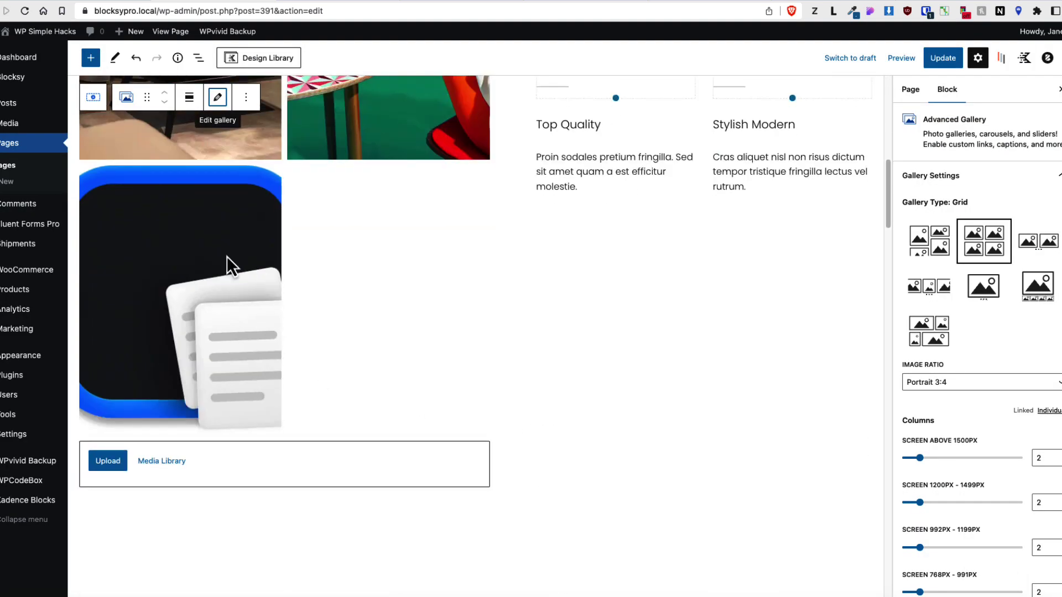
pyautogui.click(258, 191)
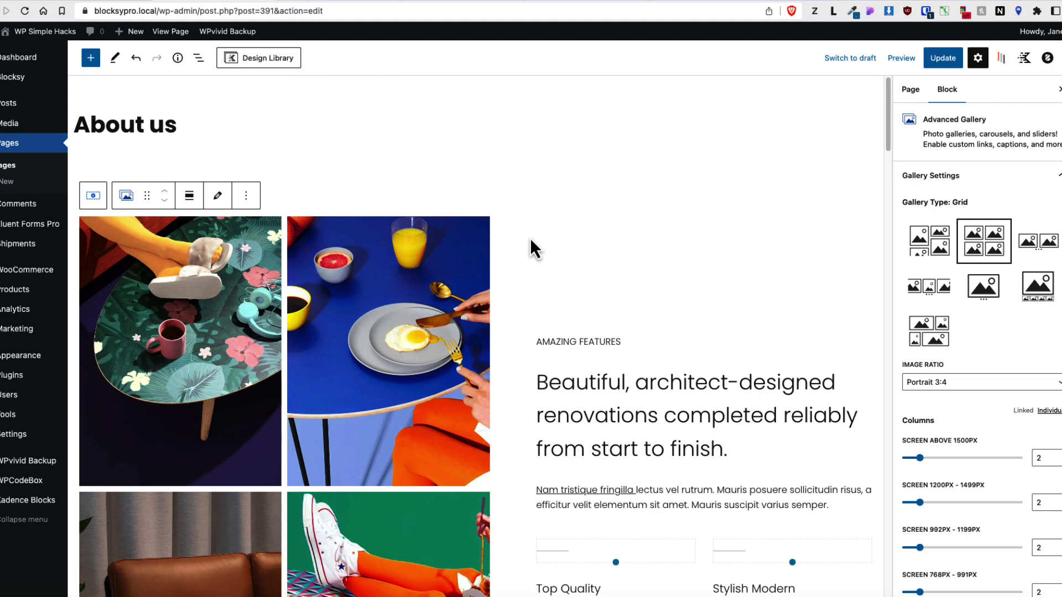
# Switch back to the dropoverapp.com tab.
pyautogui.click(354, 3)
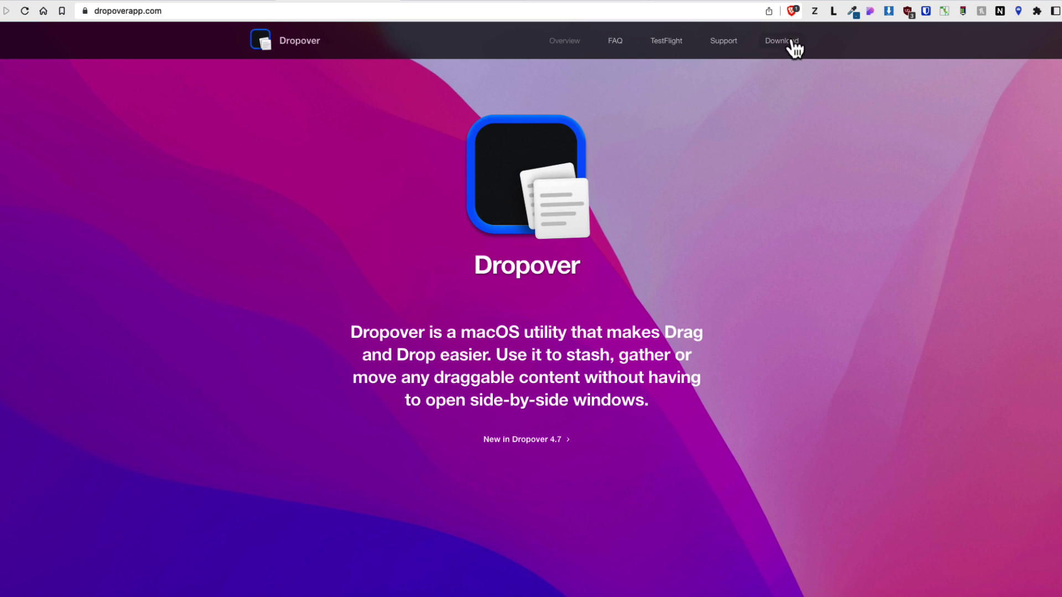
# With ColorZilla, sample and copy a pink colour from the page, then open and close its palette dialog.
pyautogui.click(455, 2)
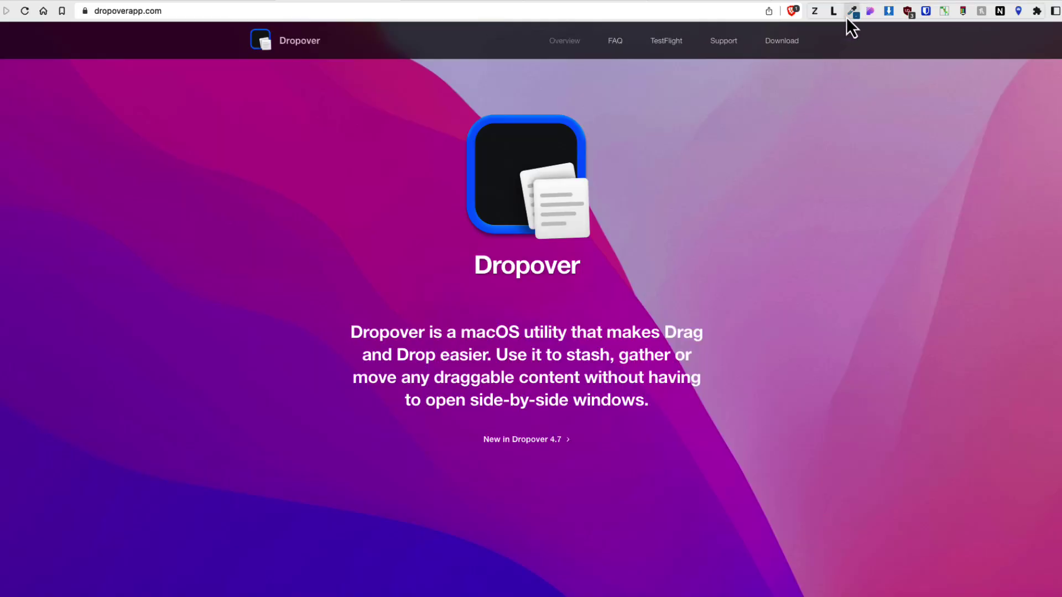
pyautogui.click(852, 11)
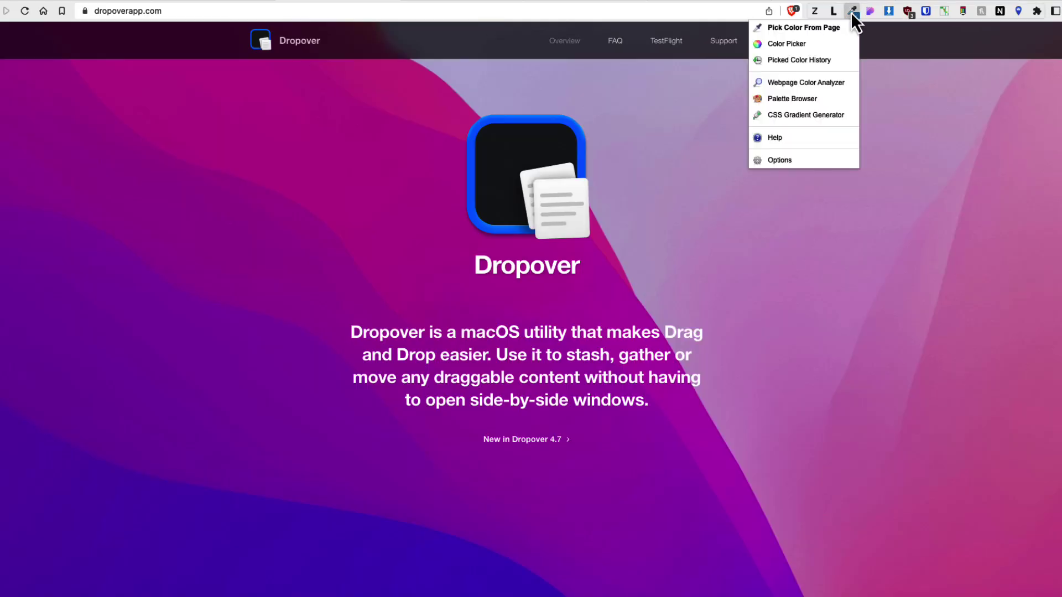
pyautogui.click(813, 28)
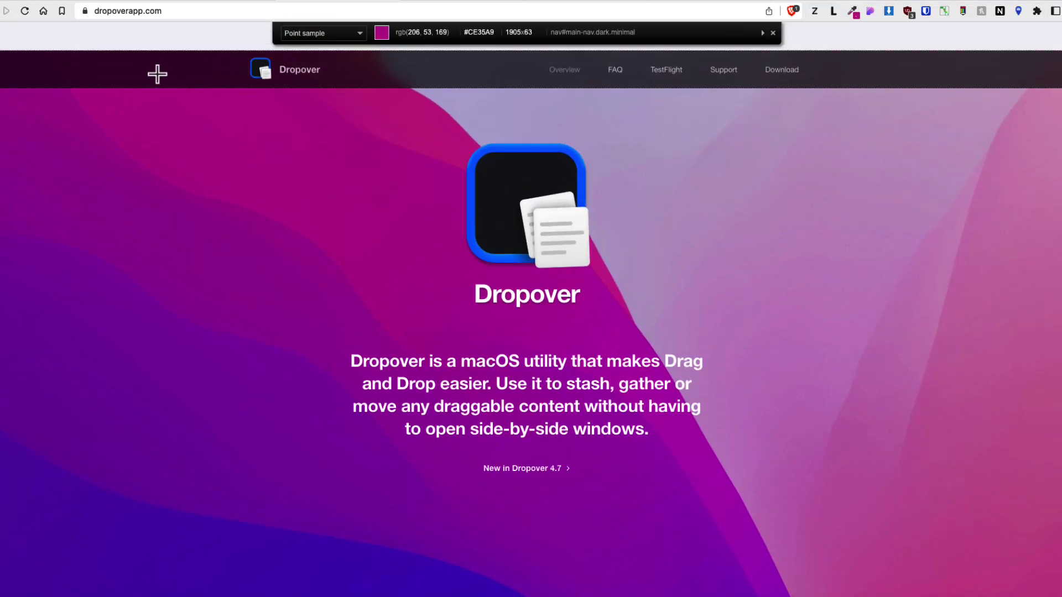
pyautogui.click(157, 73)
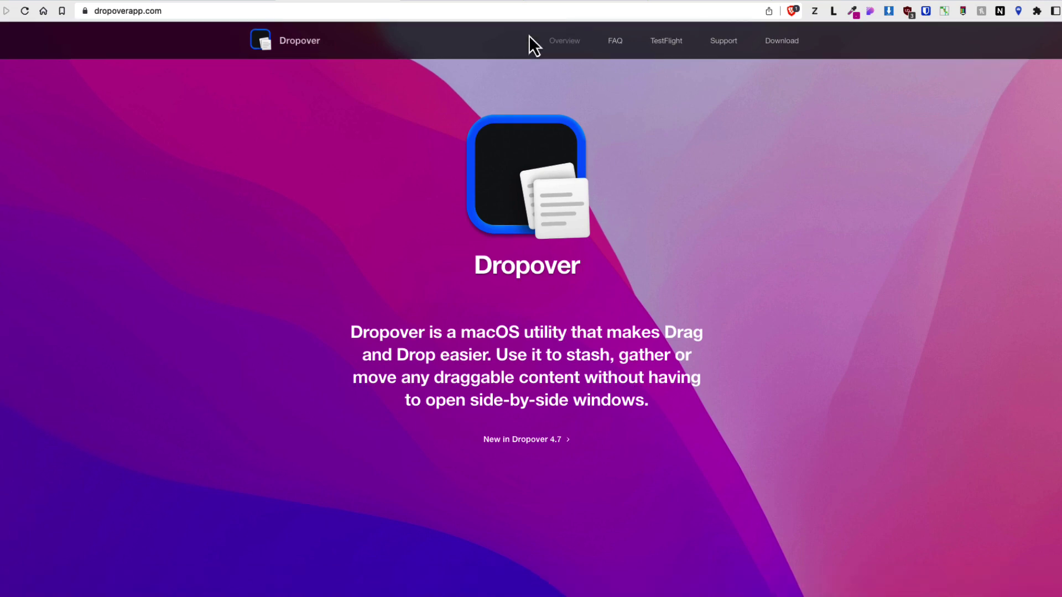
pyautogui.click(852, 11)
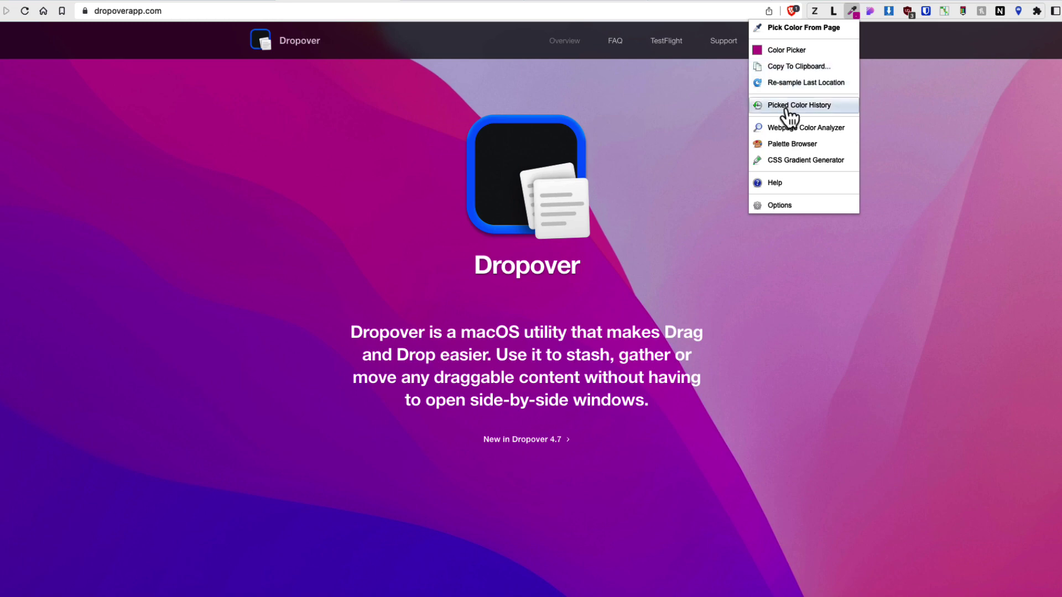
pyautogui.click(787, 143)
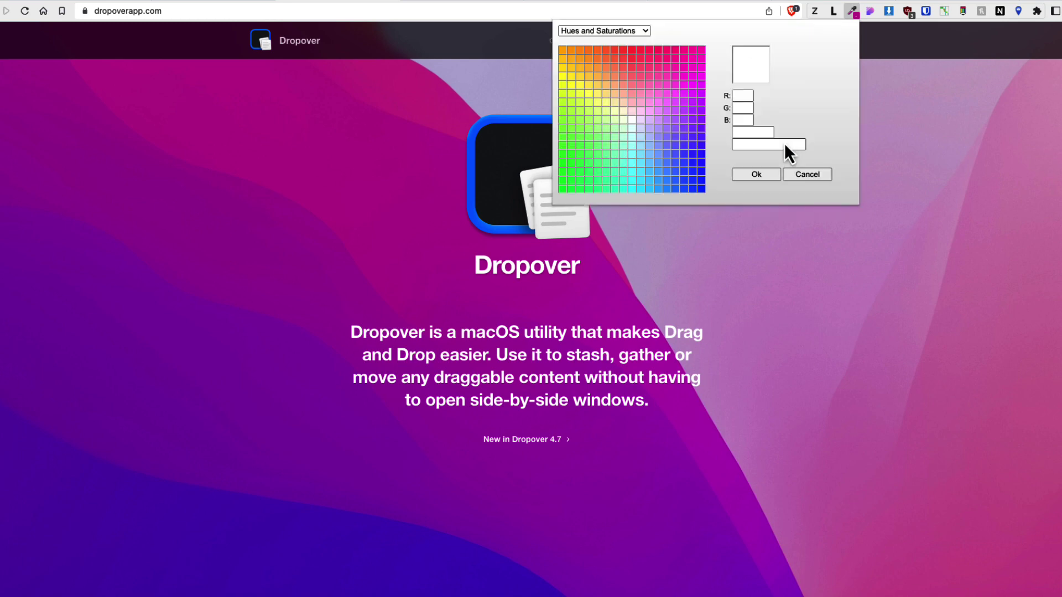
pyautogui.click(811, 173)
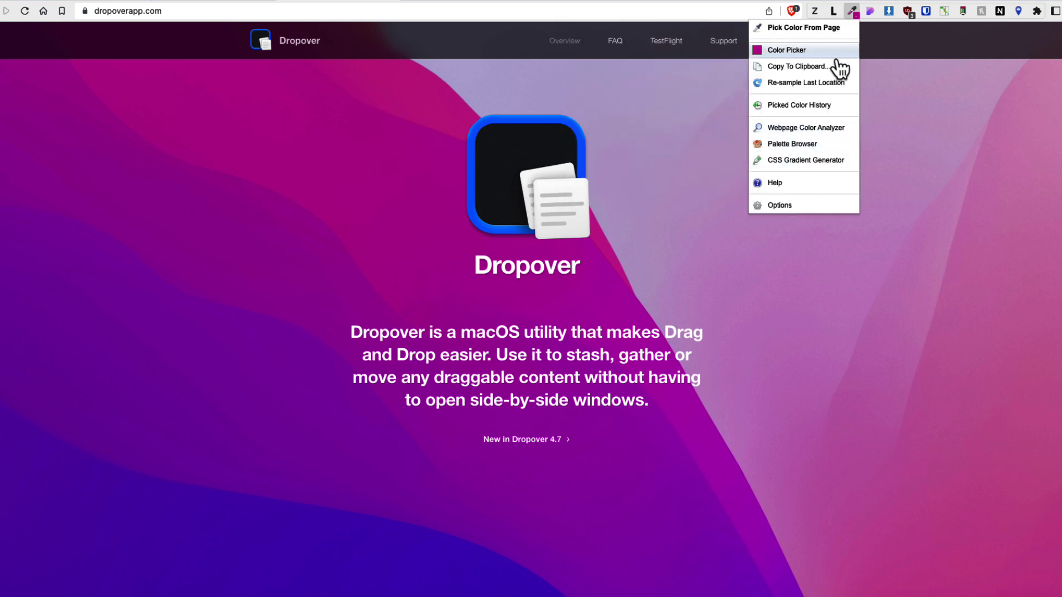
# Copy the purple #9F1DBD background, paste it as an address-bar search, then go to the CSS Peeper tab.
pyautogui.click(792, 28)
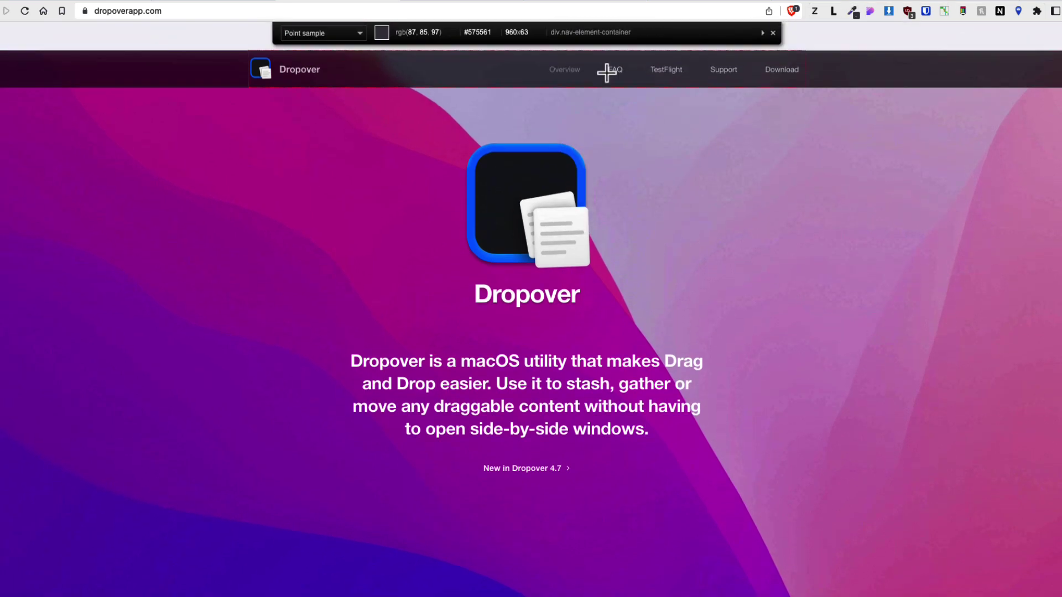
pyautogui.click(130, 313)
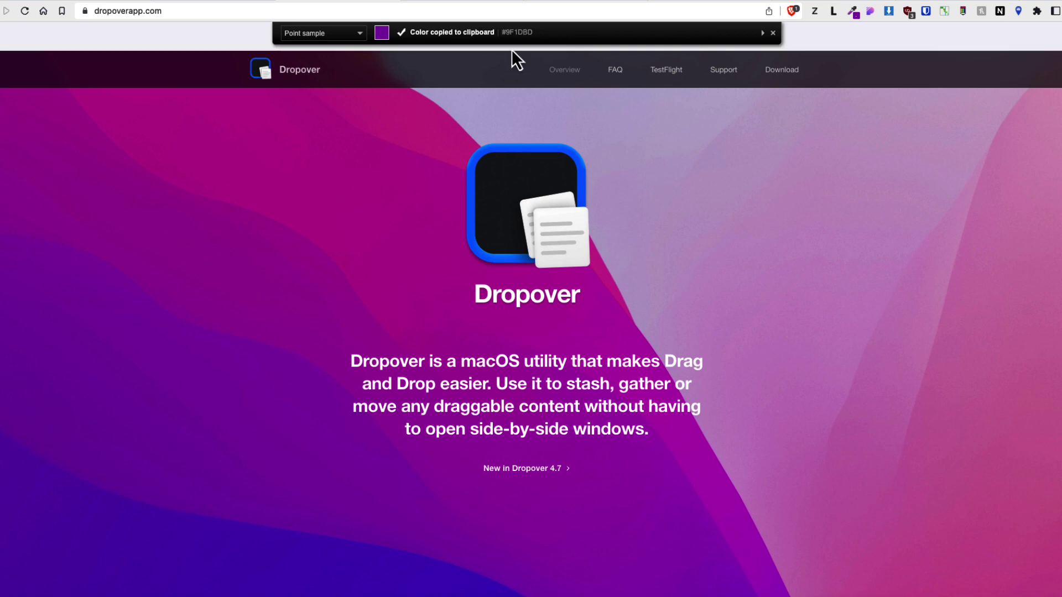
pyautogui.click(252, 15)
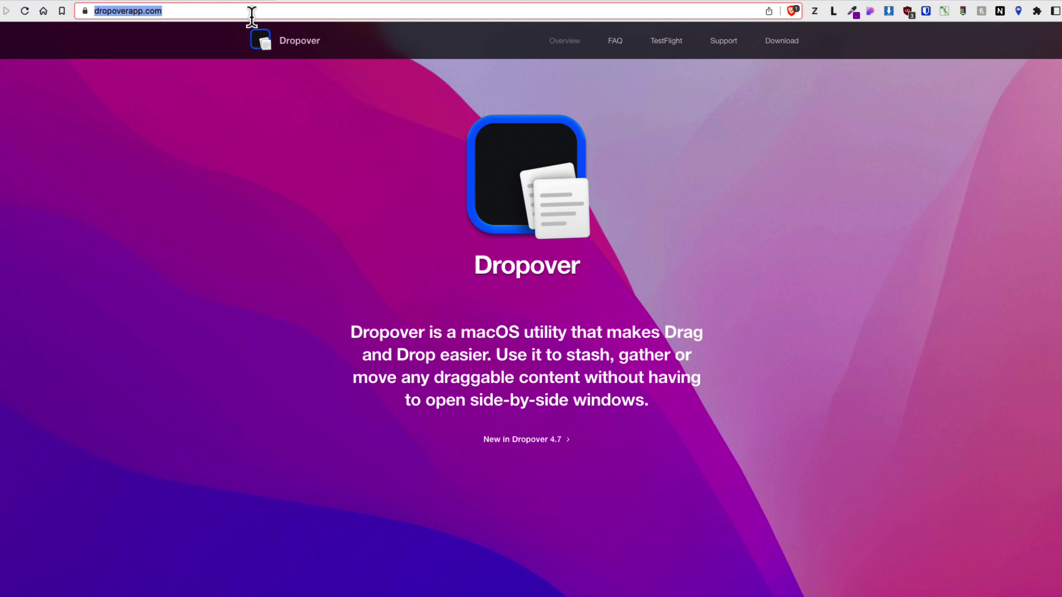
pyautogui.press('super+v')
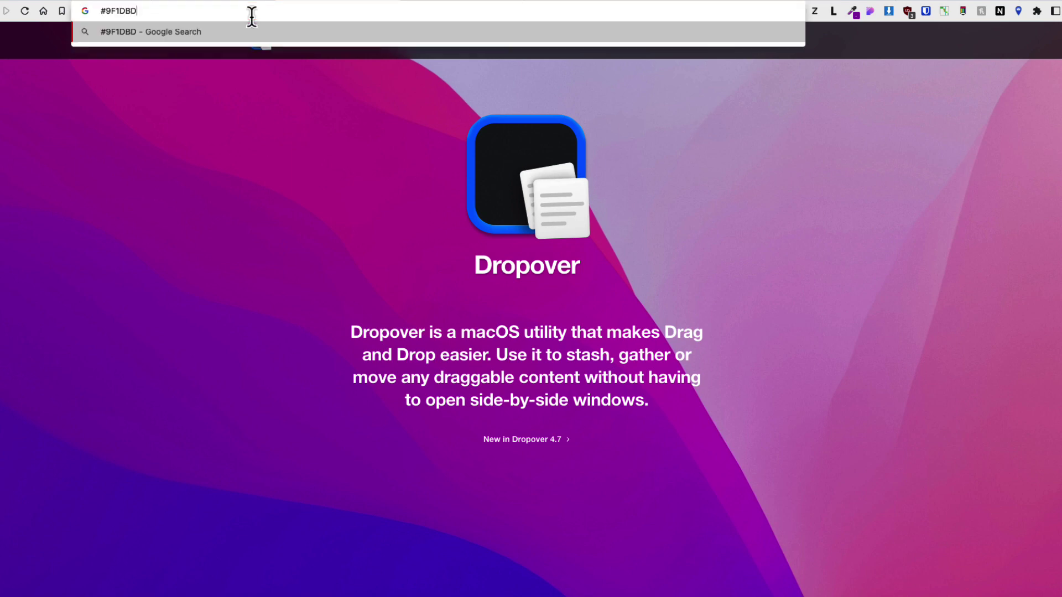
pyautogui.click(202, 117)
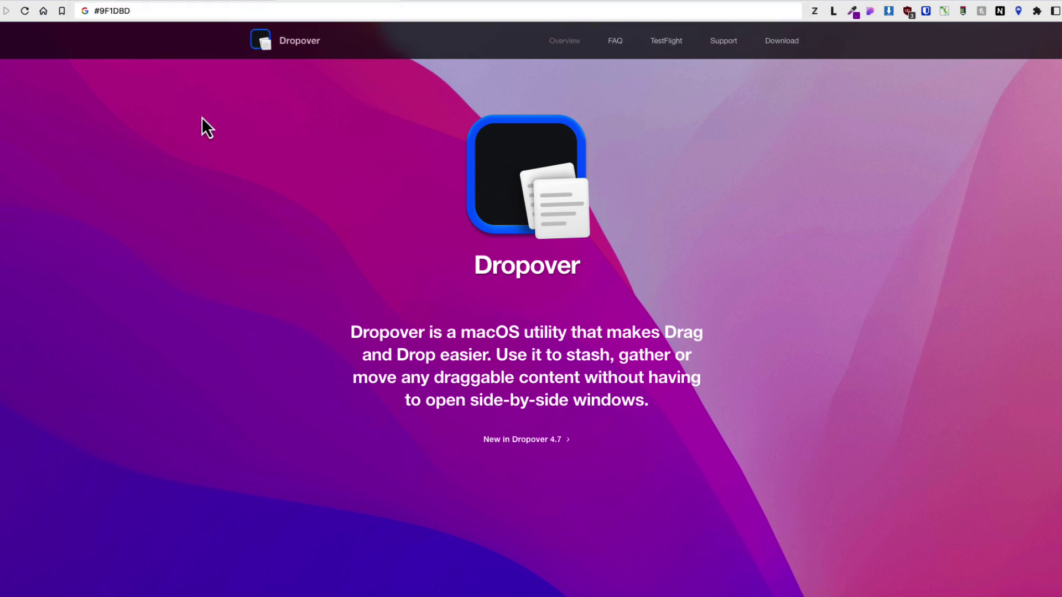
pyautogui.click(582, 2)
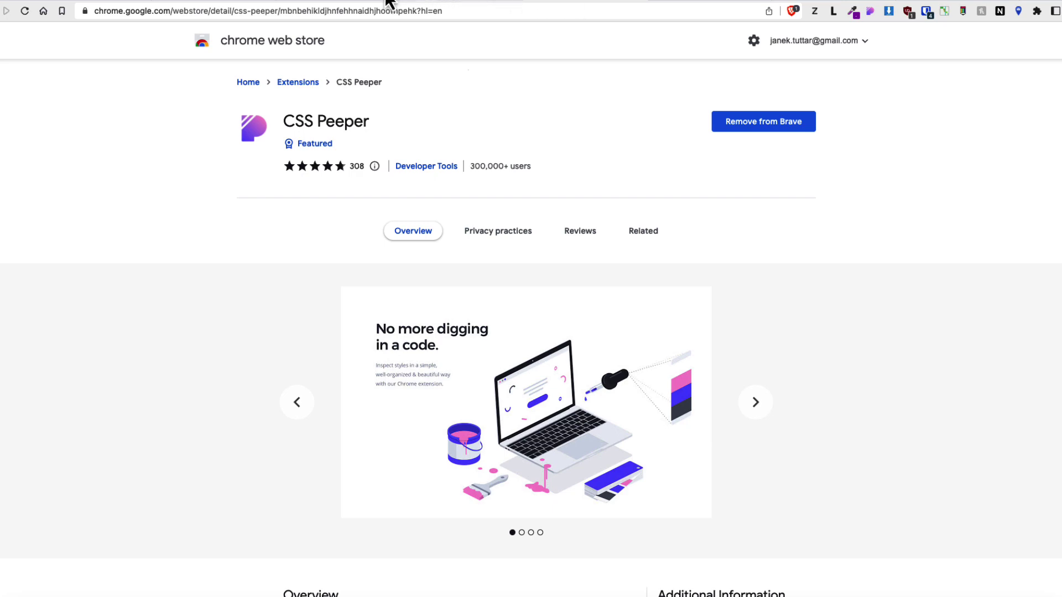
# Open CSS Peeper on the Dropover page and inspect the heading's and app icon's styles.
pyautogui.click(346, 5)
pyautogui.click(871, 11)
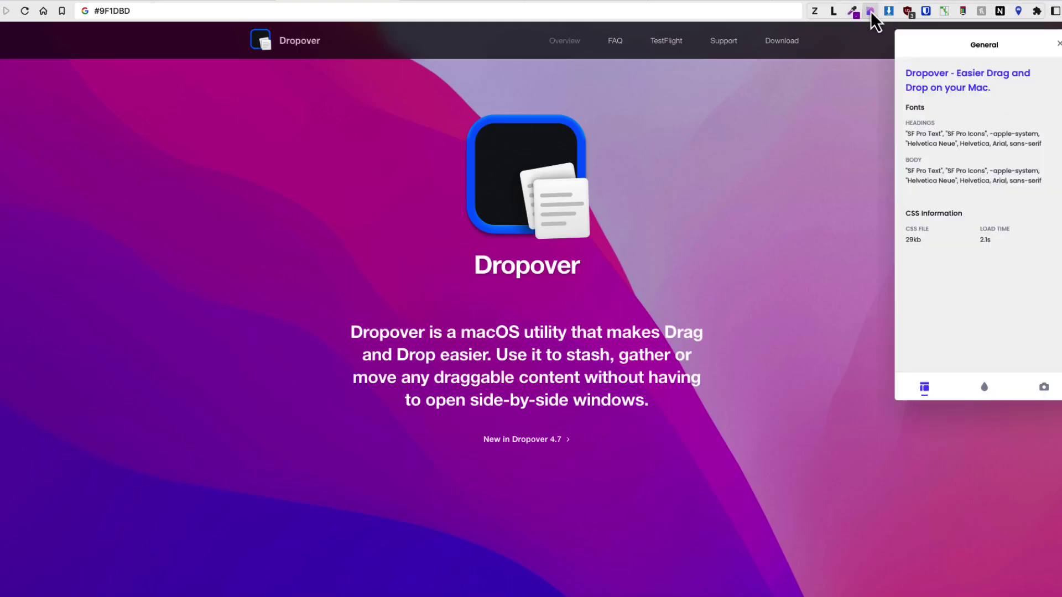
pyautogui.click(542, 279)
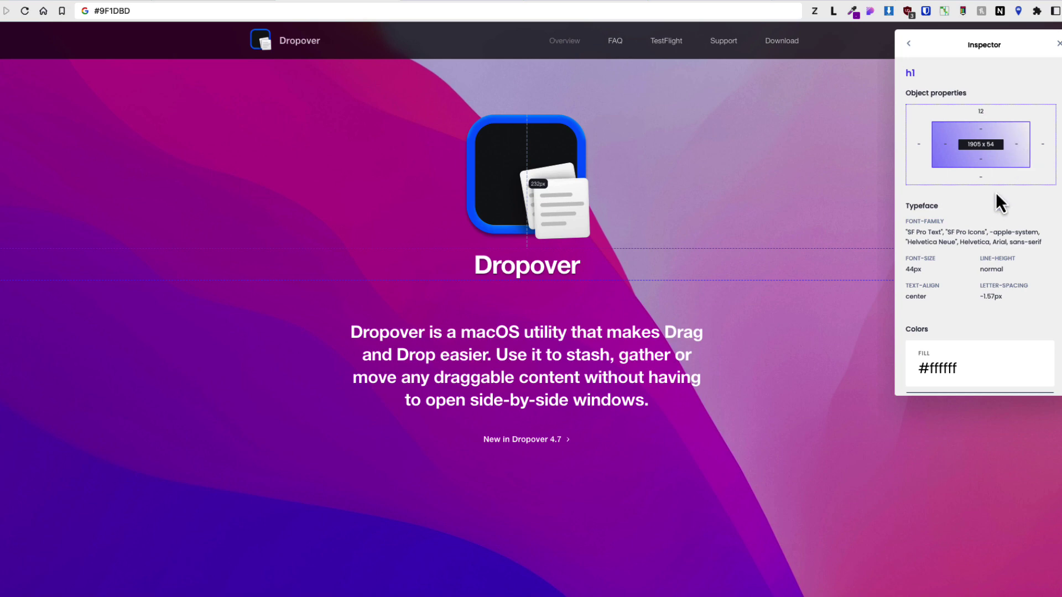
pyautogui.scroll(-3, 1001, 264)
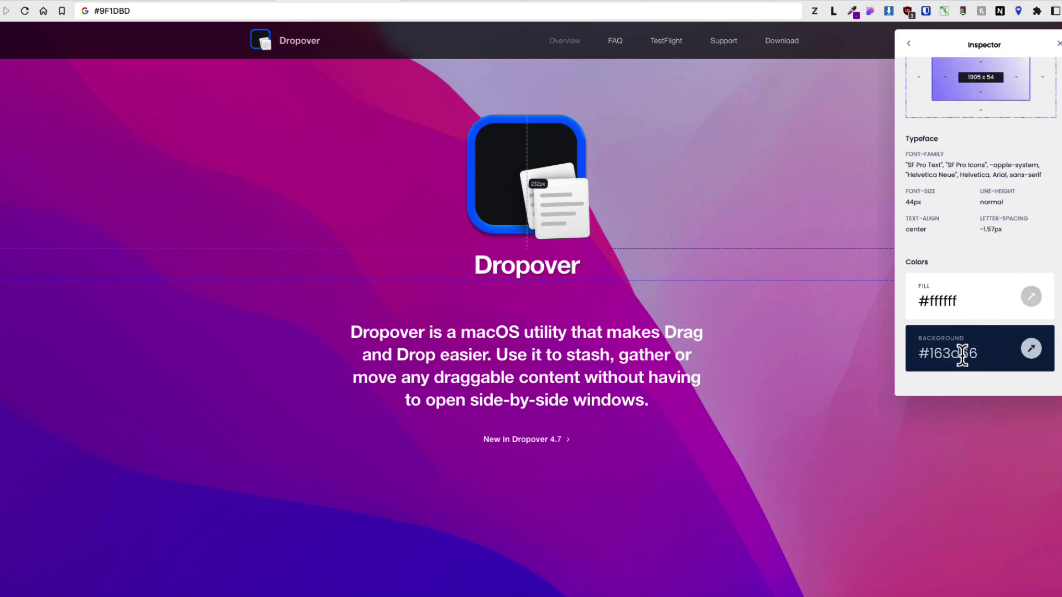
pyautogui.scroll(3, 998, 304)
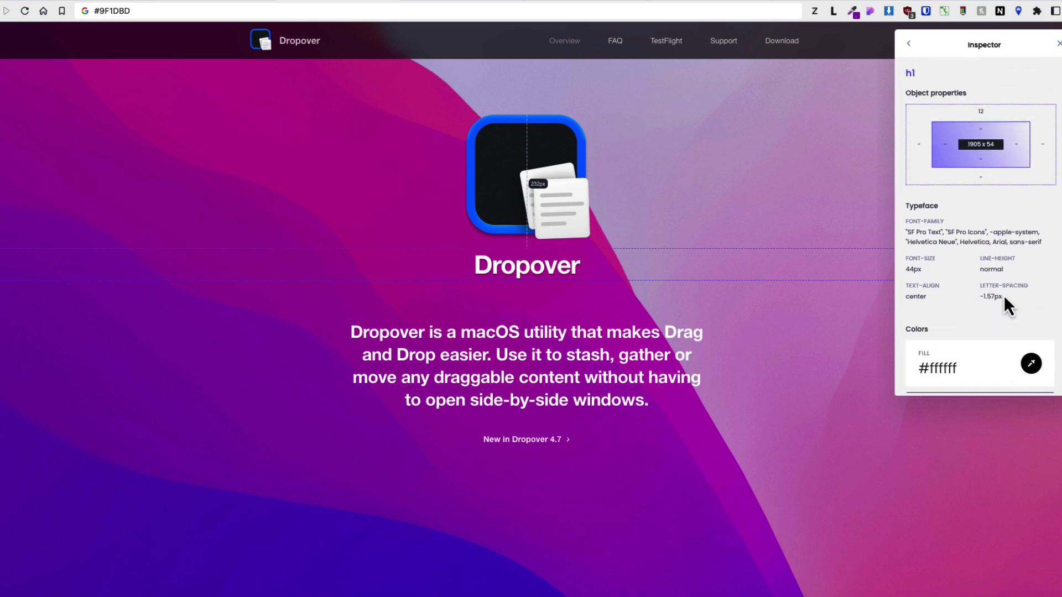
pyautogui.click(528, 185)
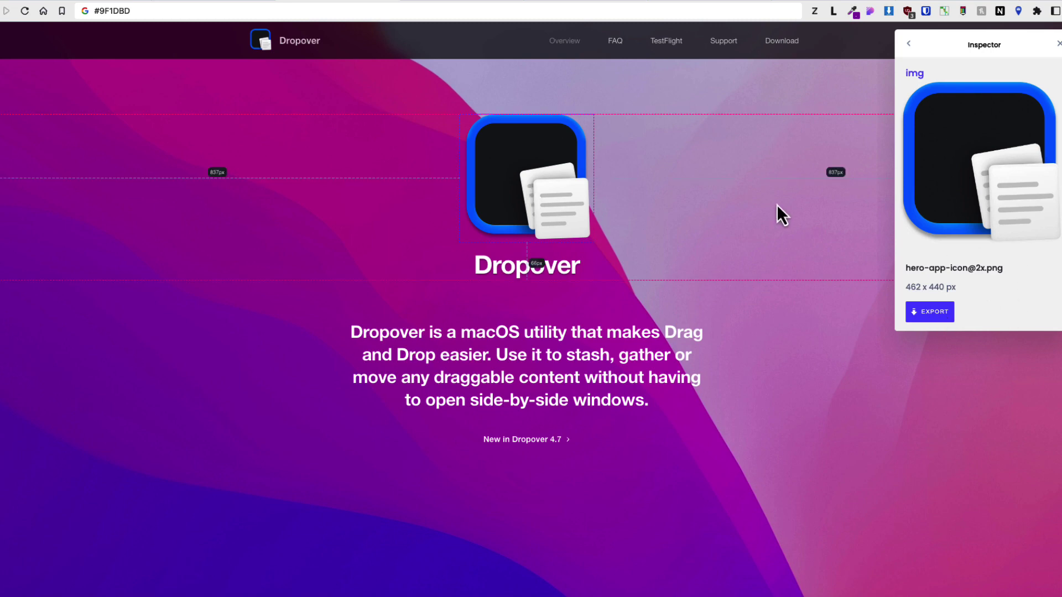
pyautogui.scroll(-3, 974, 214)
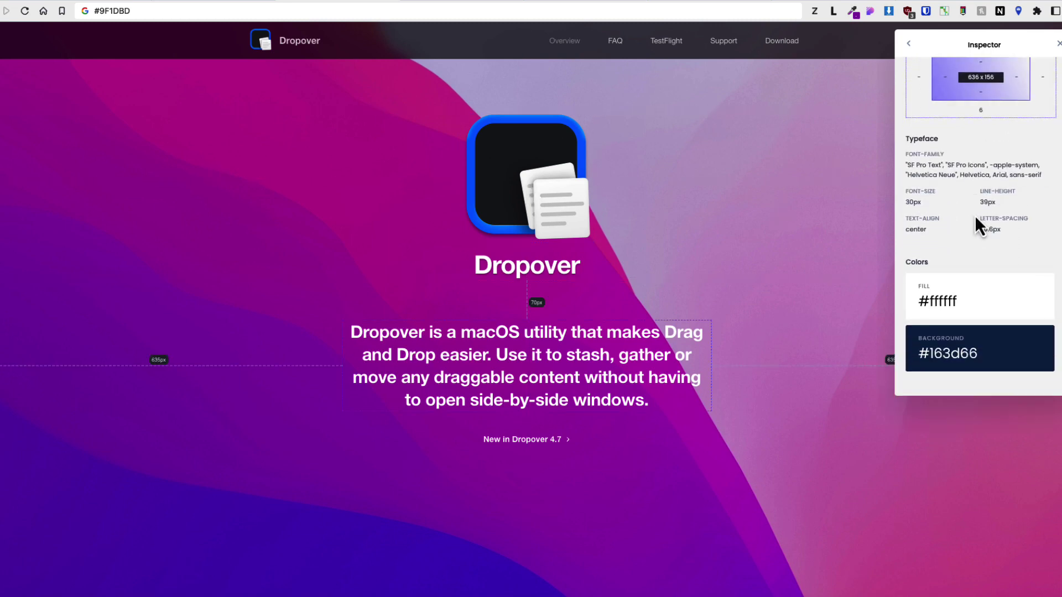
pyautogui.scroll(3, 974, 214)
# View the page's colour palette and image assets in CSS Peeper, then close the inspector.
pyautogui.click(911, 43)
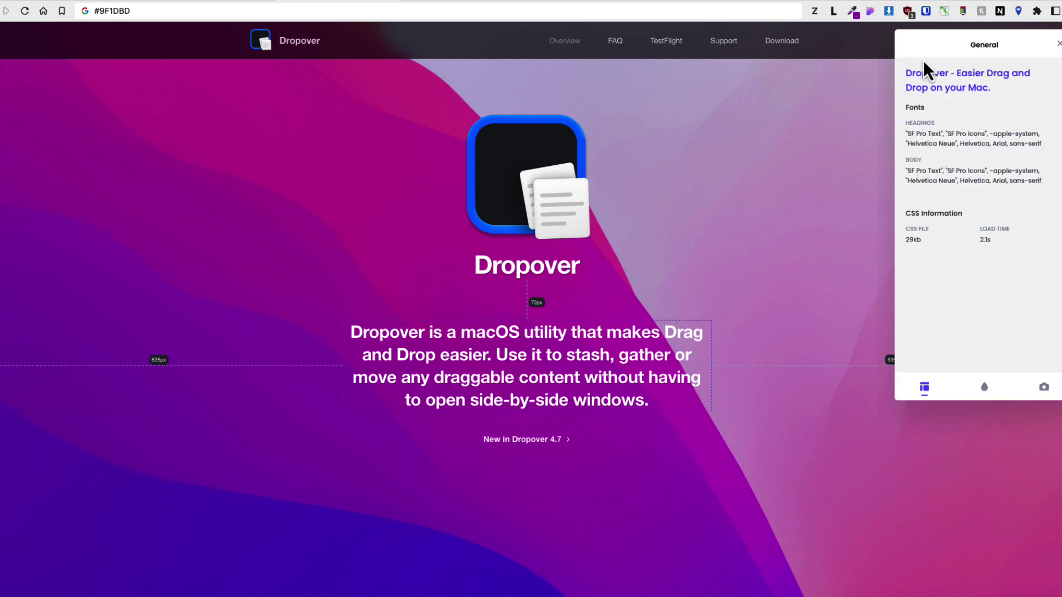
pyautogui.click(985, 388)
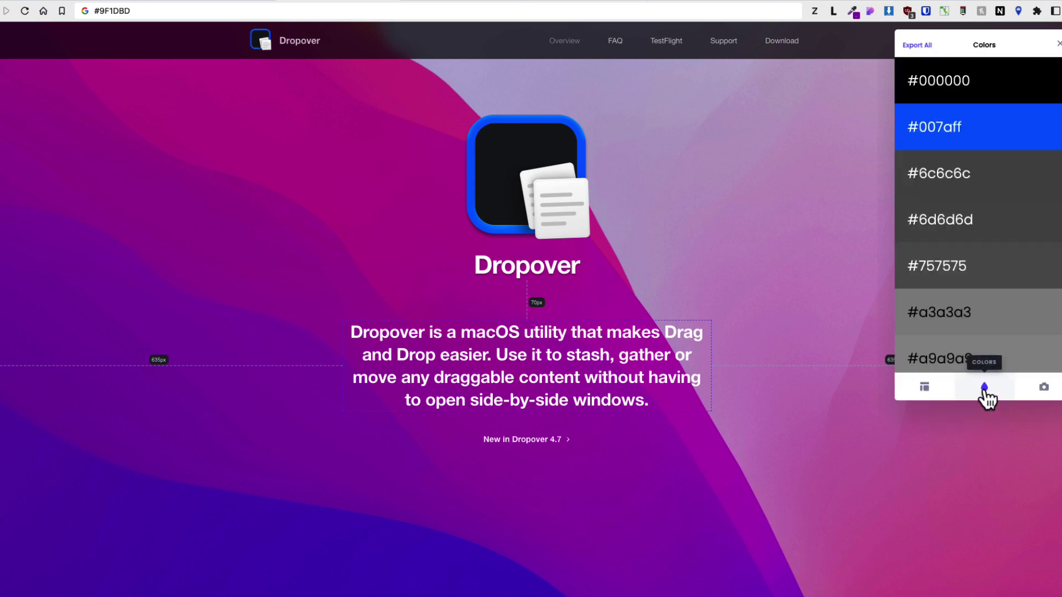
pyautogui.scroll(-2, 1024, 316)
pyautogui.click(1044, 387)
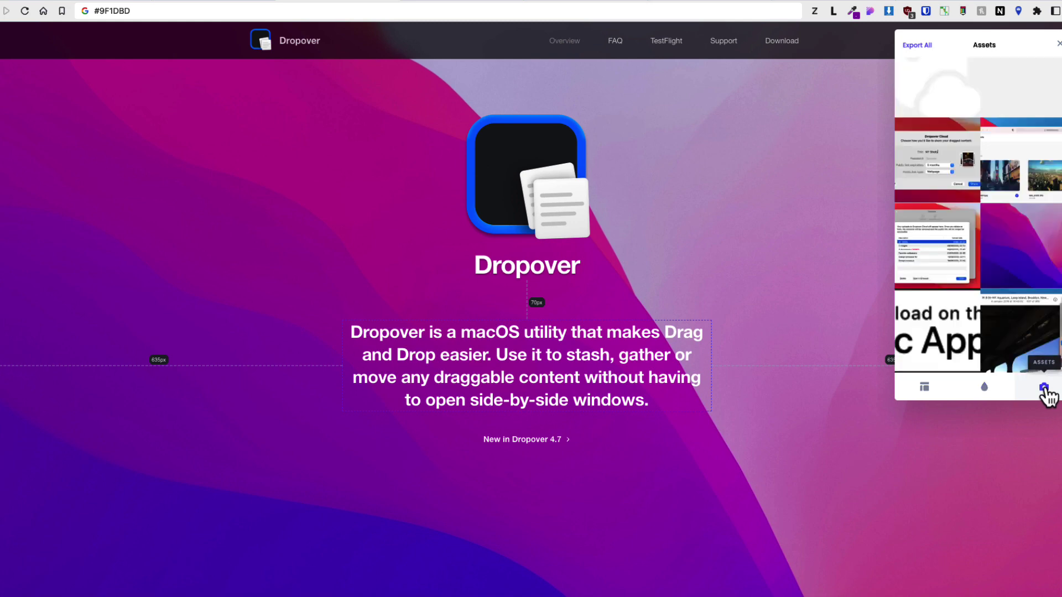
pyautogui.scroll(-5, 1013, 202)
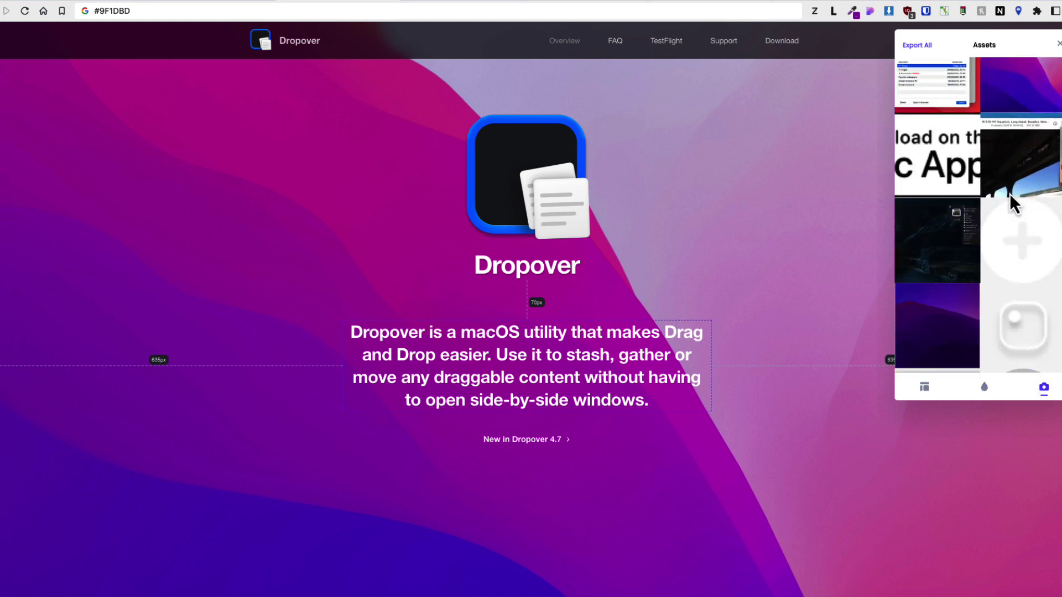
pyautogui.moveTo(926, 168)
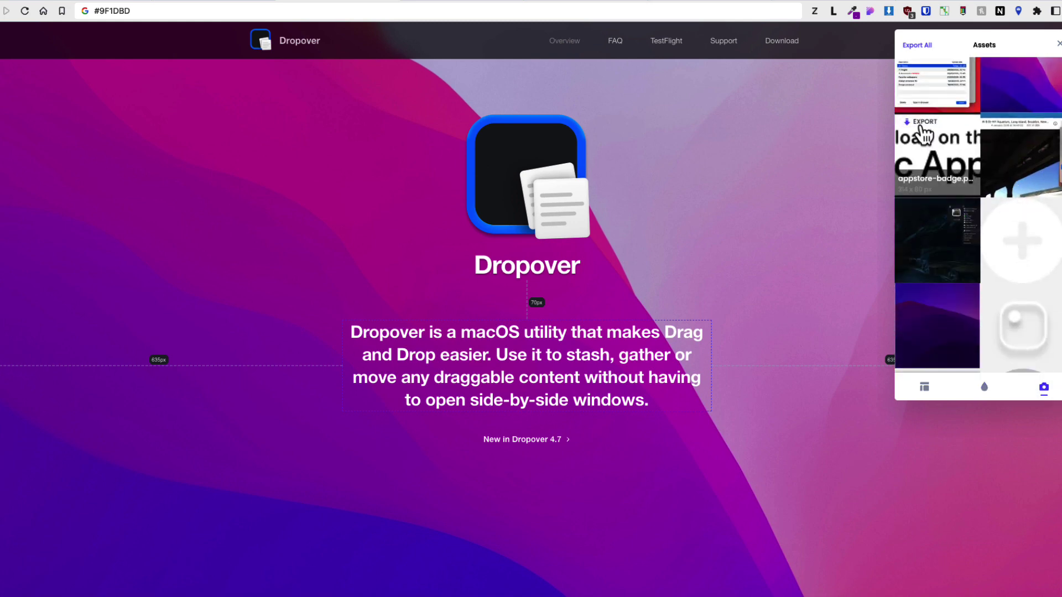
pyautogui.scroll(5, 1008, 266)
pyautogui.moveTo(1034, 58)
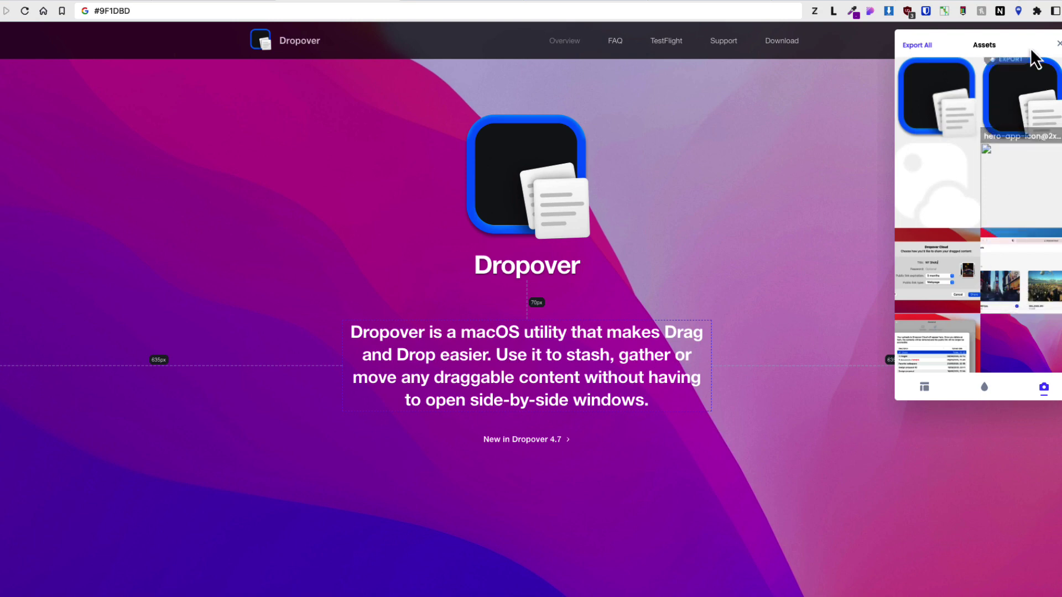
pyautogui.click(1059, 43)
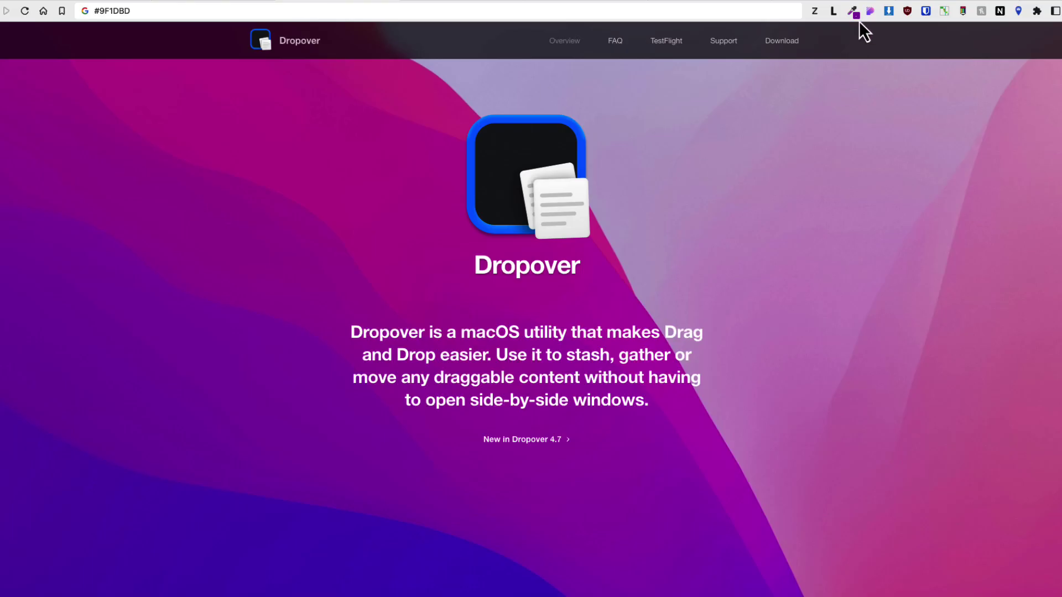
# List the 31 Dropover page images in Image Downloader, toggle Select all on and off, then close it.
pyautogui.click(890, 11)
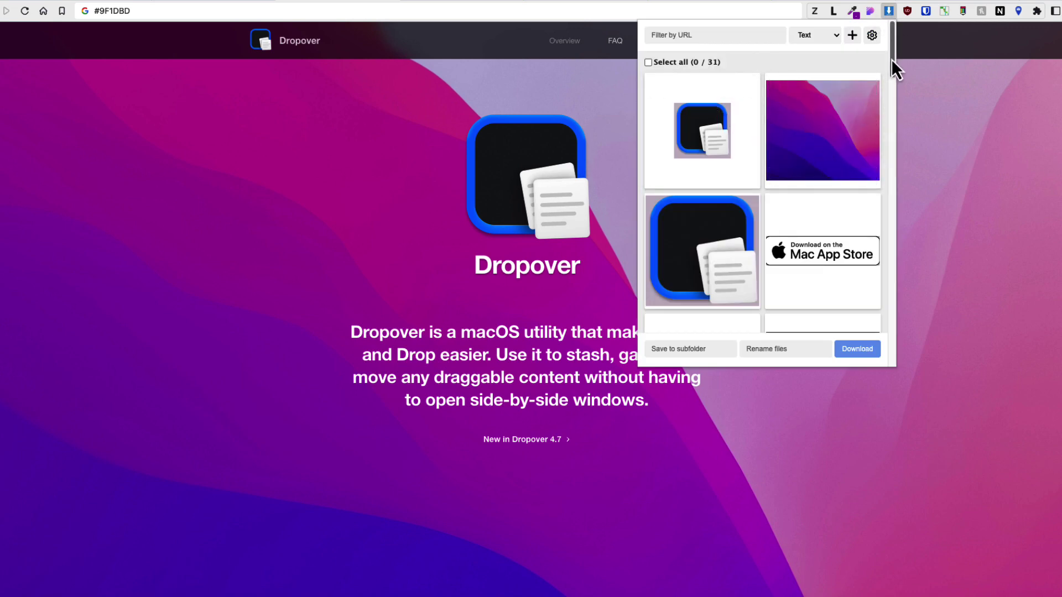
pyautogui.moveTo(892, 59); pyautogui.dragTo(868, 66)
pyautogui.moveTo(823, 123)
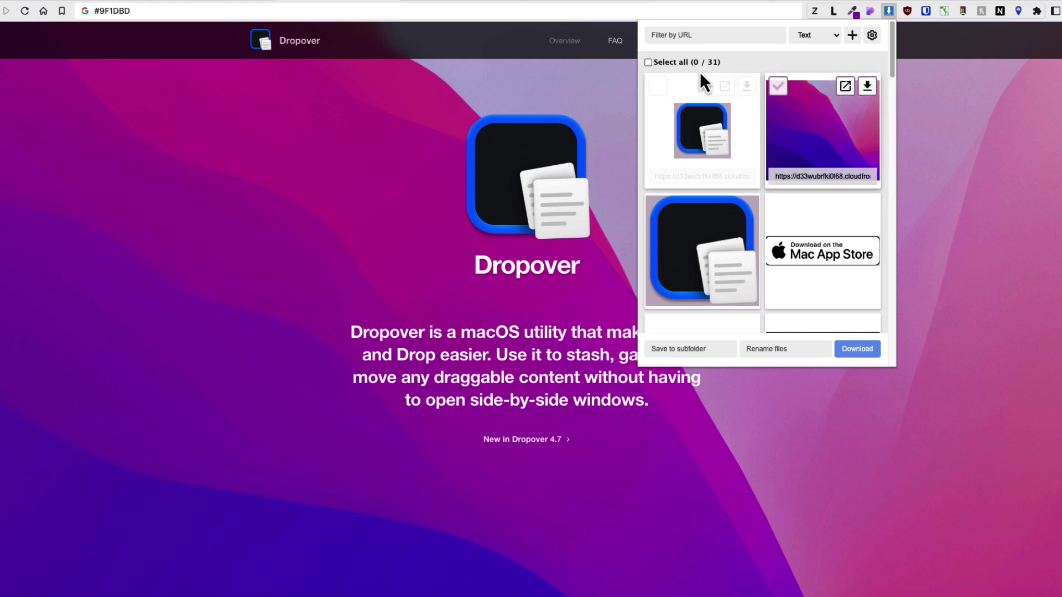
pyautogui.click(648, 63)
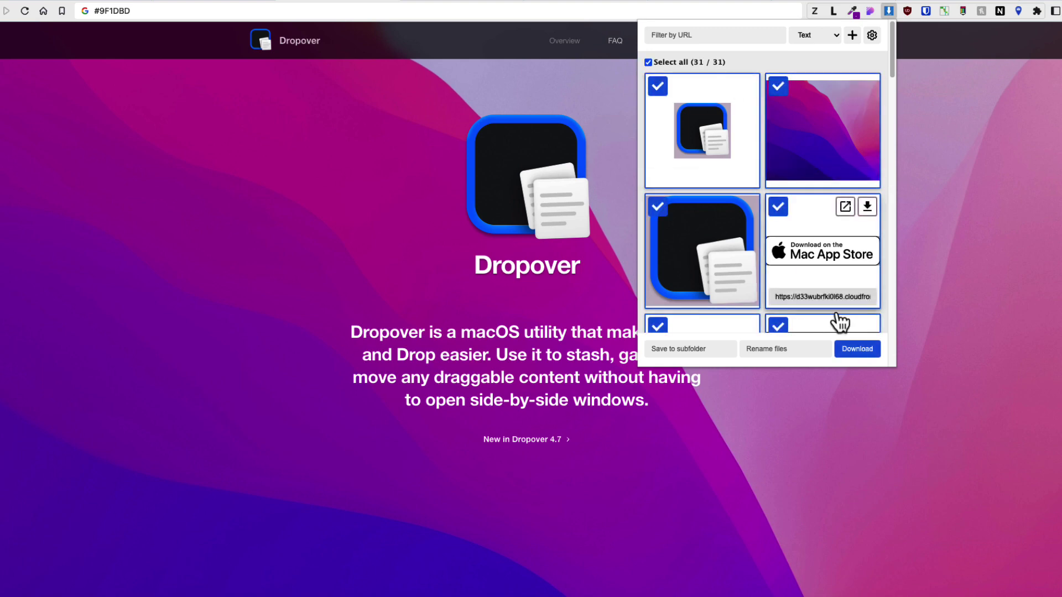
pyautogui.click(647, 63)
pyautogui.press('Escape')
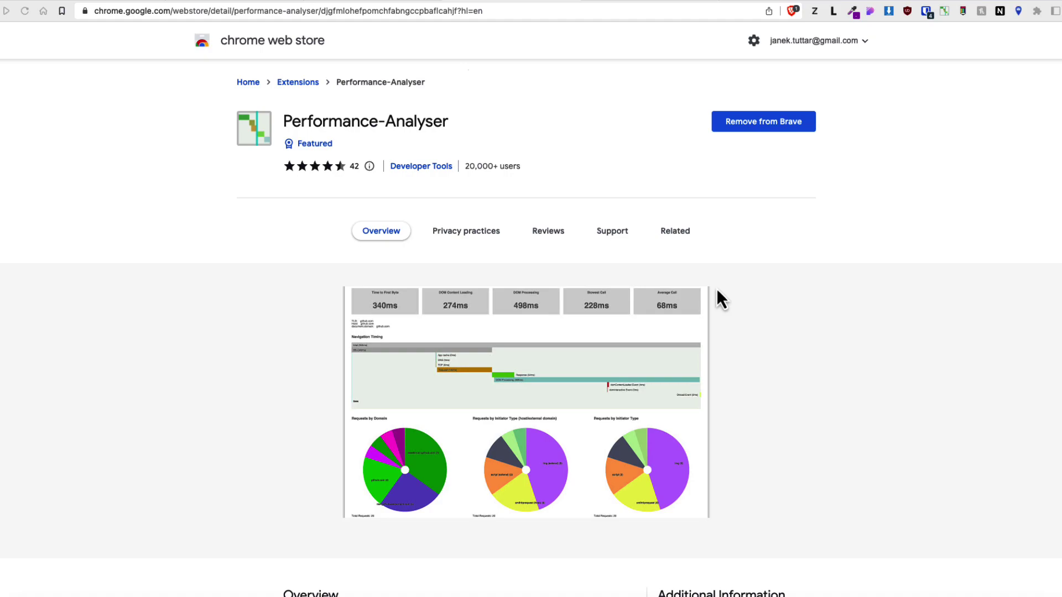
# Analyse the WooCommerce Home page, highlighting 130 requests, 1836ms total and 1175ms to first byte.
pyautogui.click(367, 2)
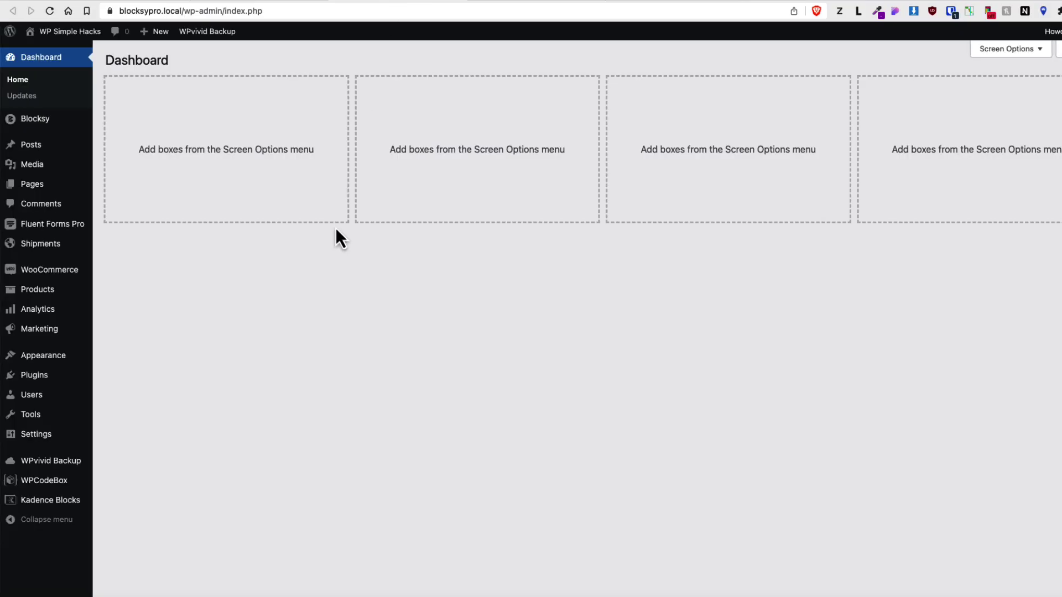
pyautogui.click(128, 273)
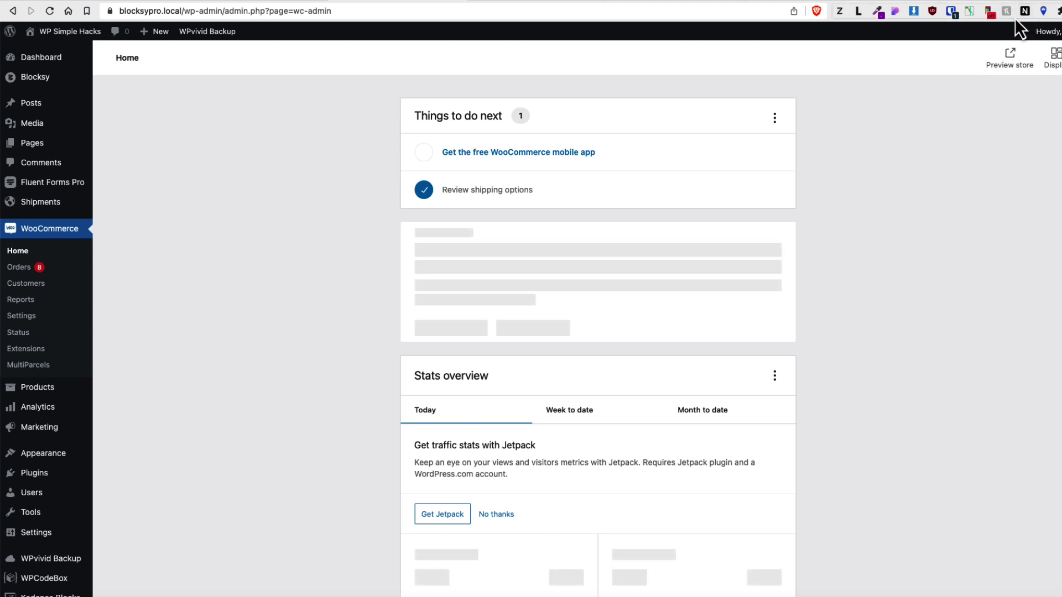
pyautogui.click(971, 12)
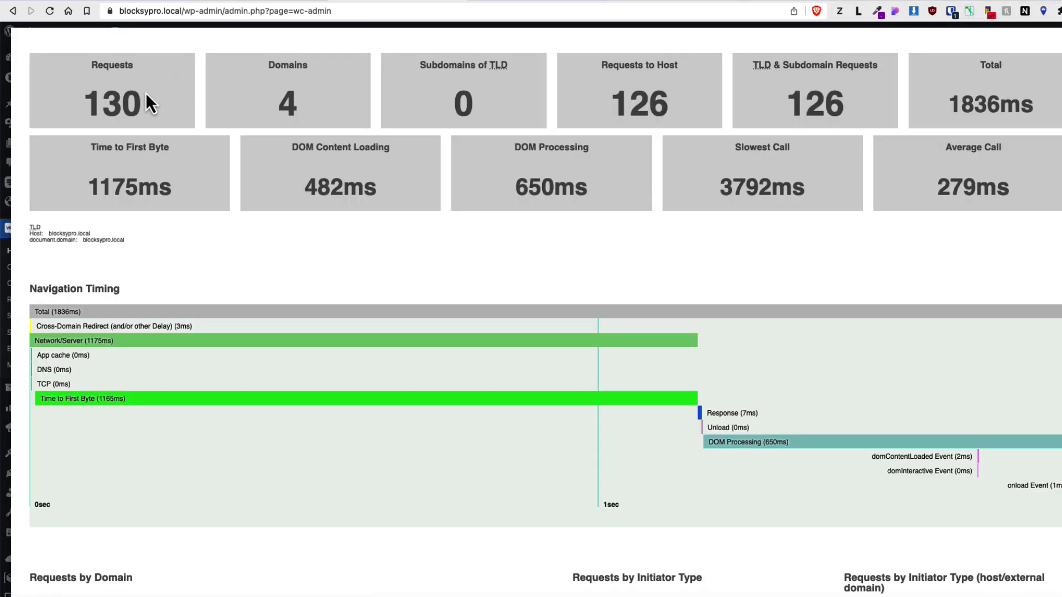
pyautogui.moveTo(143, 101); pyautogui.dragTo(83, 102)
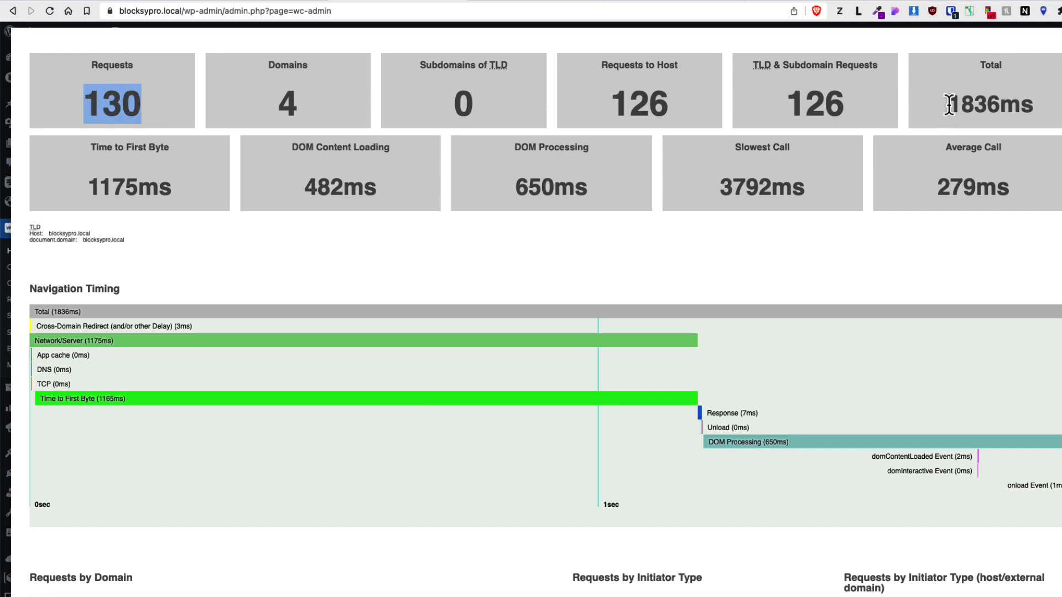
pyautogui.moveTo(947, 104); pyautogui.dragTo(1032, 105)
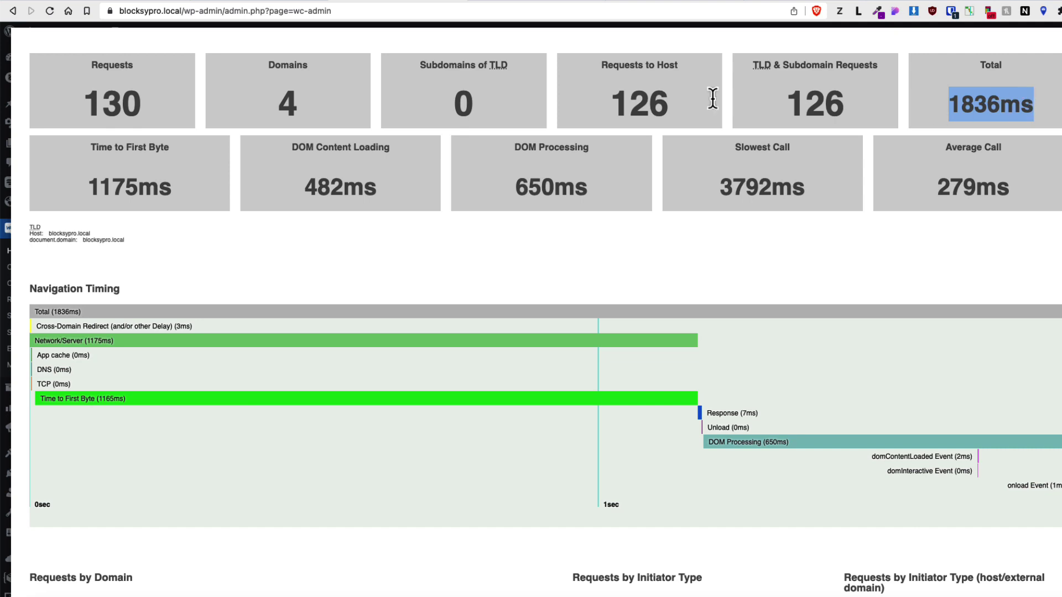
pyautogui.moveTo(192, 187); pyautogui.dragTo(100, 187)
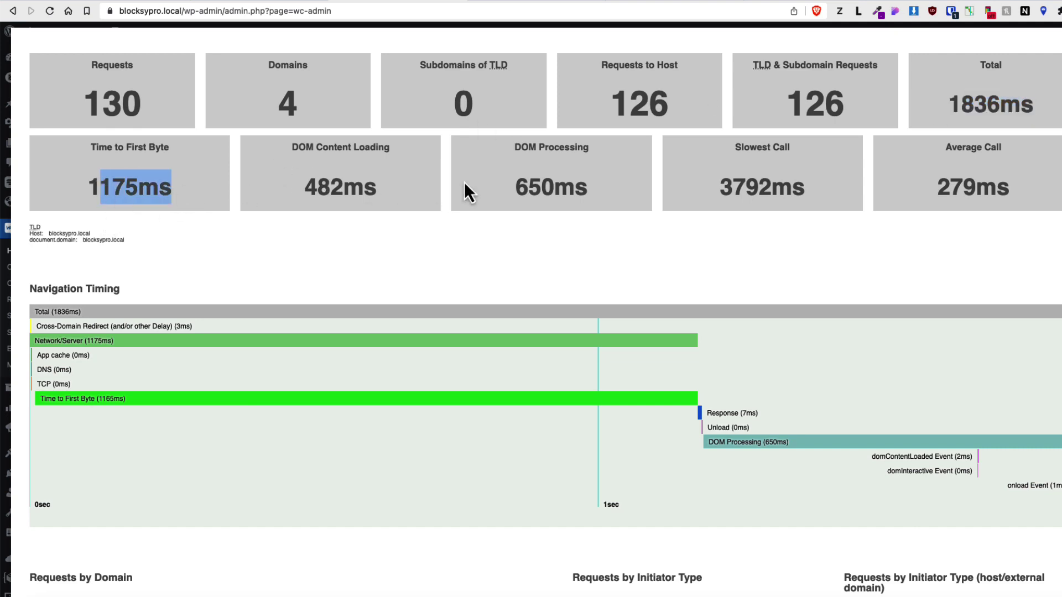
# Scroll through the Resource Timing list, then jump back to the report's summary at the top.
pyautogui.scroll(-8, 363, 278)
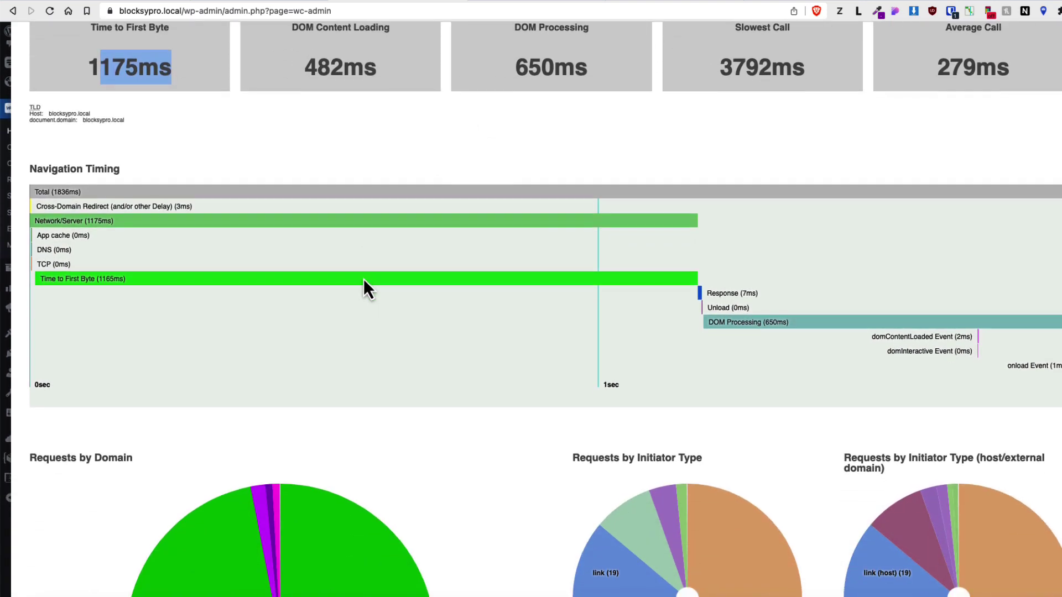
pyautogui.scroll(-1, 227, 223)
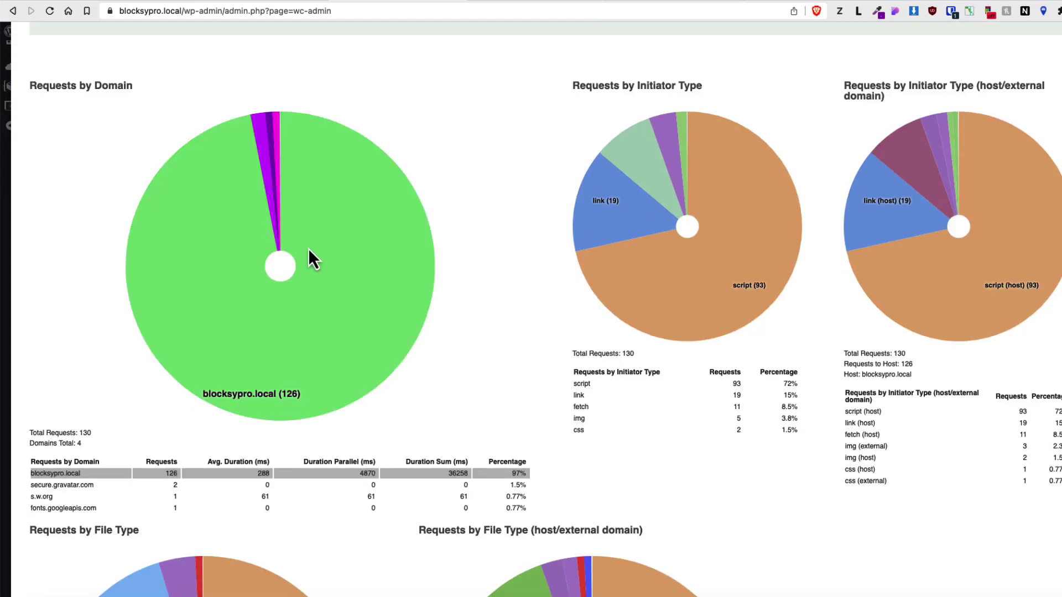
pyautogui.scroll(-18, 922, 204)
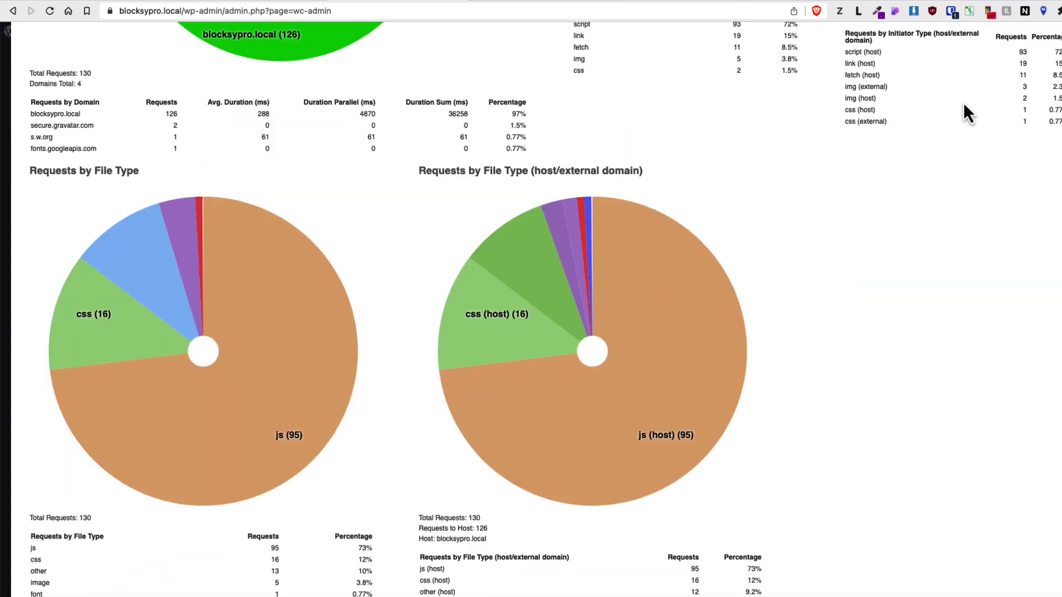
pyautogui.scroll(-2, 921, 215)
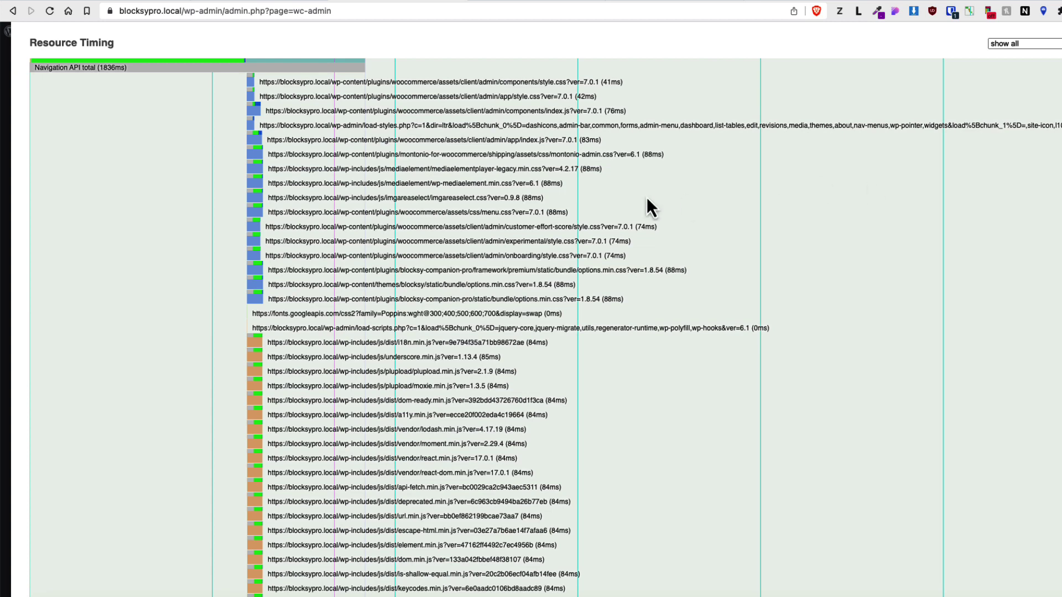
pyautogui.scroll(-5, 371, 299)
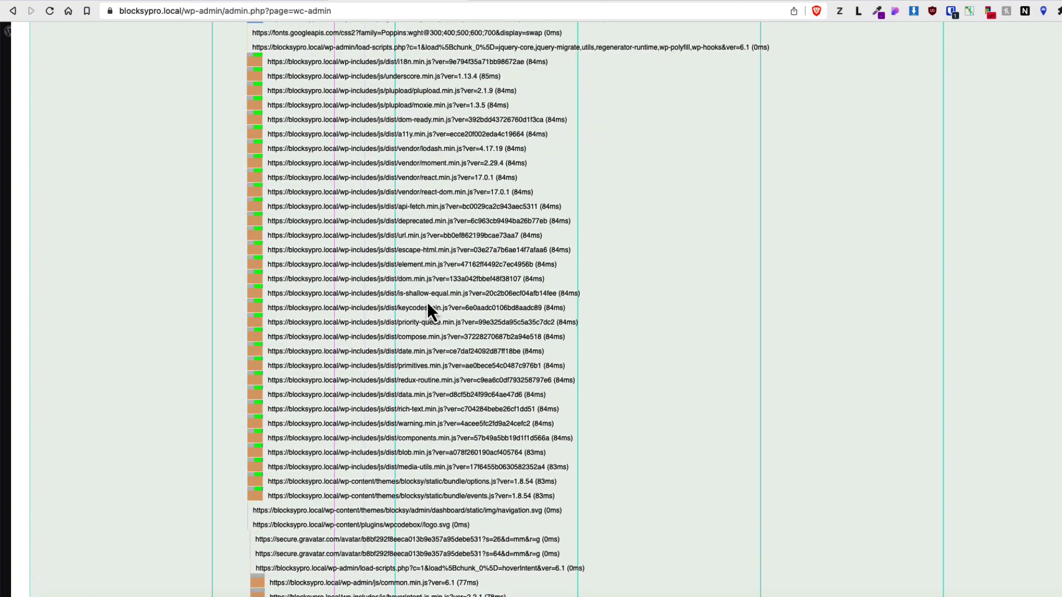
pyautogui.scroll(-10, 557, 350)
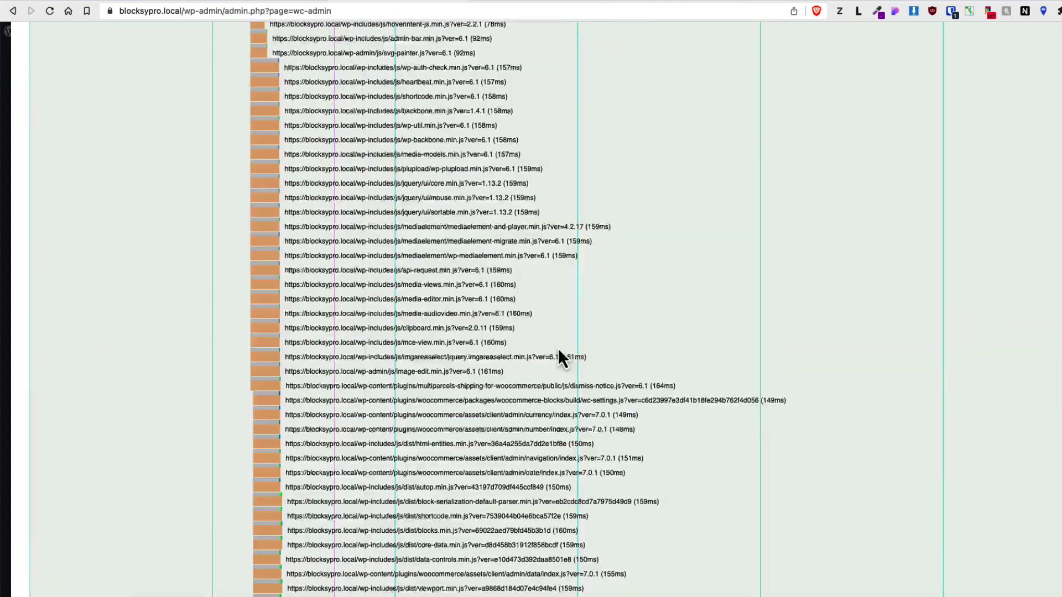
pyautogui.press('Home')
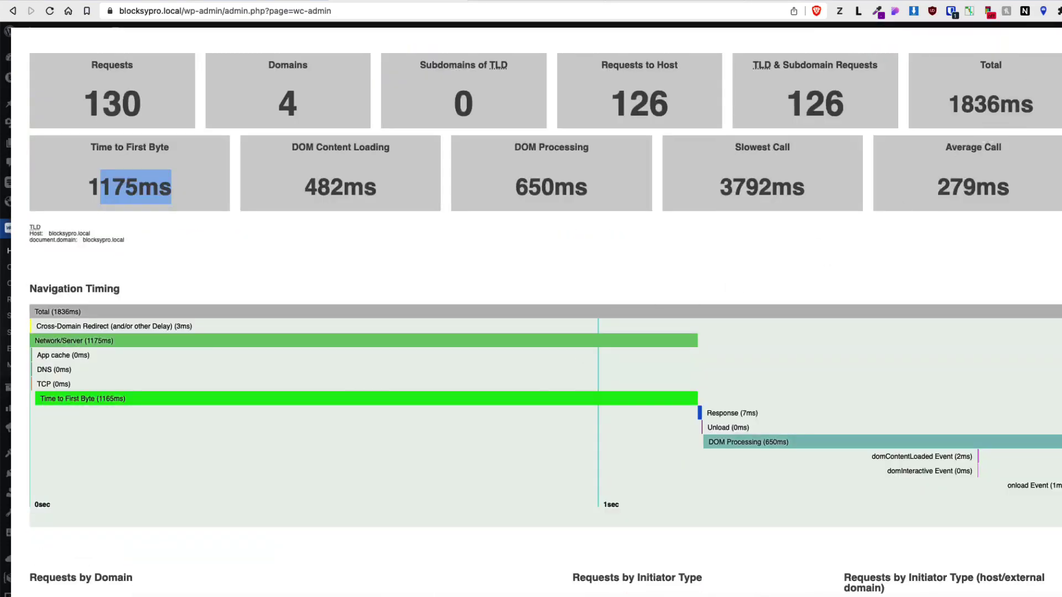
# Analyse the About us page: 1032ms total, 117 requests, 772ms to first byte, then close the report.
pyautogui.click(1053, 39)
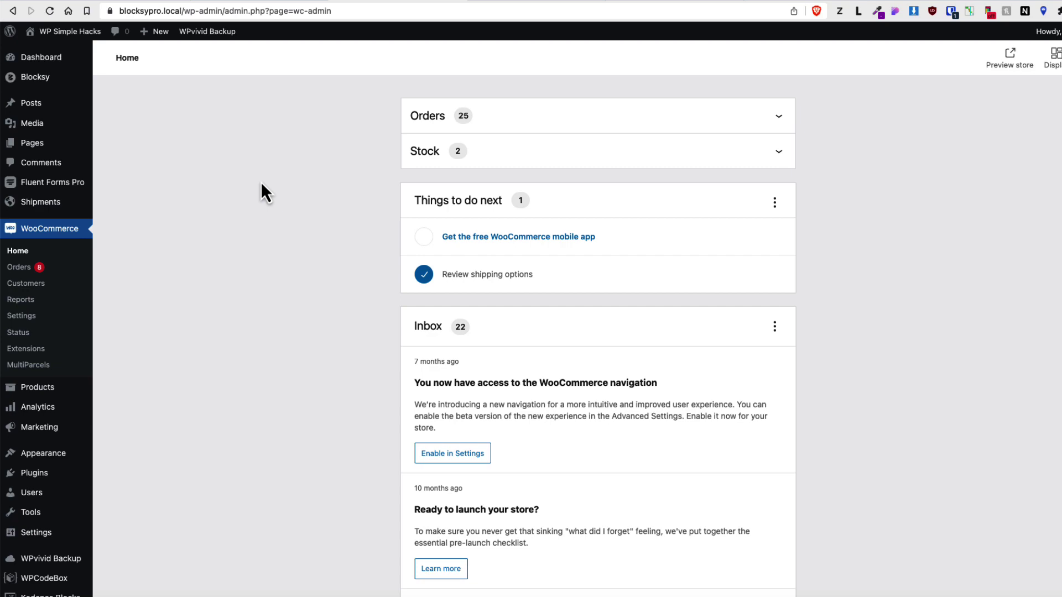
pyautogui.click(13, 11)
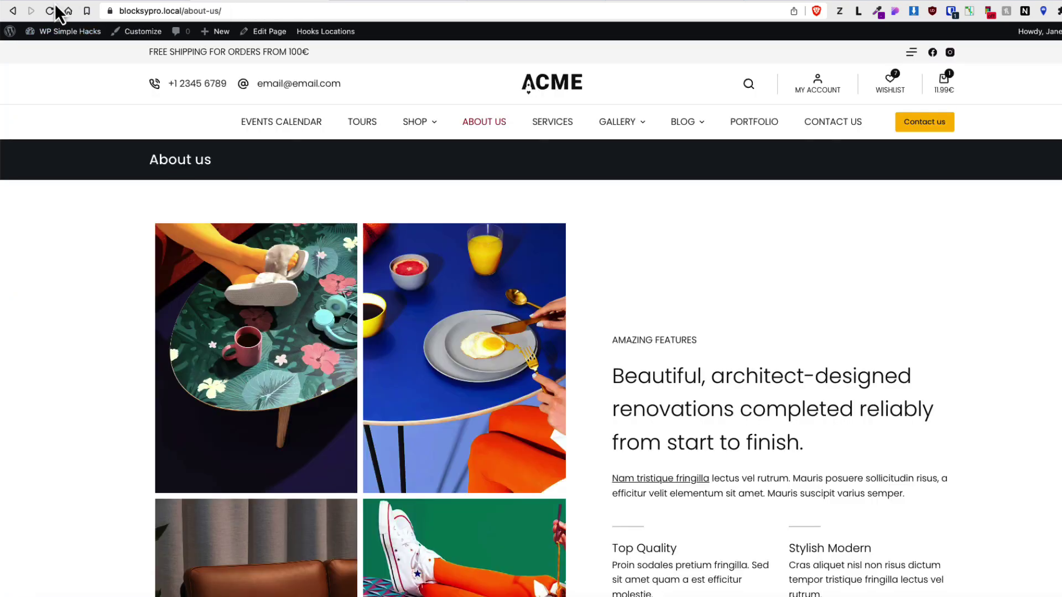
pyautogui.click(969, 10)
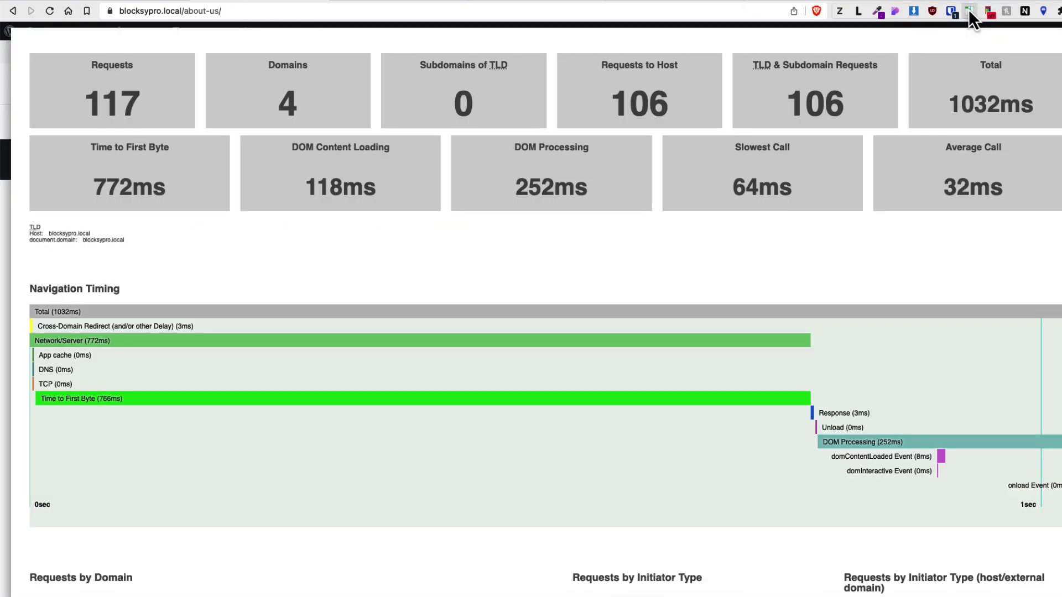
pyautogui.moveTo(947, 104); pyautogui.dragTo(1021, 104)
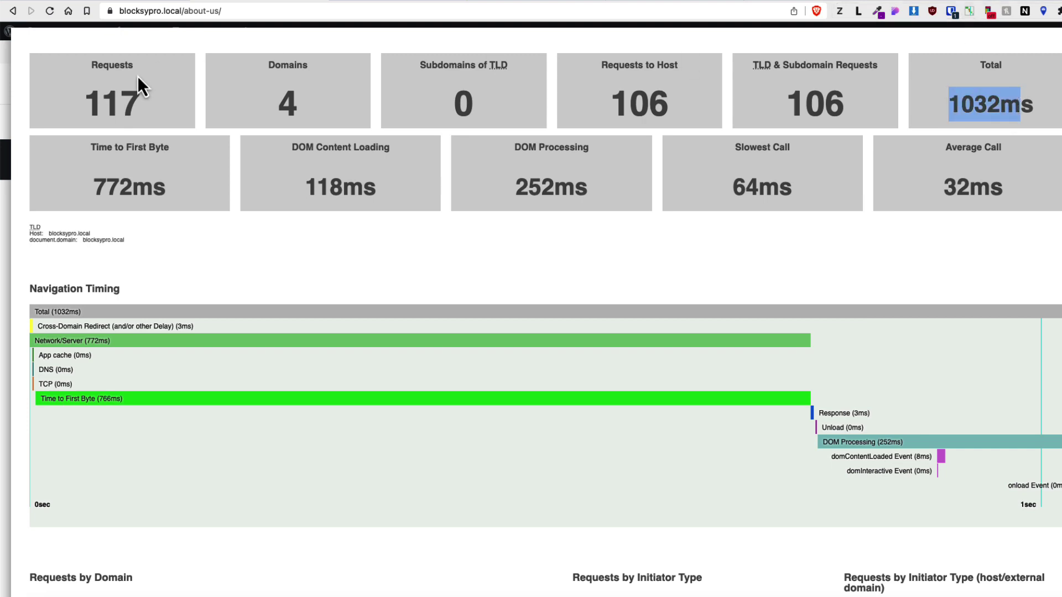
pyautogui.moveTo(142, 101); pyautogui.dragTo(81, 101)
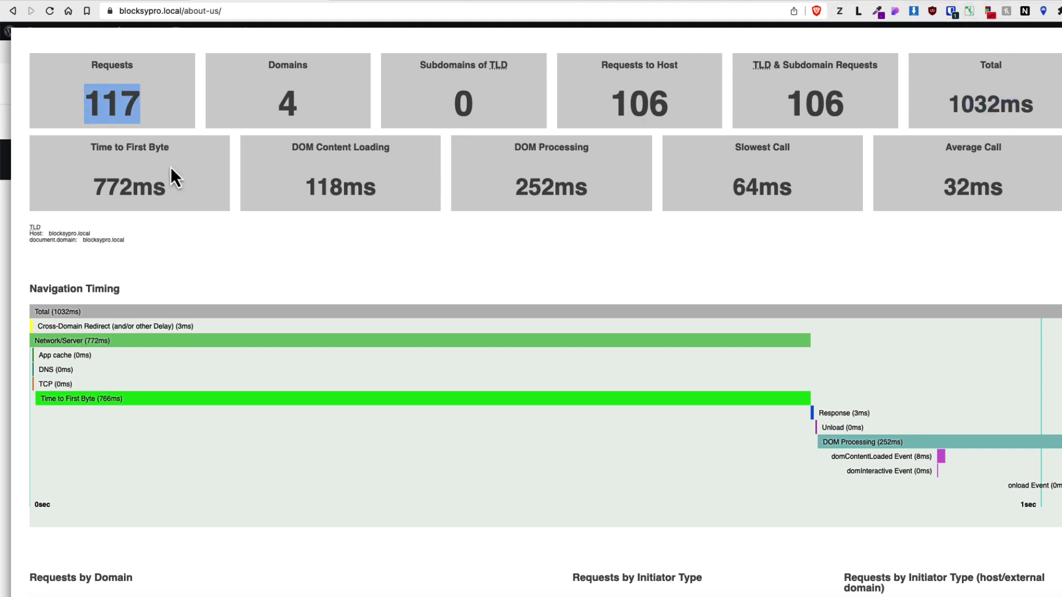
pyautogui.moveTo(167, 189); pyautogui.dragTo(93, 189)
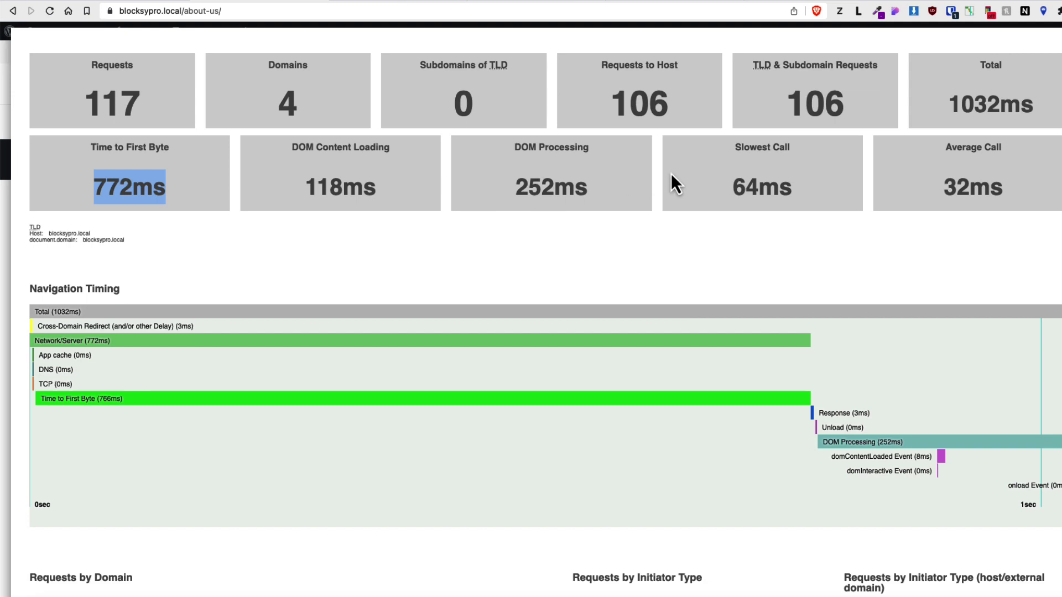
pyautogui.scroll(-10, 503, 277)
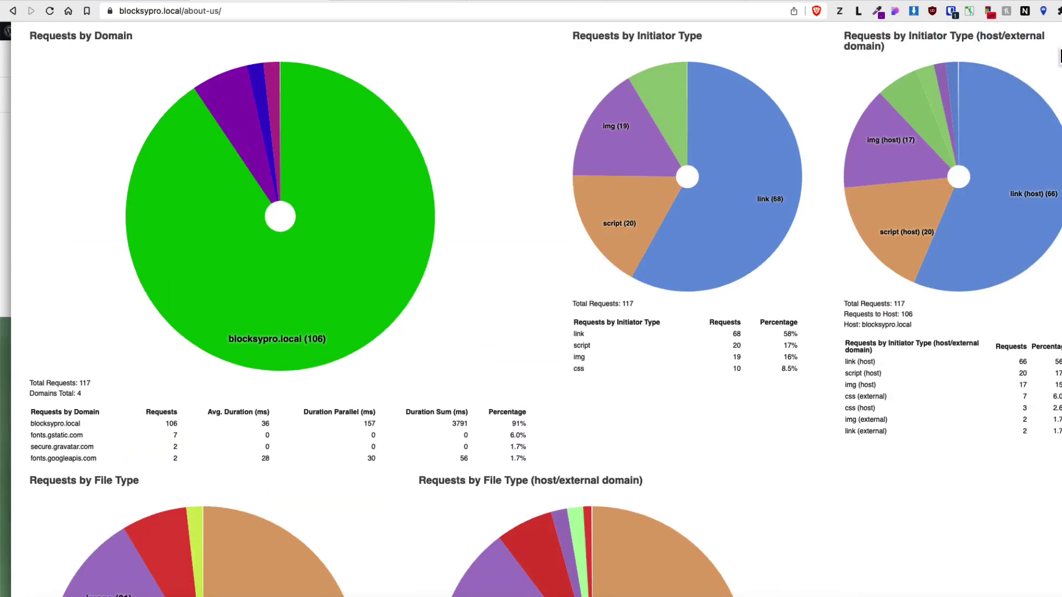
pyautogui.press('Escape')
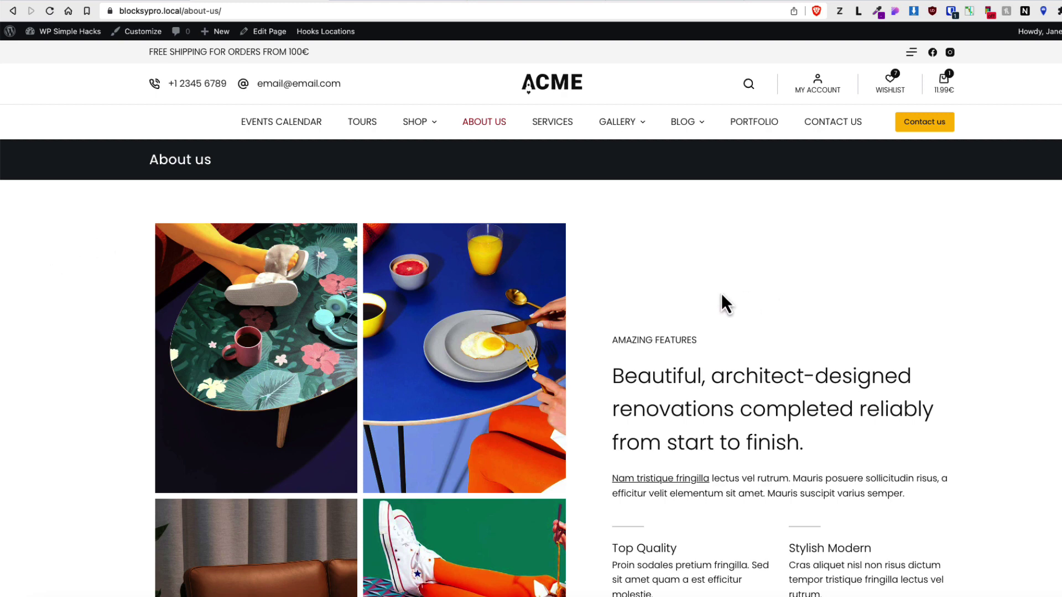
# Append an empty Paragraph block at the bottom of the About us page in the WordPress editor.
pyautogui.click(658, 1)
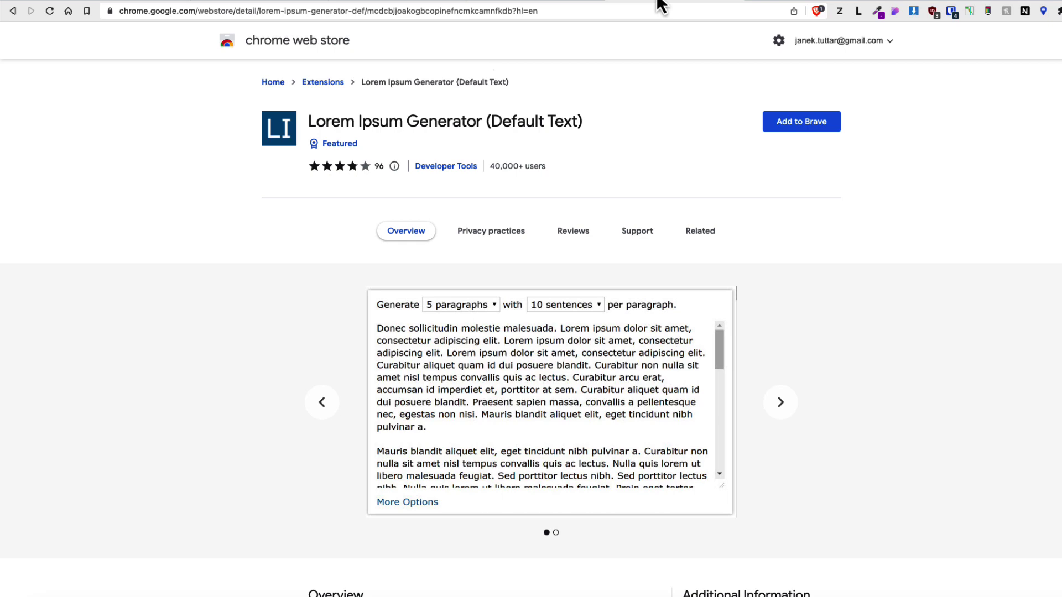
pyautogui.click(365, 1)
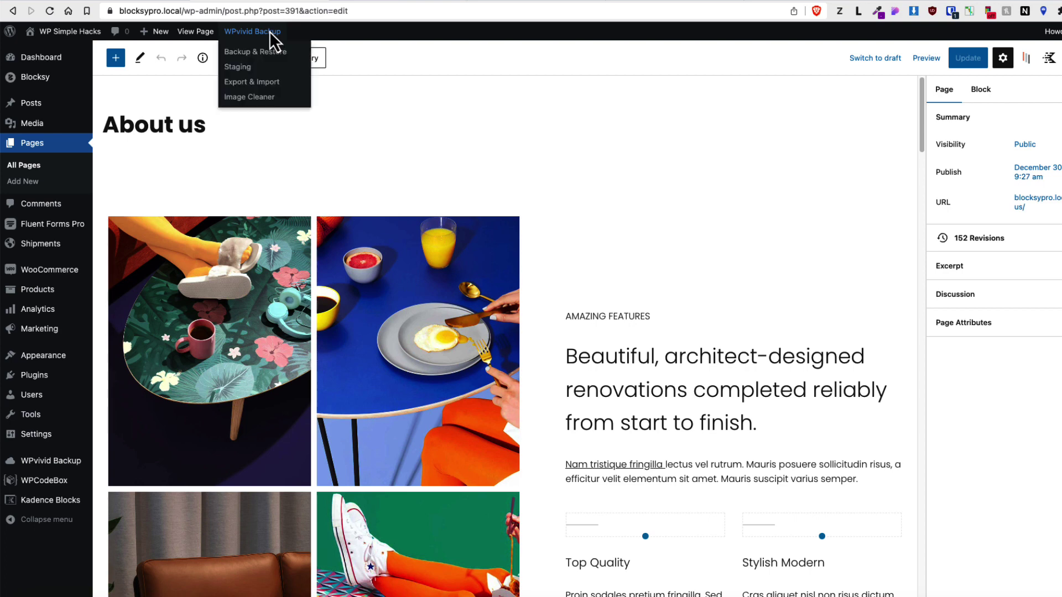
pyautogui.scroll(-20, 858, 344)
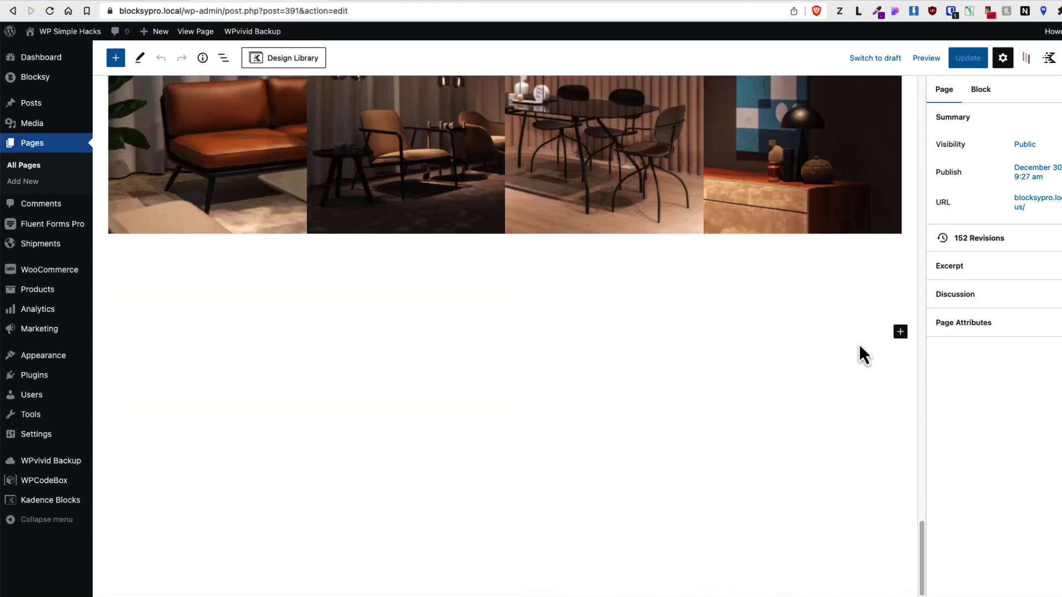
pyautogui.click(900, 333)
pyautogui.click(935, 427)
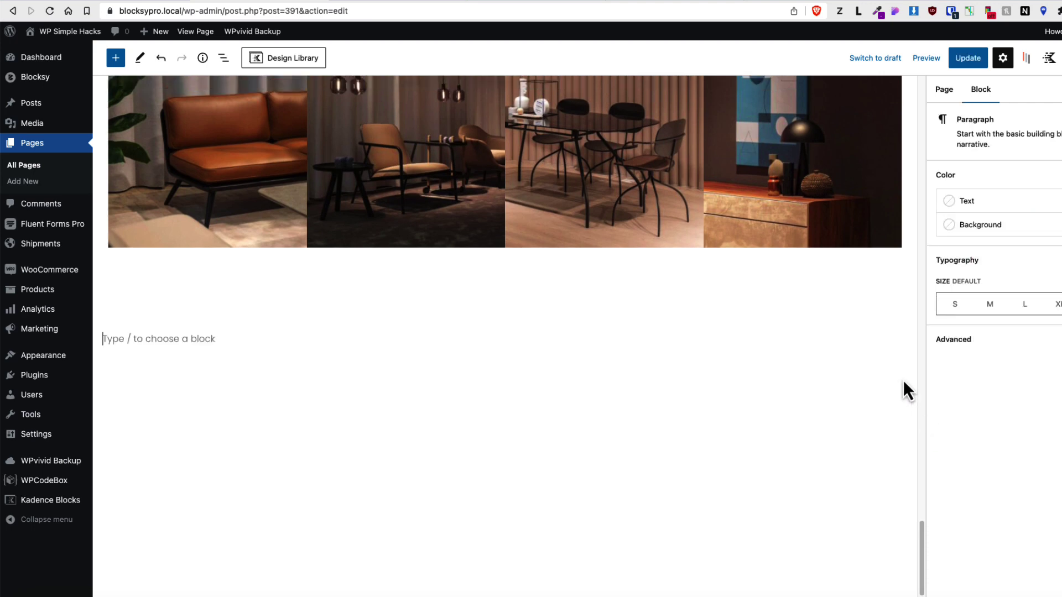
# Generate 3 lorem ipsum paragraphs and paste them into the empty paragraph block.
pyautogui.click(858, 11)
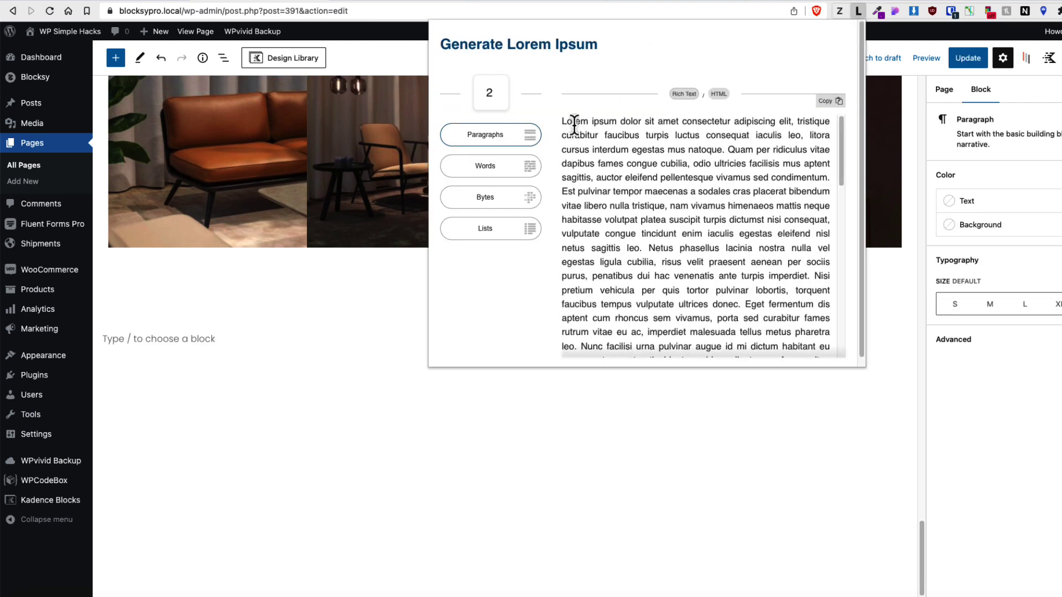
pyautogui.click(498, 89)
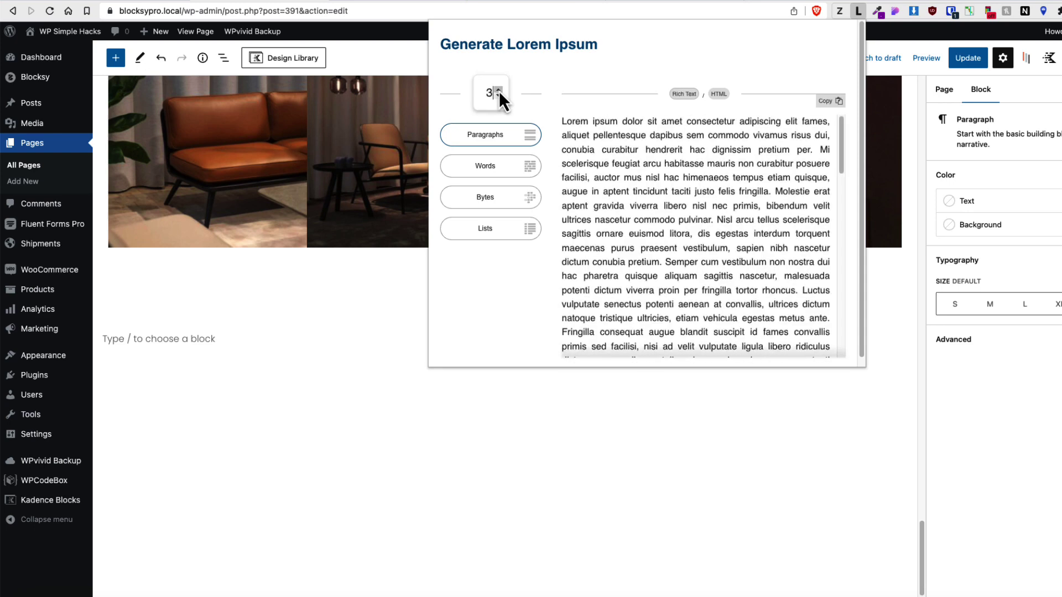
pyautogui.click(498, 170)
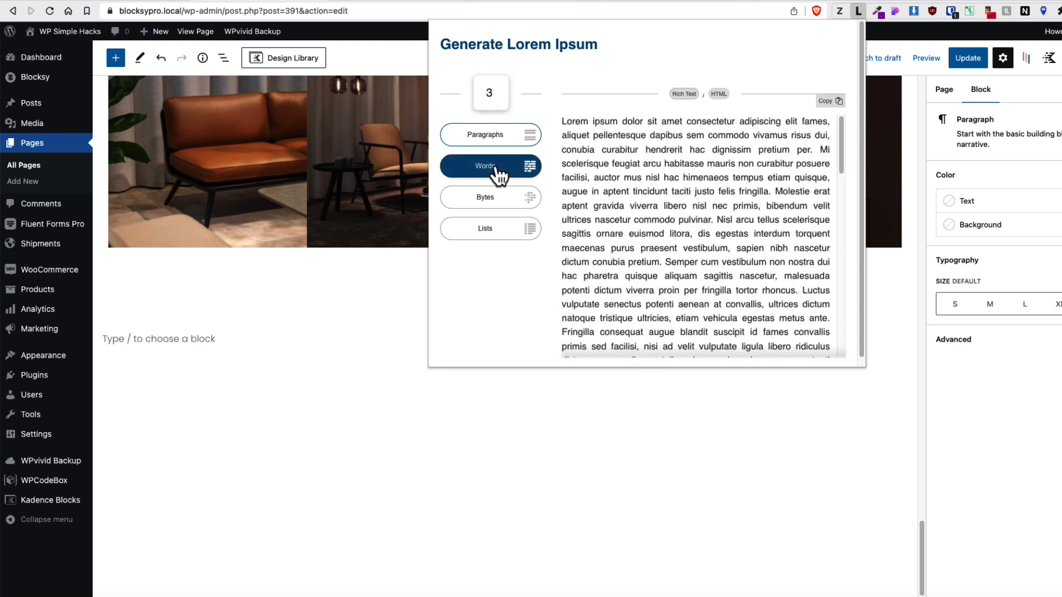
pyautogui.click(500, 201)
pyautogui.click(489, 232)
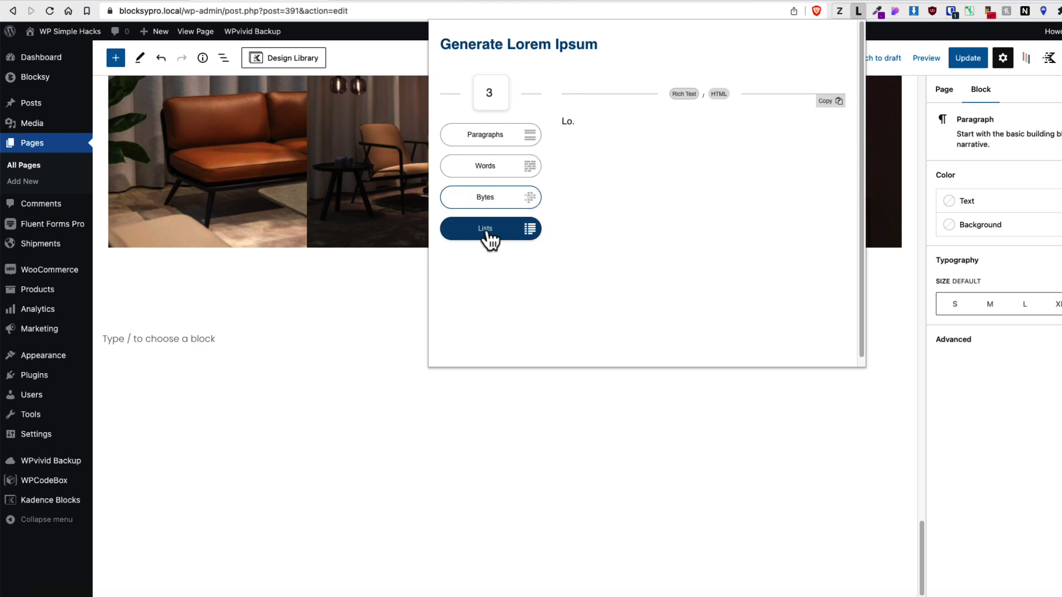
pyautogui.click(487, 137)
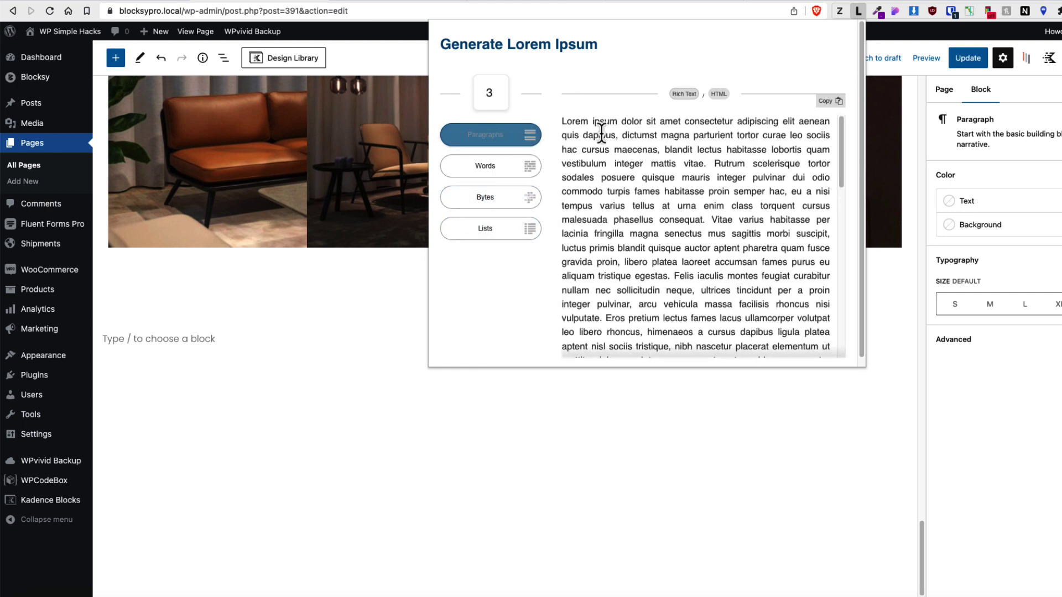
pyautogui.click(829, 103)
pyautogui.click(159, 335)
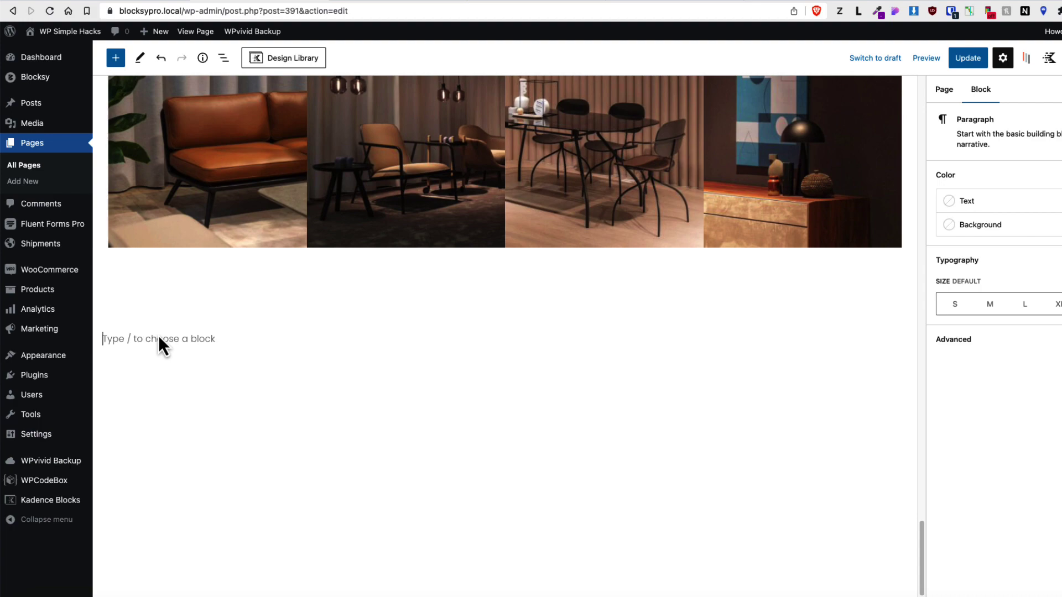
pyautogui.press('super+v')
# Copy a 6-item lorem ipsum bulleted list and start a new block below the paragraphs.
pyautogui.scroll(5, 434, 373)
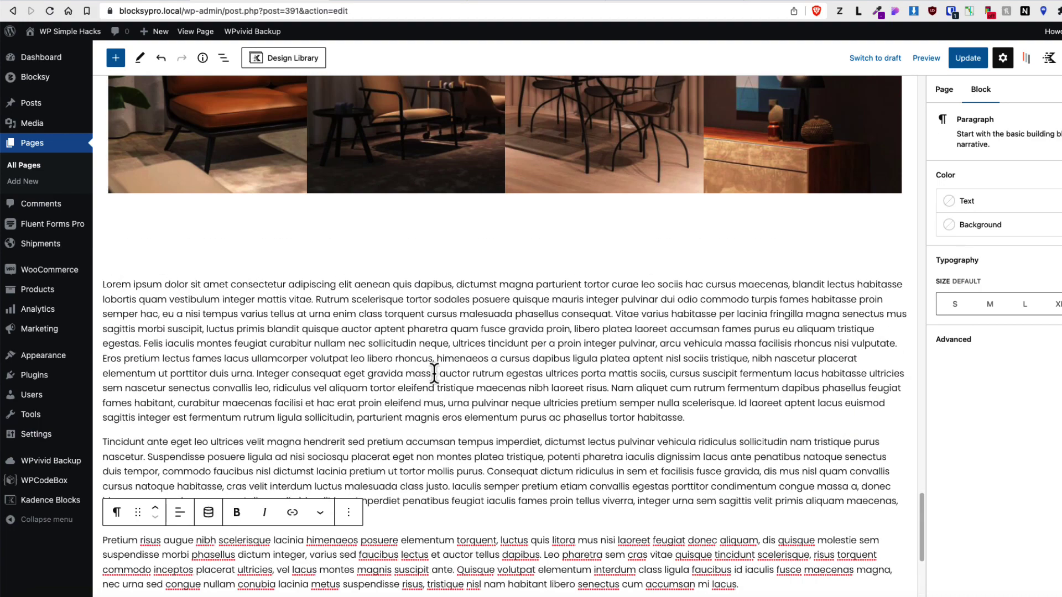
pyautogui.click(857, 13)
pyautogui.click(485, 228)
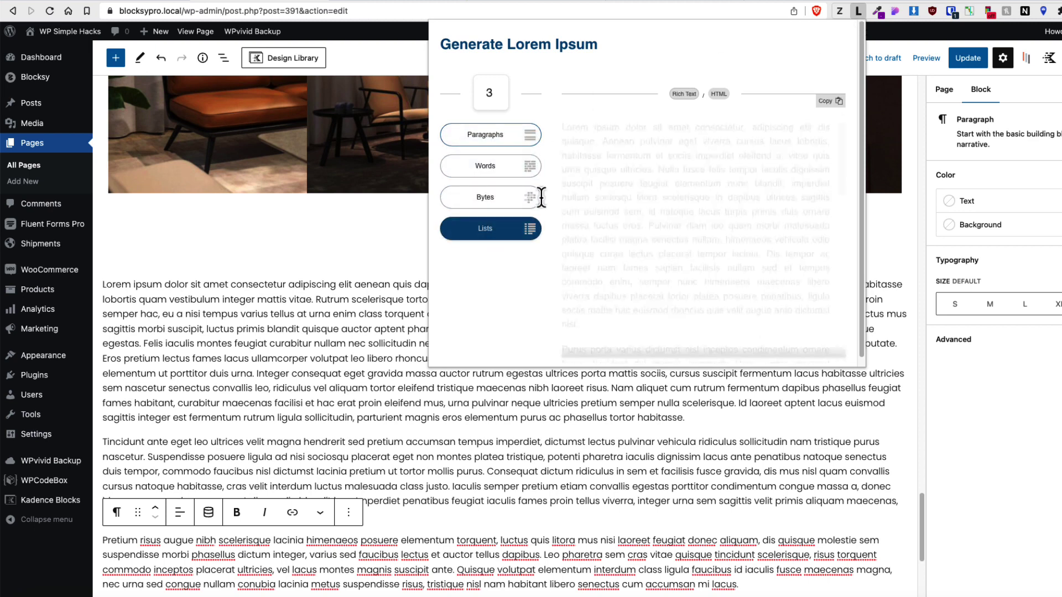
pyautogui.click(499, 90)
pyautogui.click(498, 90)
pyautogui.click(498, 90)
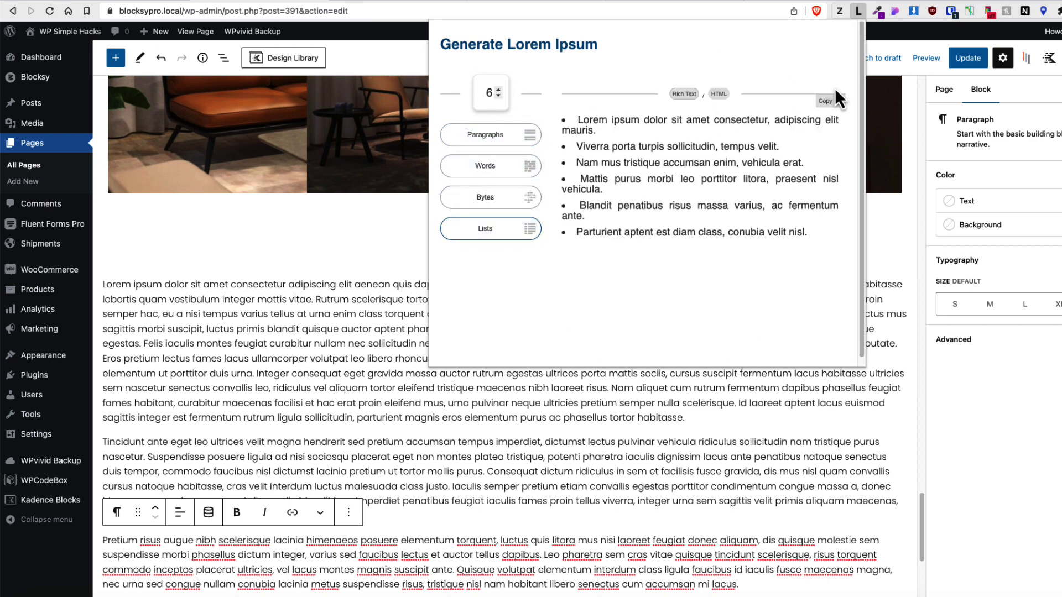
pyautogui.click(832, 102)
pyautogui.click(817, 581)
pyautogui.press('Return')
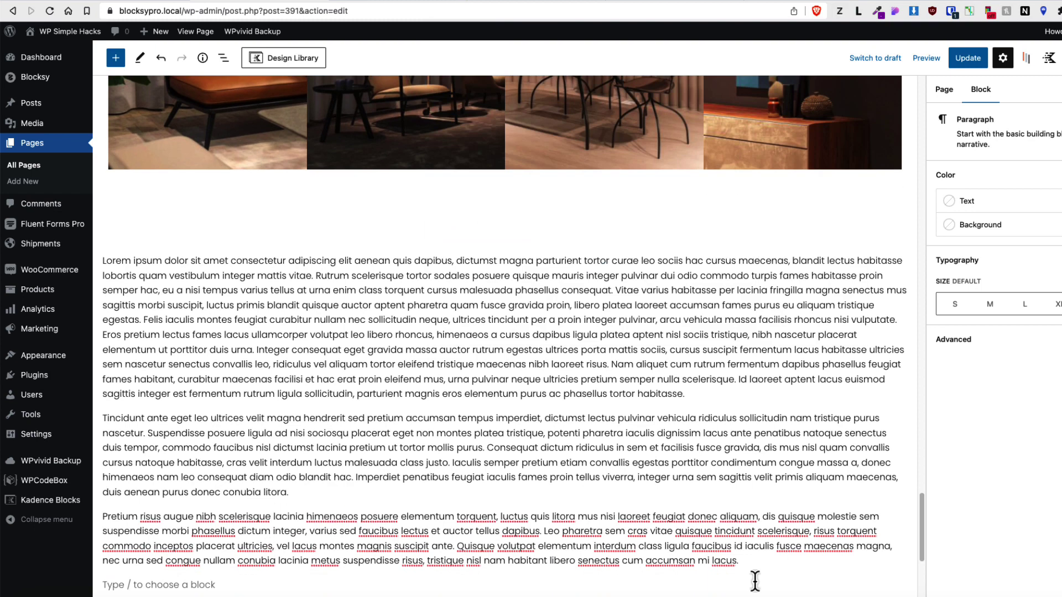
# Paste the six-item lorem list into the new block and save the About us page with Cmd+S.
pyautogui.hotkey('ctrl', 'v')
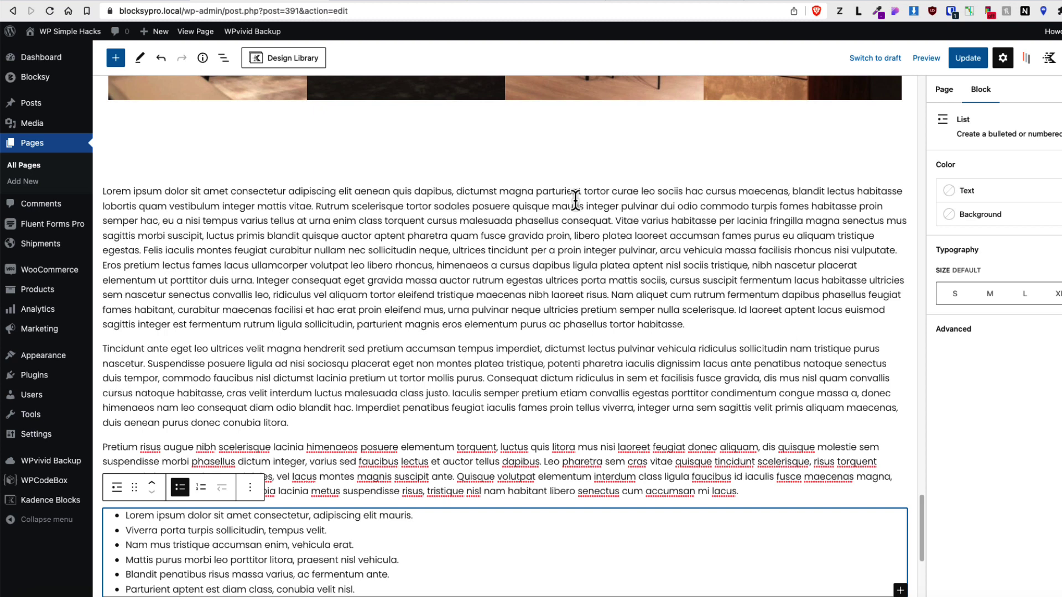
pyautogui.press('super+s')
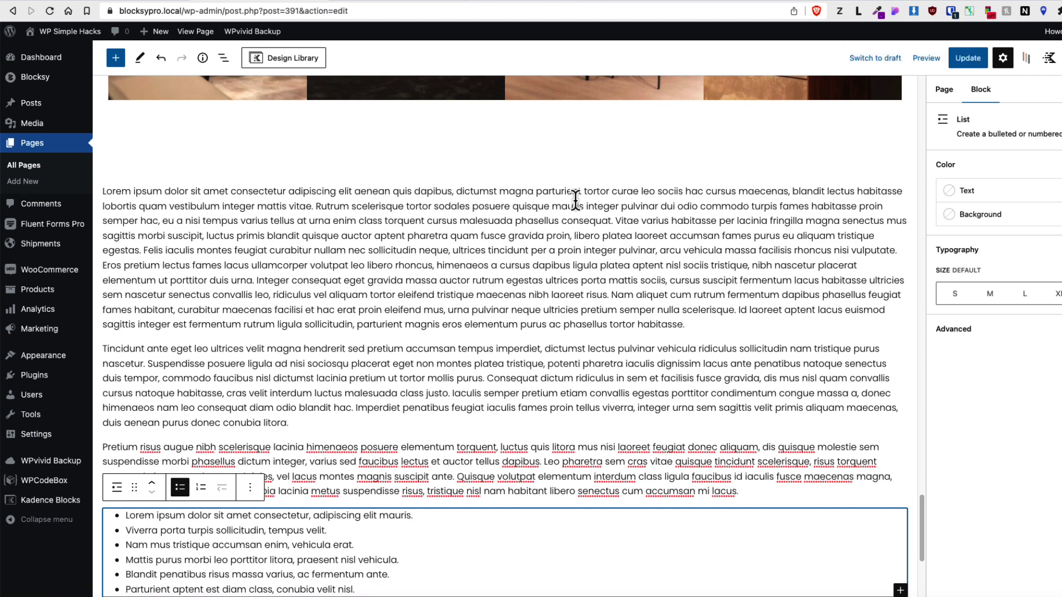